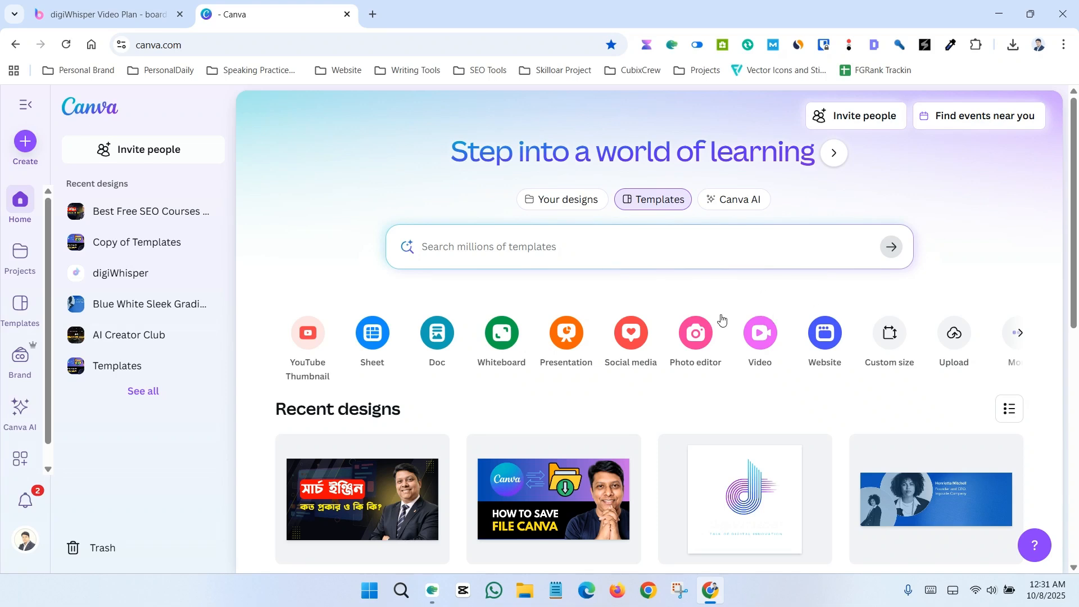
# Search the templates for "instagram post" and create a blank Instagram Post (4:5) design, closing the search page
pyautogui.click(458, 246)
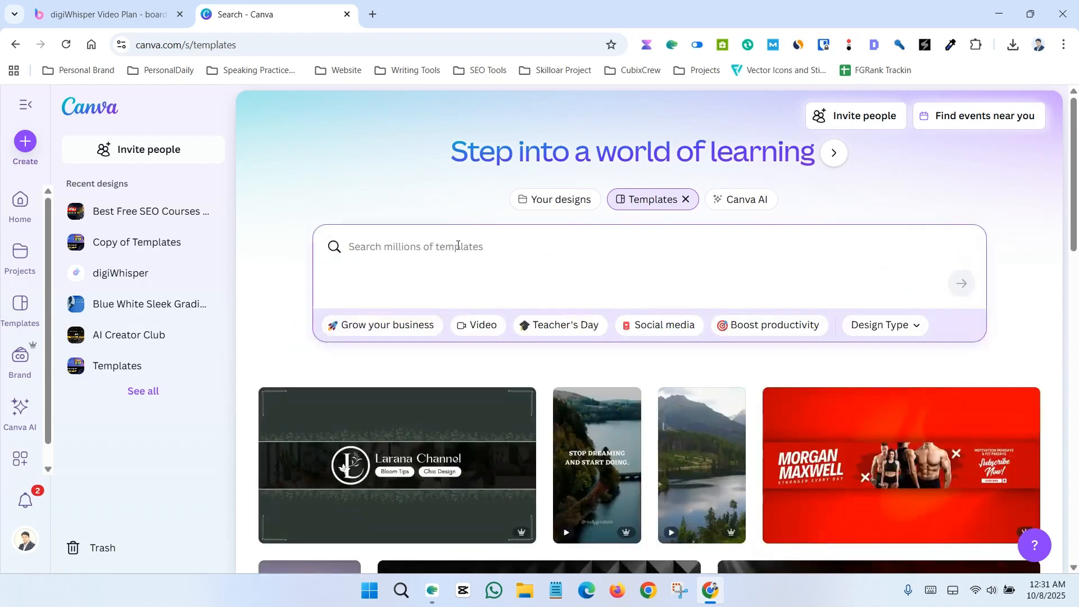
pyautogui.write('instan')
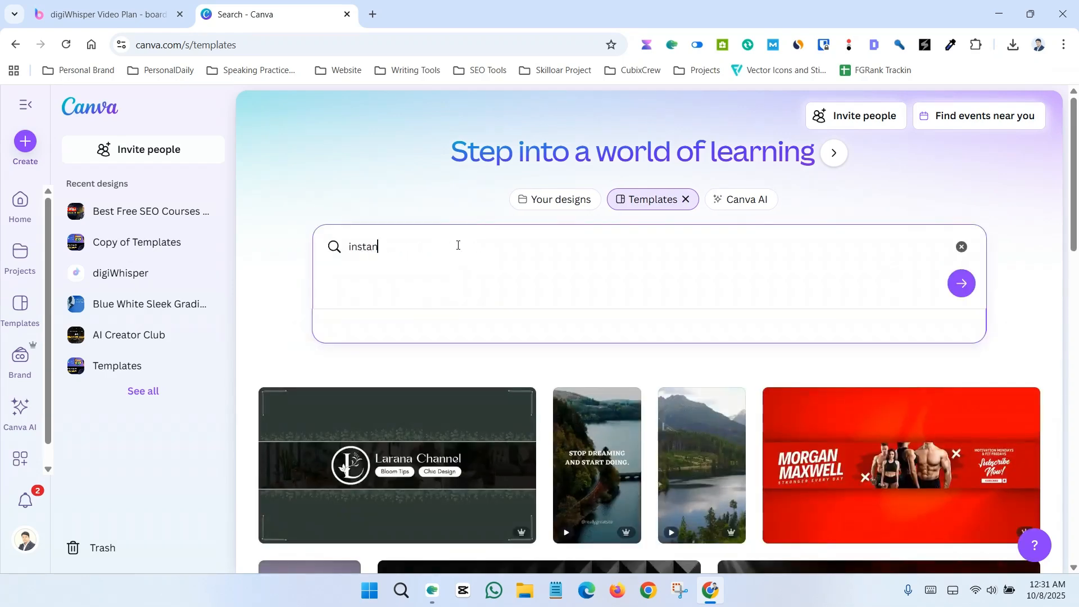
pyautogui.write('t')
pyautogui.press('BackSpace')
pyautogui.press('BackSpace')
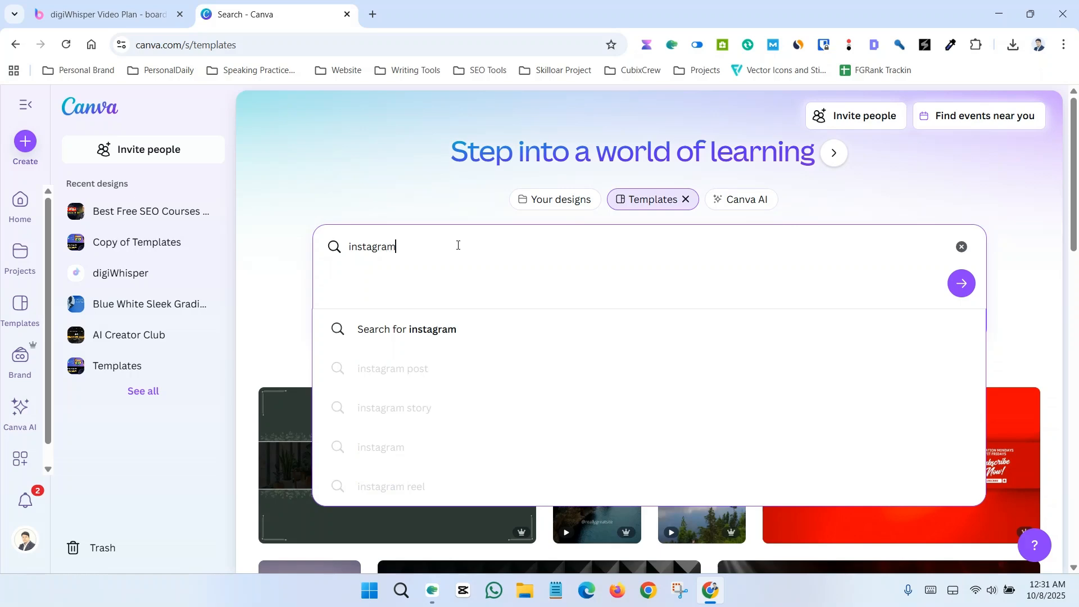
pyautogui.click(447, 368)
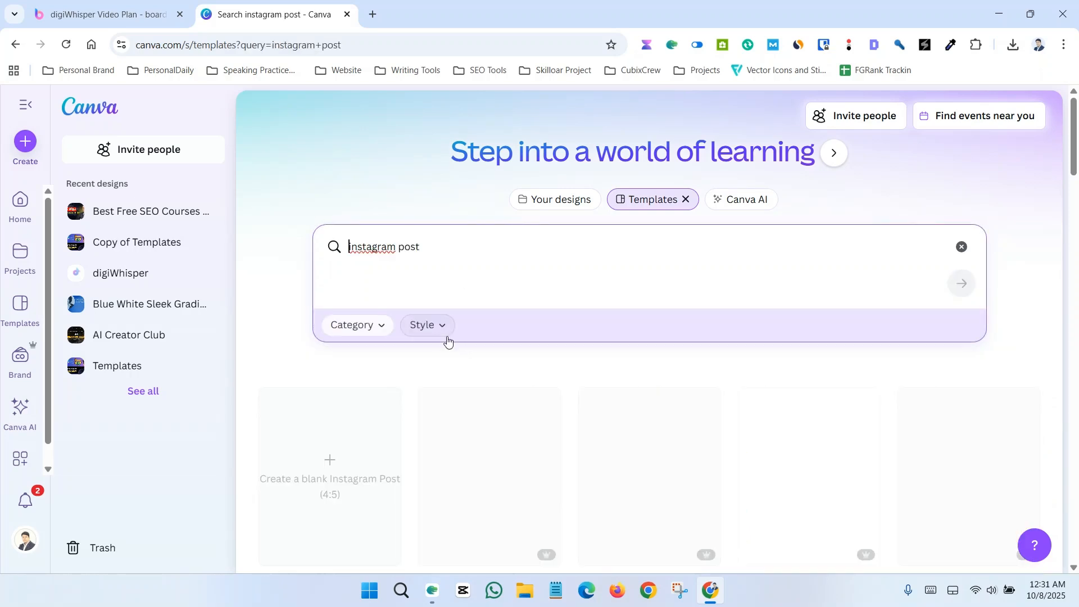
pyautogui.click(352, 454)
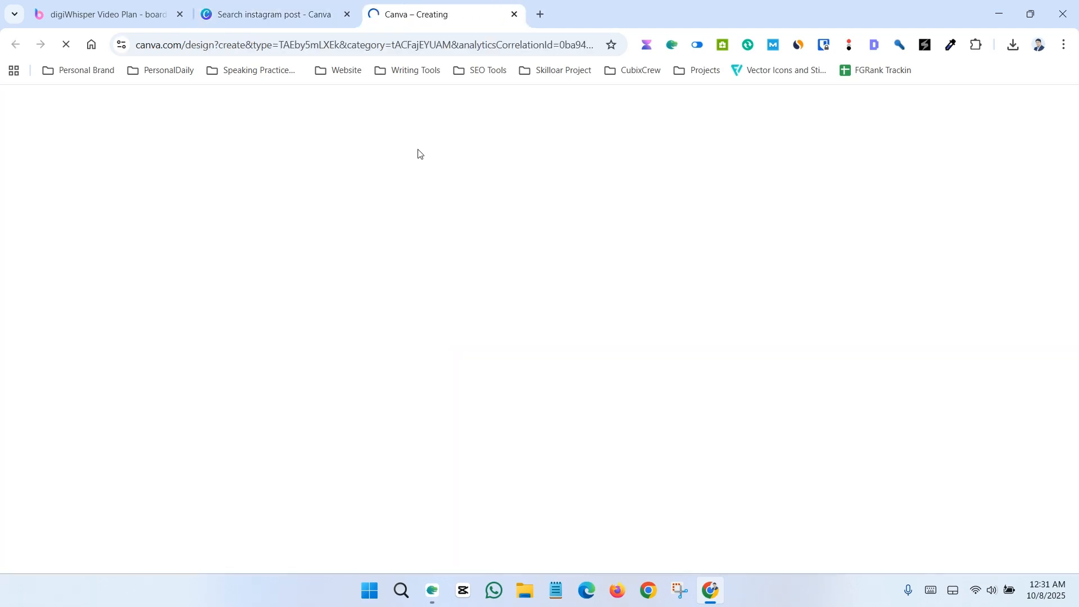
pyautogui.click(348, 15)
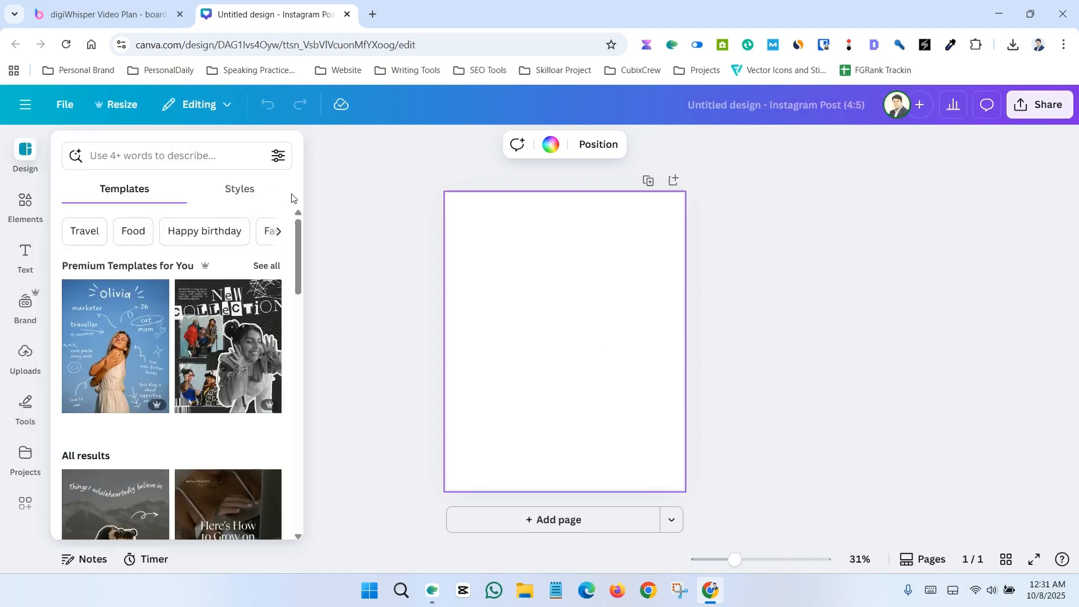
# Search the photo elements for "cute cat" and add the open-mouthed orange kitten on a yellow background to the page
pyautogui.click(25, 203)
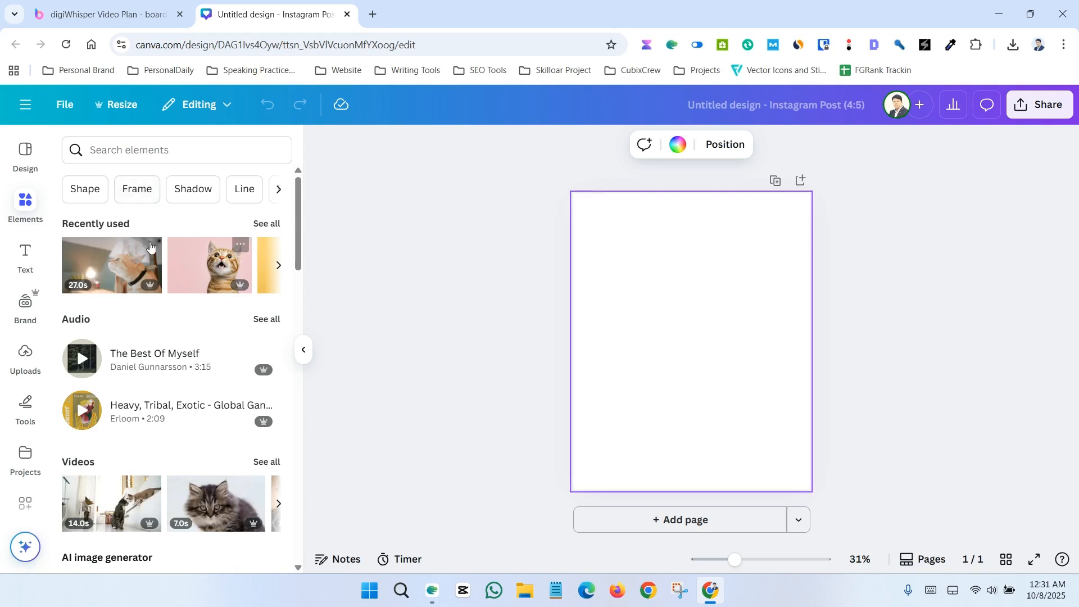
pyautogui.click(185, 154)
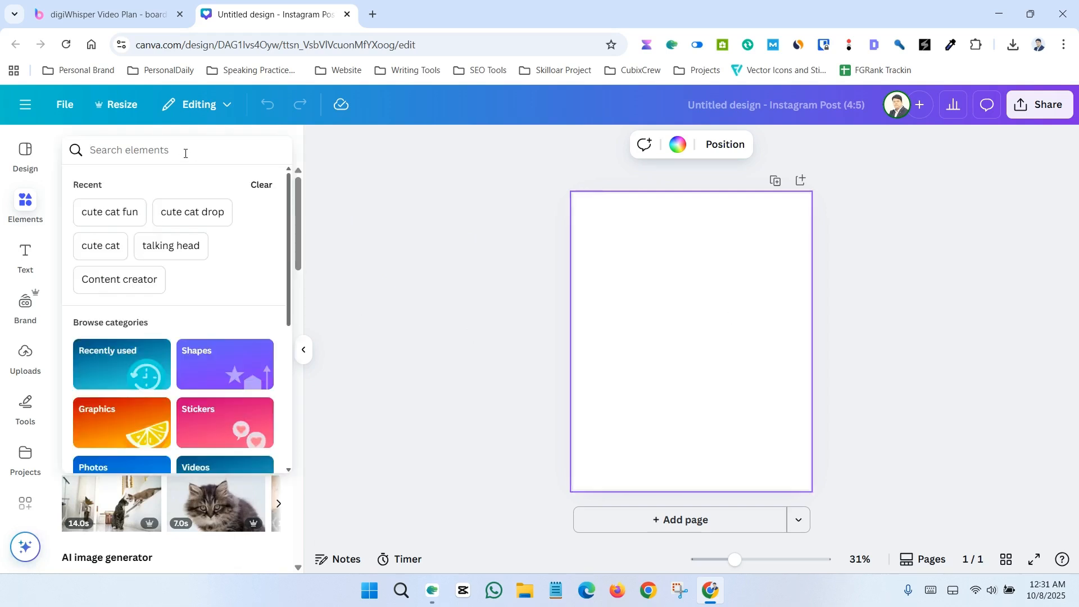
pyautogui.write('cute ca')
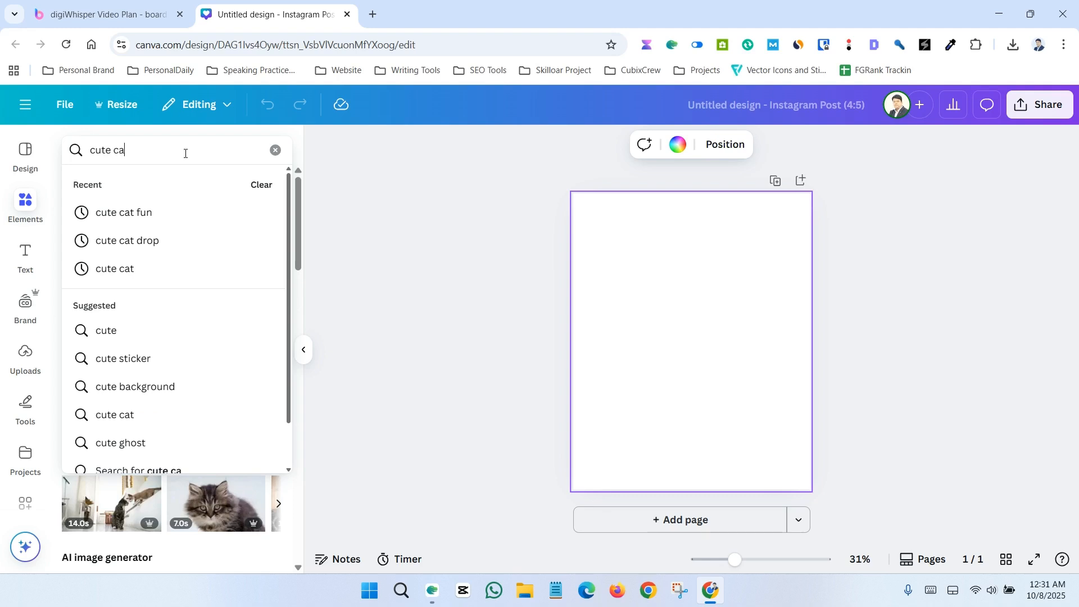
pyautogui.write('t')
pyautogui.press('Return')
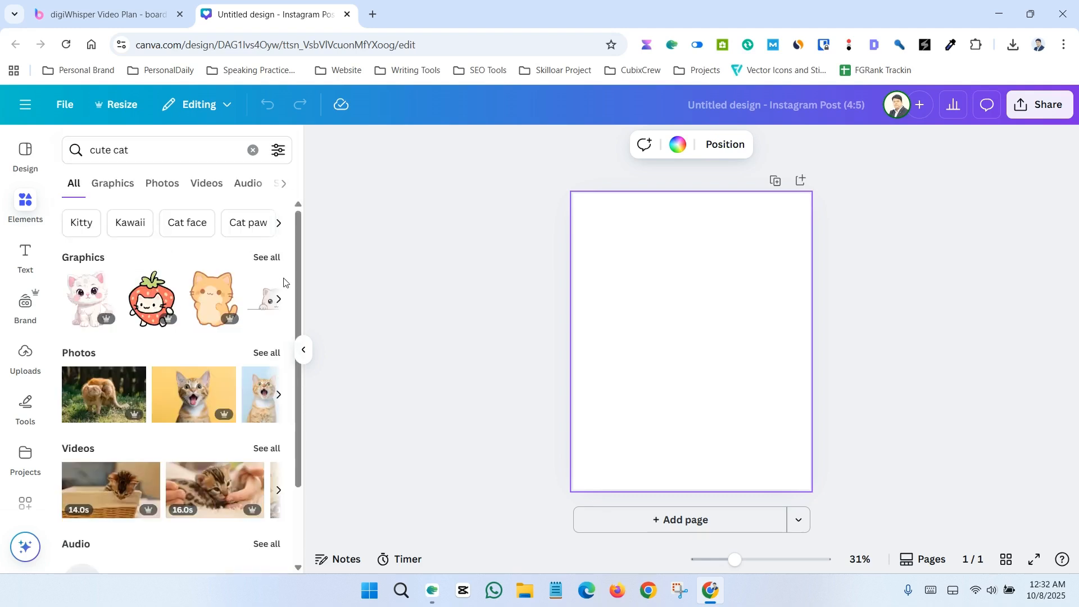
pyautogui.click(163, 184)
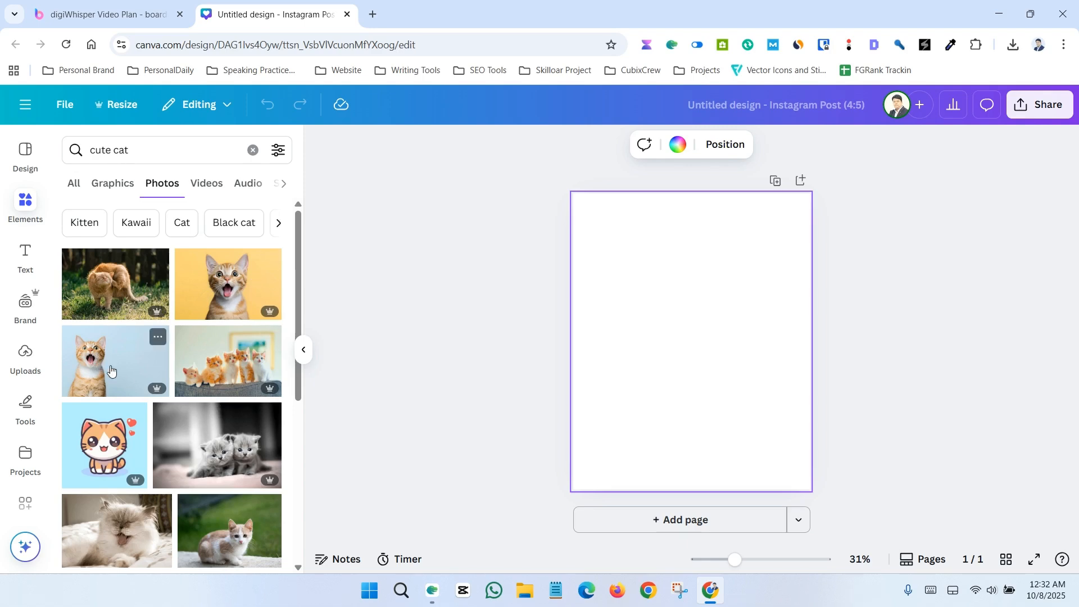
pyautogui.click(210, 313)
# Enlarge the kitten photo to span the lower part of the page and remove its background
pyautogui.moveTo(701, 330); pyautogui.dragTo(696, 419)
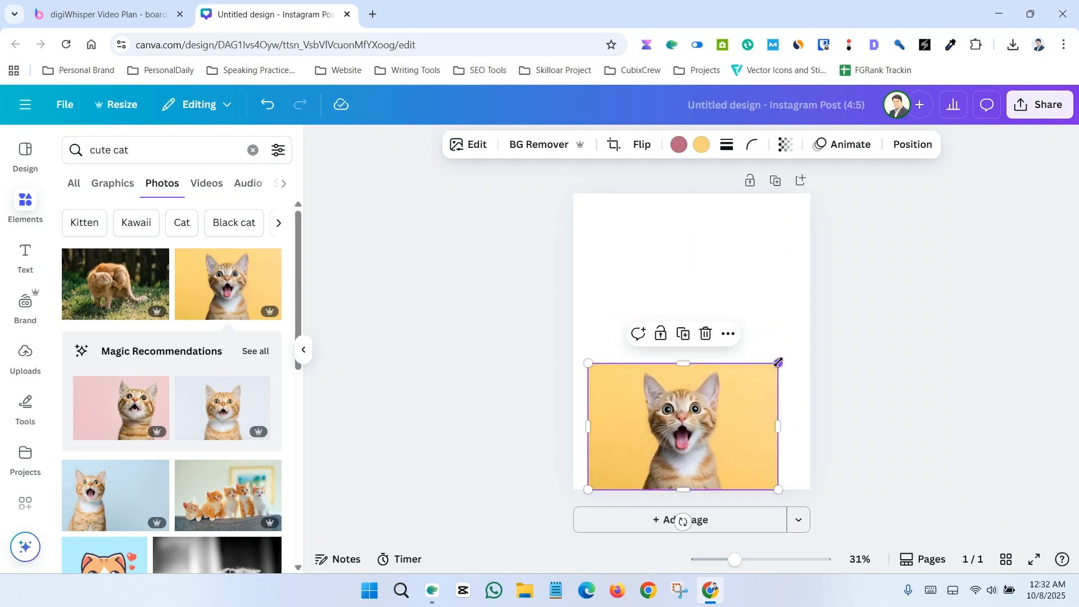
pyautogui.moveTo(779, 362); pyautogui.dragTo(826, 330)
pyautogui.moveTo(588, 330); pyautogui.dragTo(549, 326)
pyautogui.moveTo(685, 372); pyautogui.dragTo(685, 381)
pyautogui.click(538, 145)
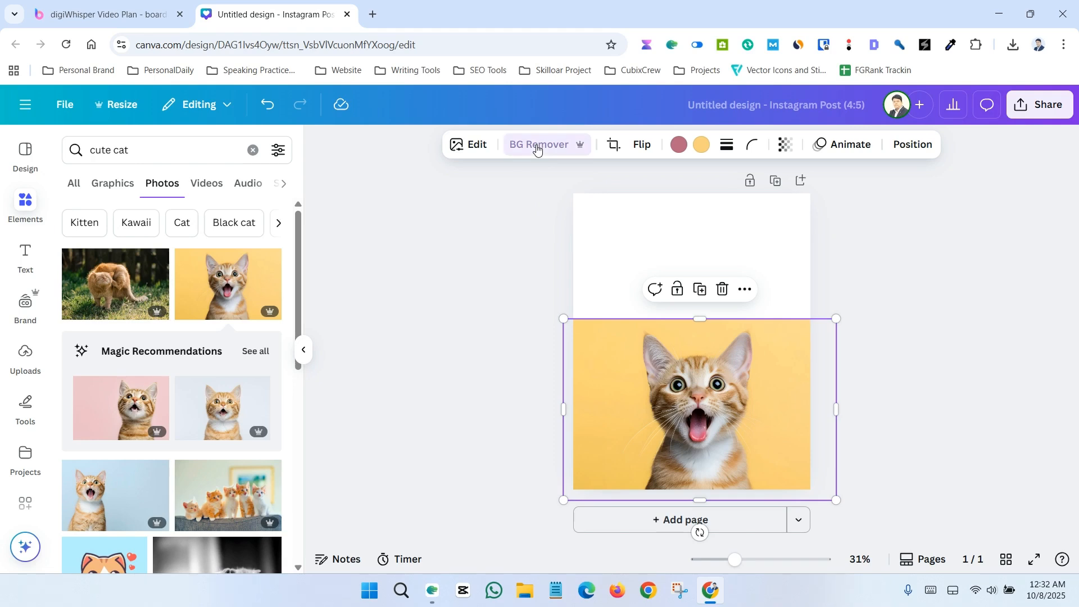
pyautogui.click(864, 332)
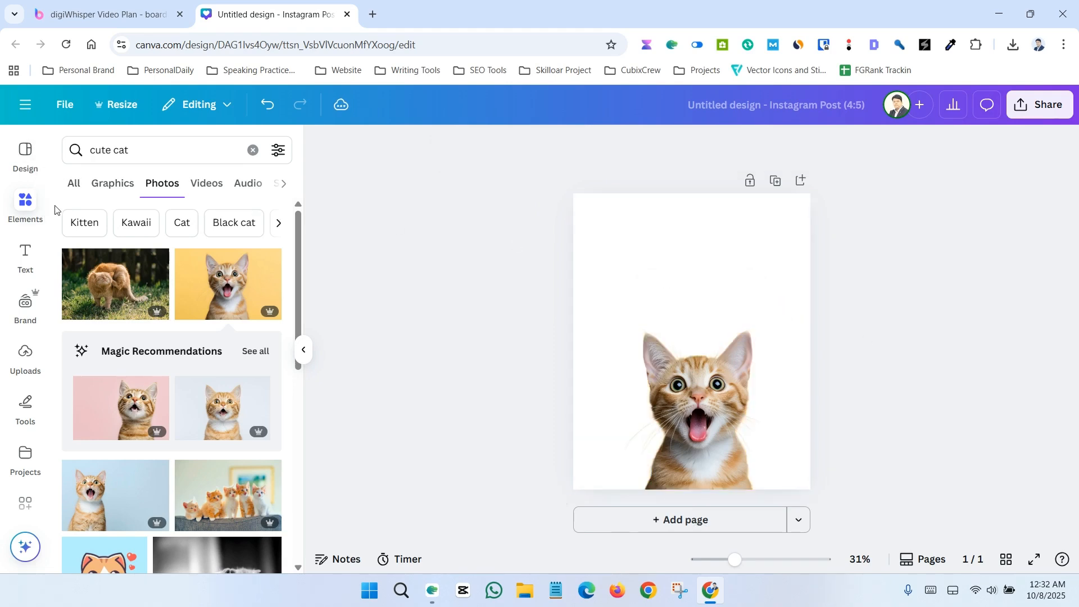
# Add a text box to the page reading "Hello!"
pyautogui.scroll(-3, 33, 200)
pyautogui.scroll(2, 39, 195)
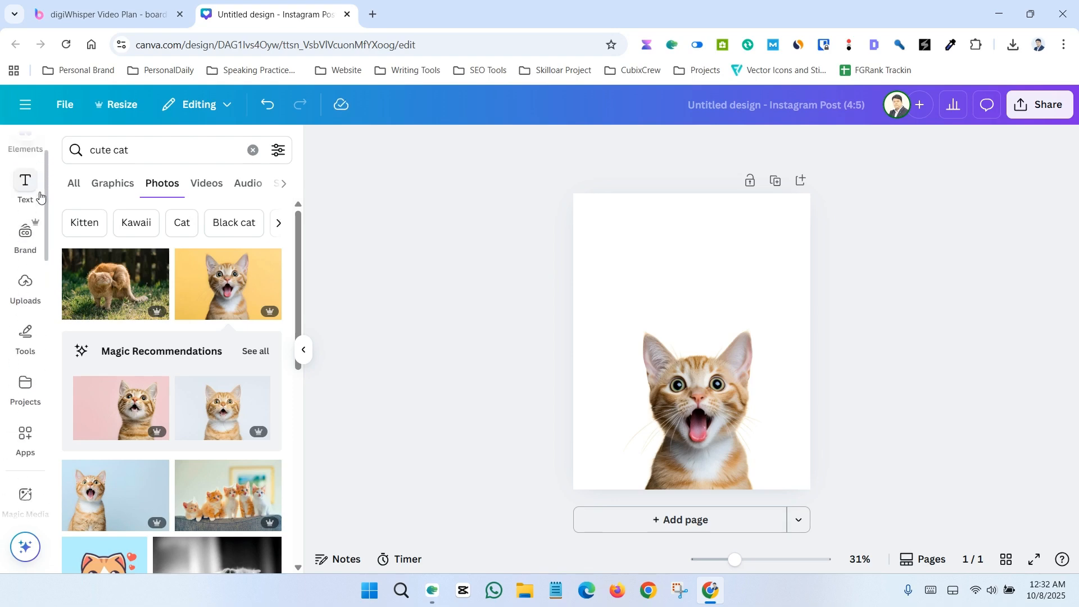
pyautogui.click(25, 182)
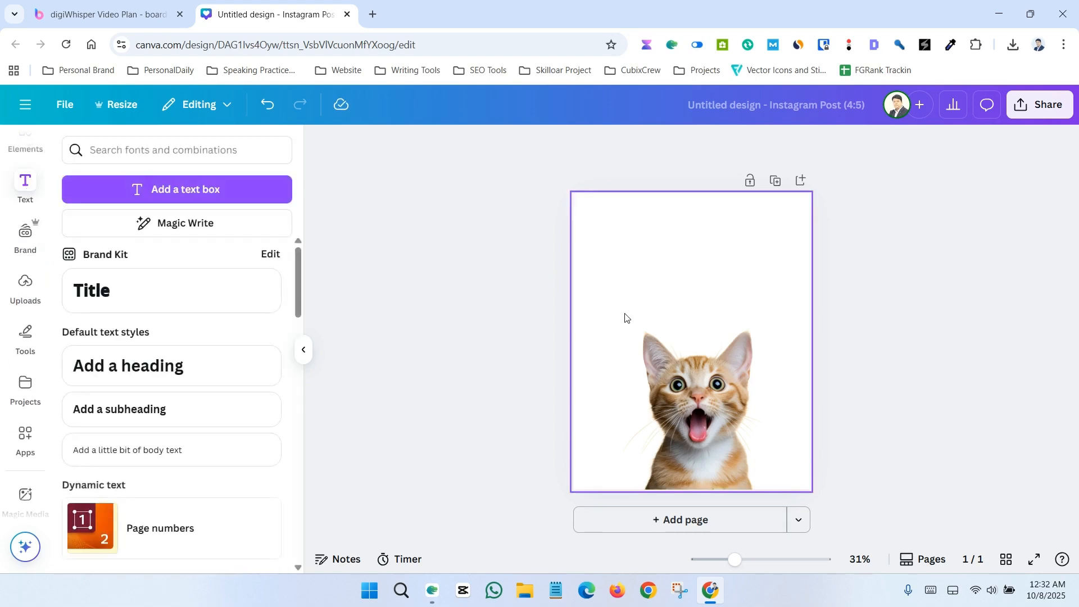
pyautogui.click(221, 189)
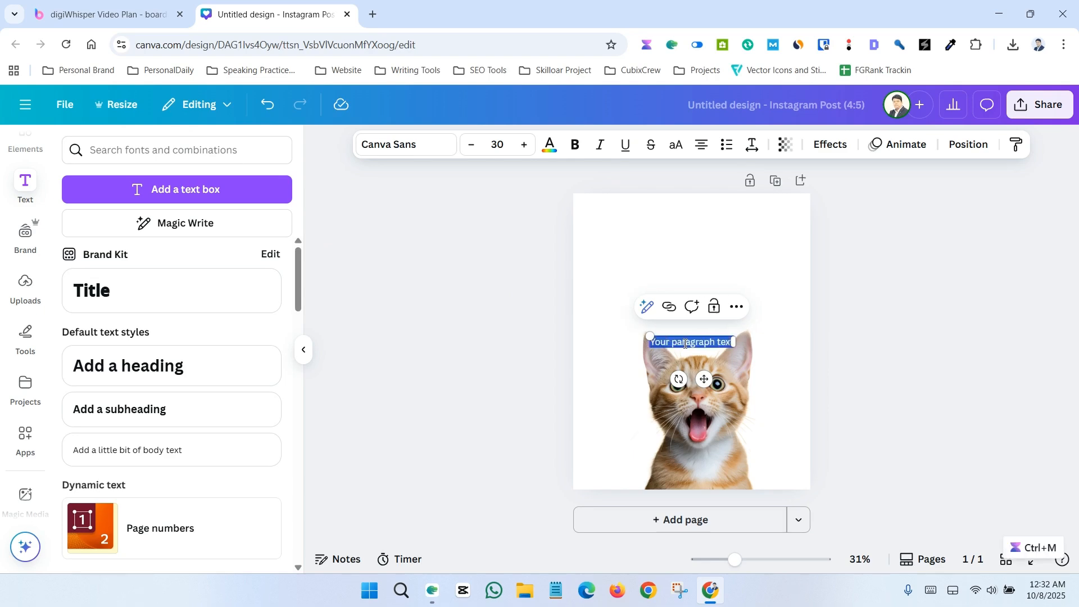
pyautogui.write('Hello')
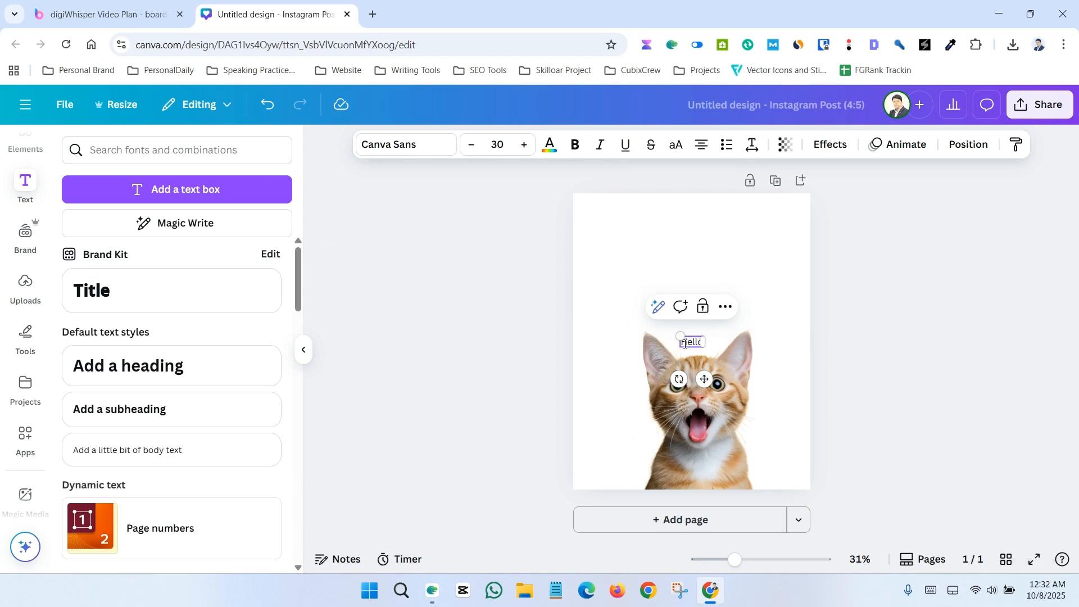
# Set the font of the "Hello!" text to Heading Now 61-68
pyautogui.doubleClick(685, 344)
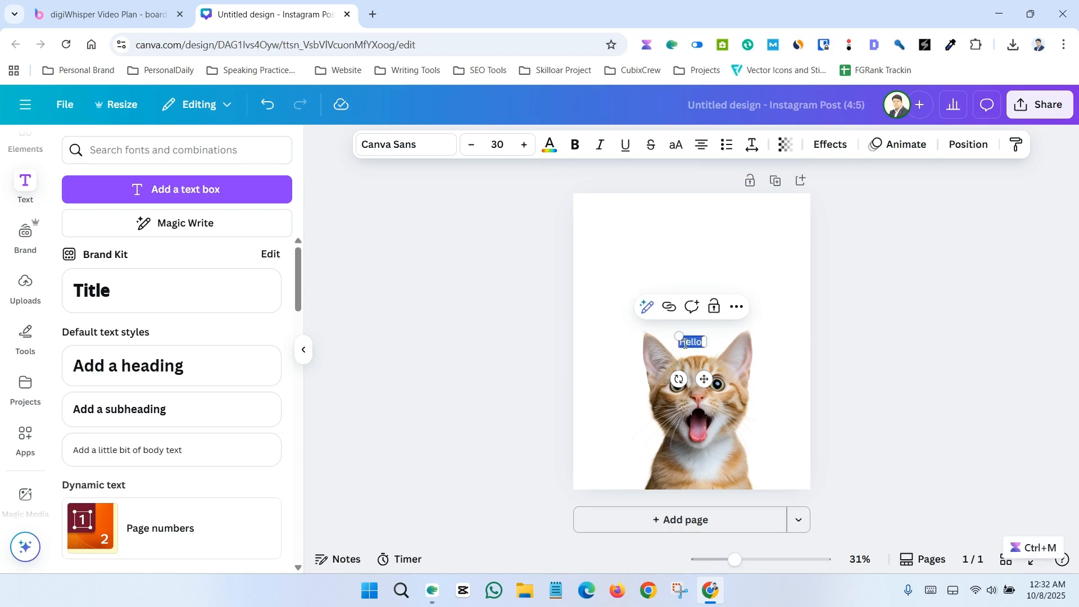
pyautogui.click(435, 147)
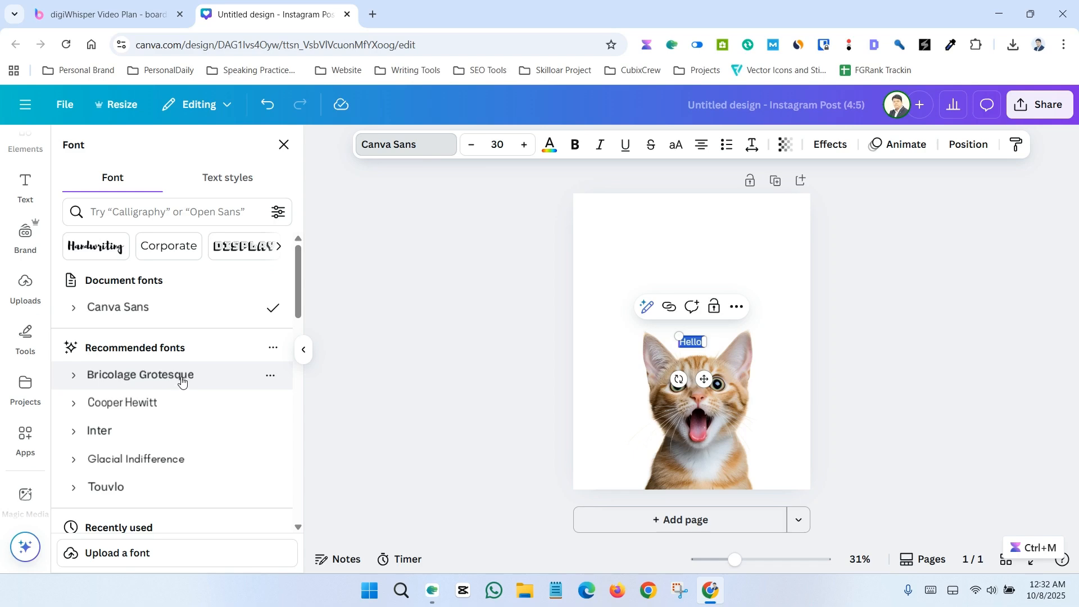
pyautogui.scroll(-4, 181, 381)
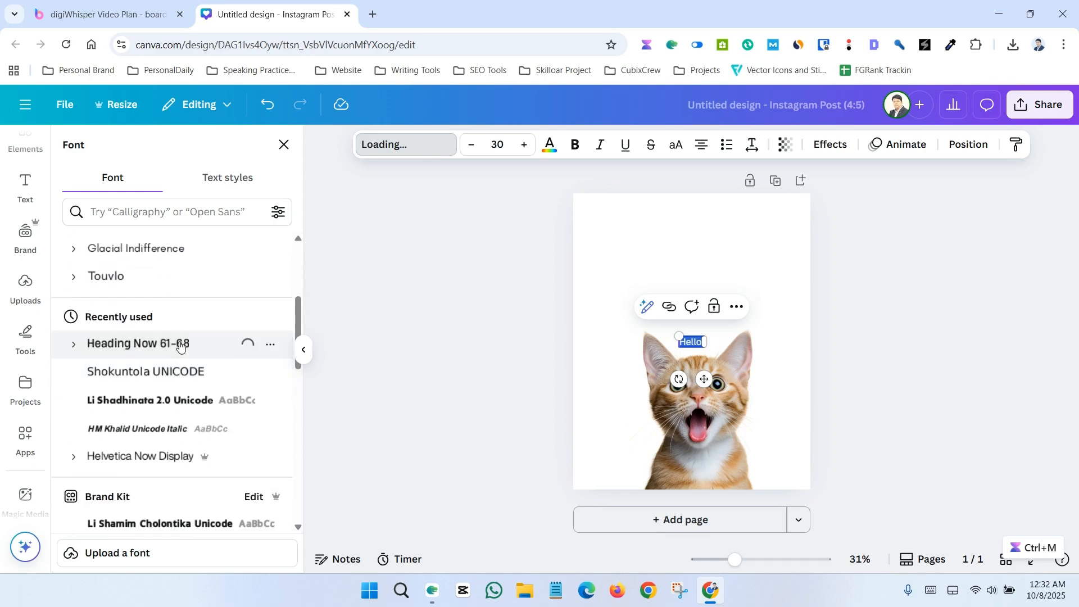
# Enlarge the "Hello!" text to size 140 and place it above the cat's head, towards the page's left edge
pyautogui.moveTo(708, 336); pyautogui.dragTo(778, 284)
pyautogui.click(850, 333)
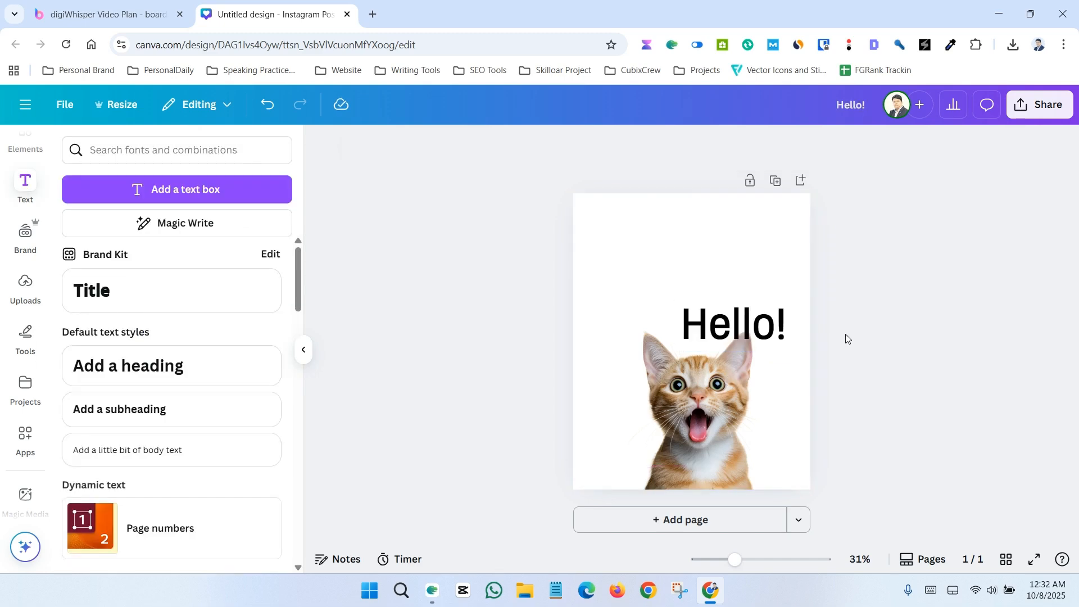
pyautogui.moveTo(751, 322); pyautogui.dragTo(662, 284)
pyautogui.click(881, 339)
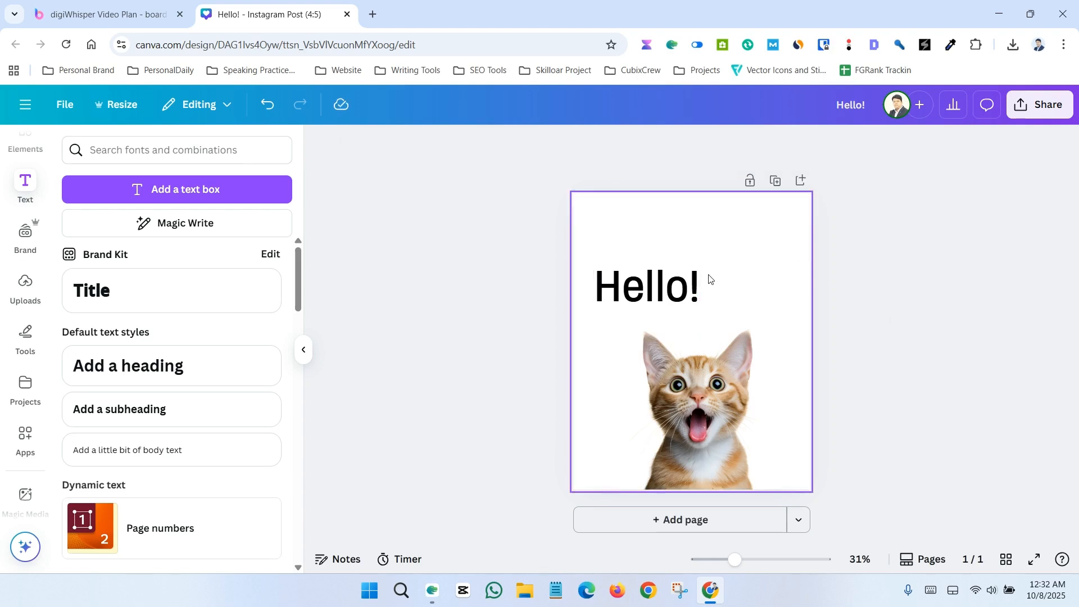
# Apply the Burst animation to the "Hello!" text
pyautogui.click(666, 285)
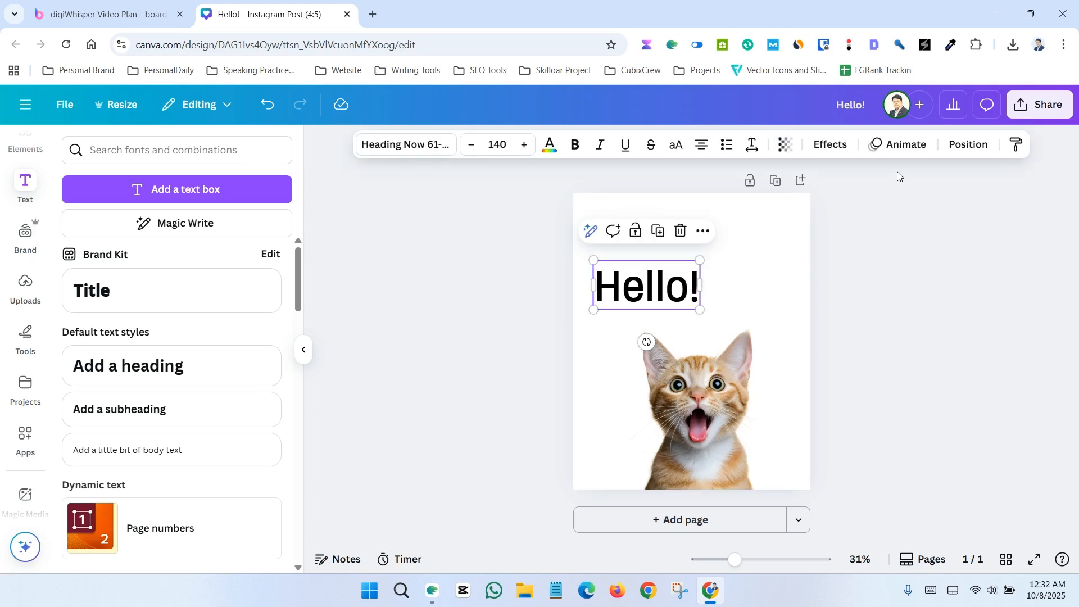
pyautogui.click(898, 145)
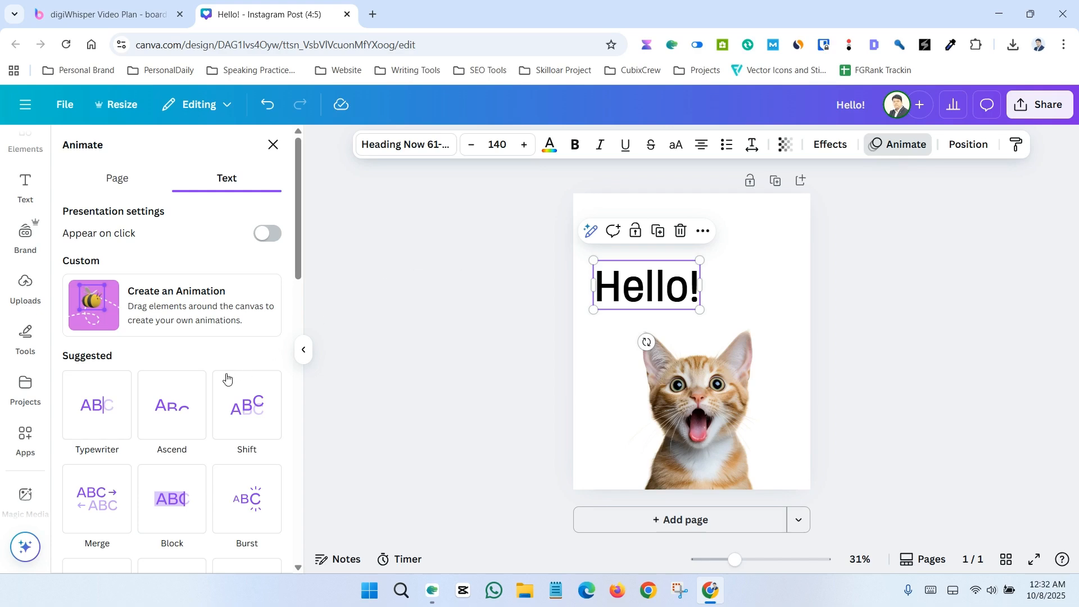
pyautogui.scroll(-1, 220, 380)
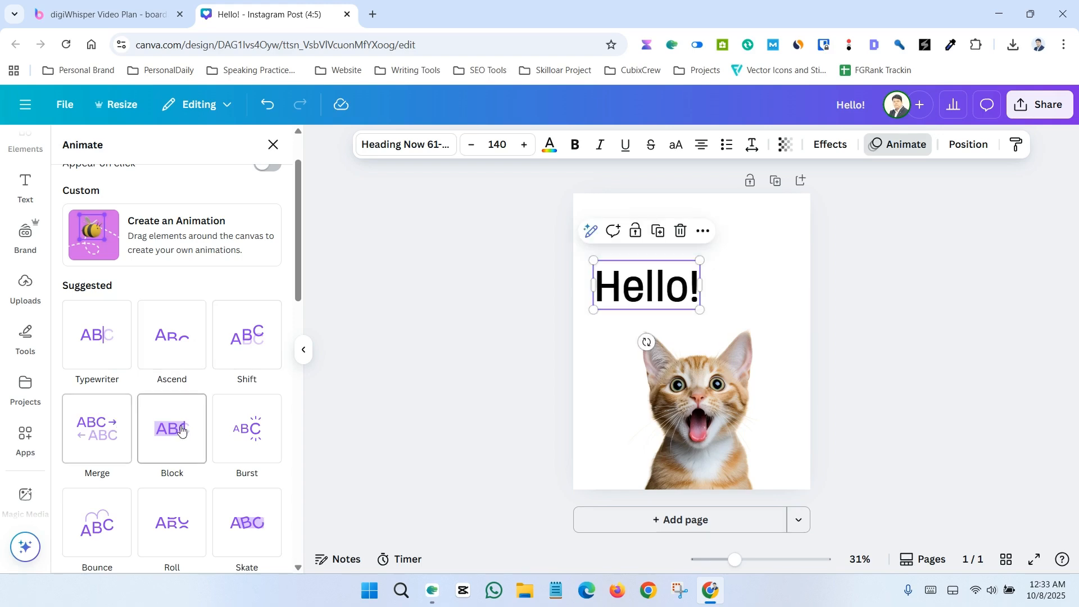
pyautogui.click(253, 433)
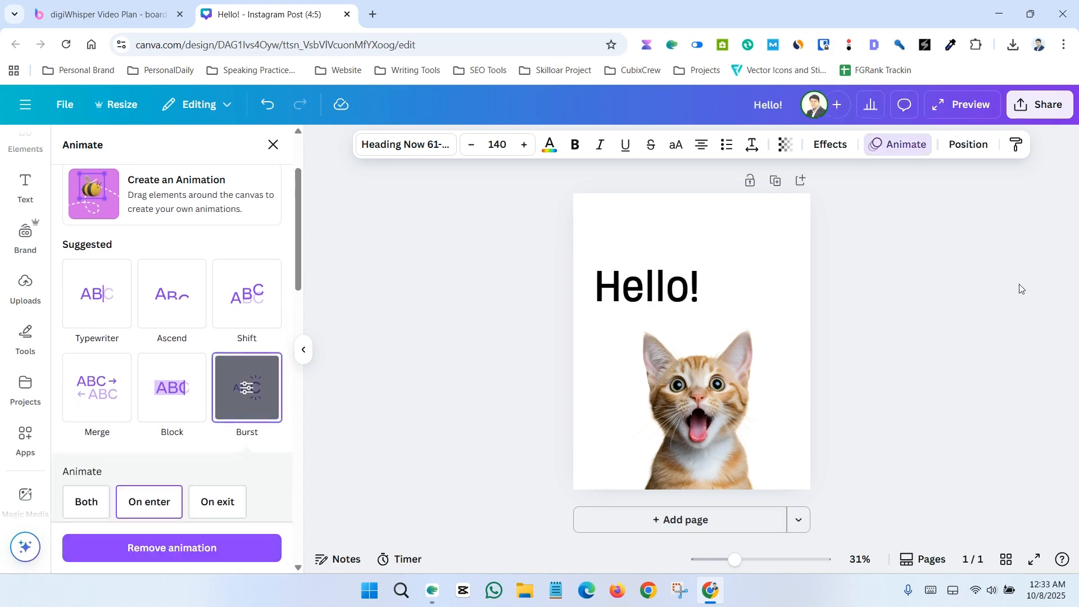
# Apply the Rise animation to the cat photo
pyautogui.click(725, 420)
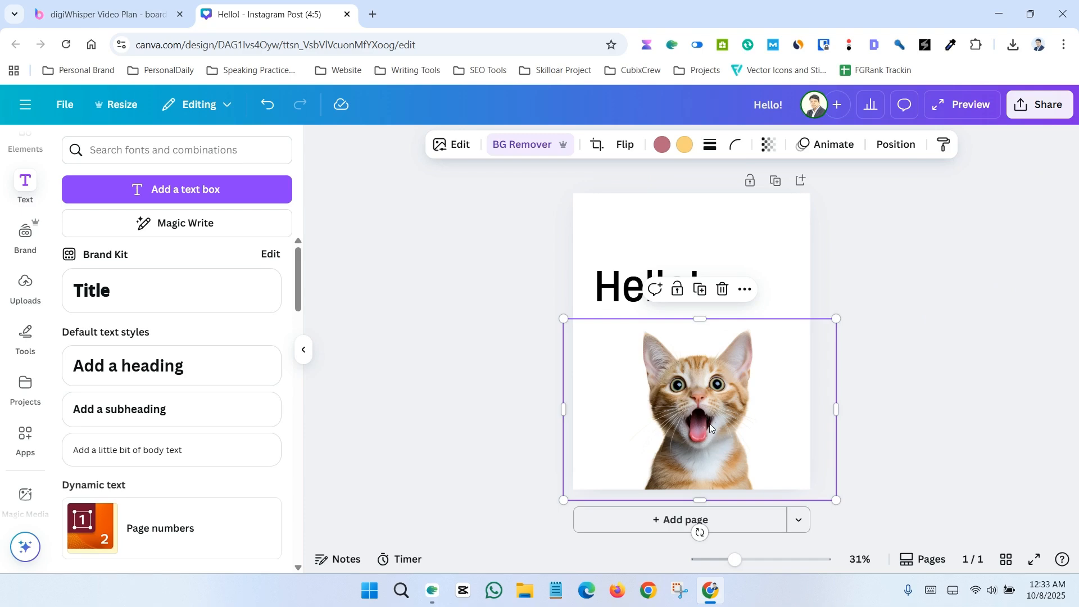
pyautogui.click(836, 145)
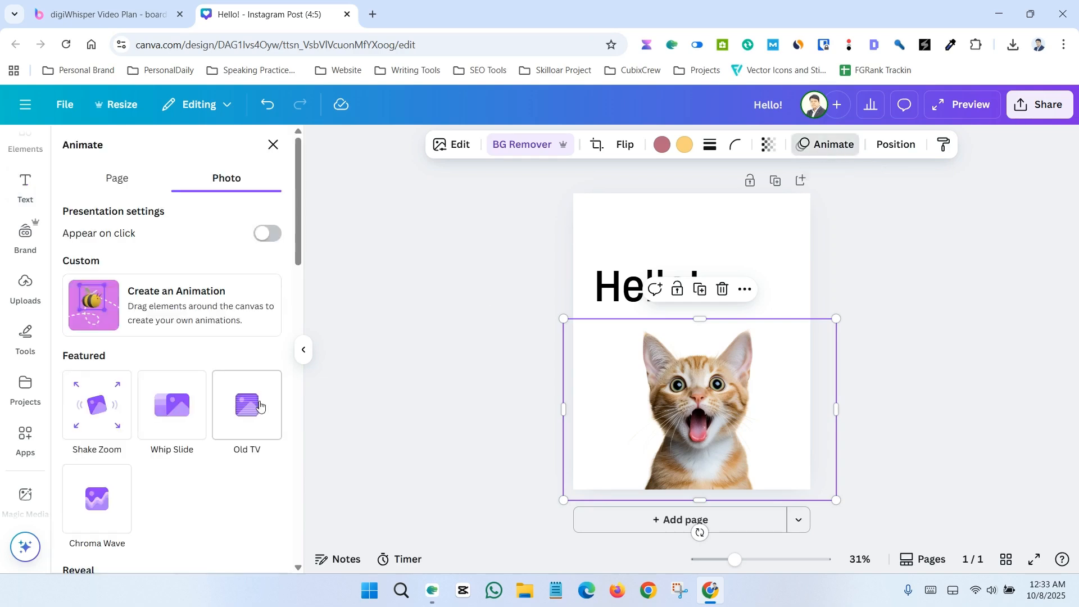
pyautogui.scroll(-5, 237, 405)
pyautogui.scroll(3, 132, 399)
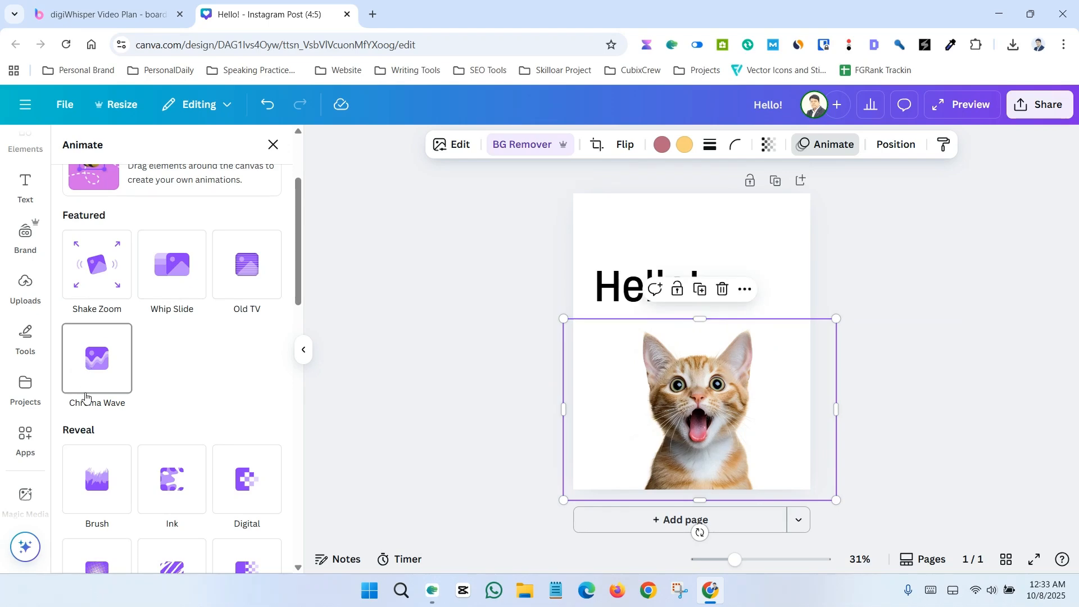
pyautogui.scroll(-2, 97, 416)
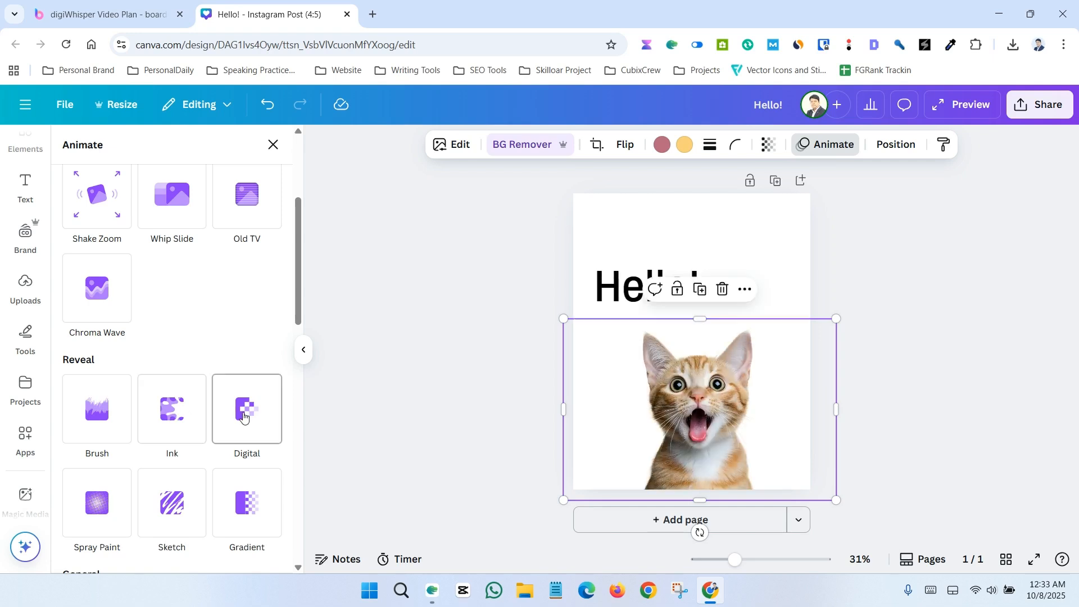
pyautogui.scroll(-3, 243, 416)
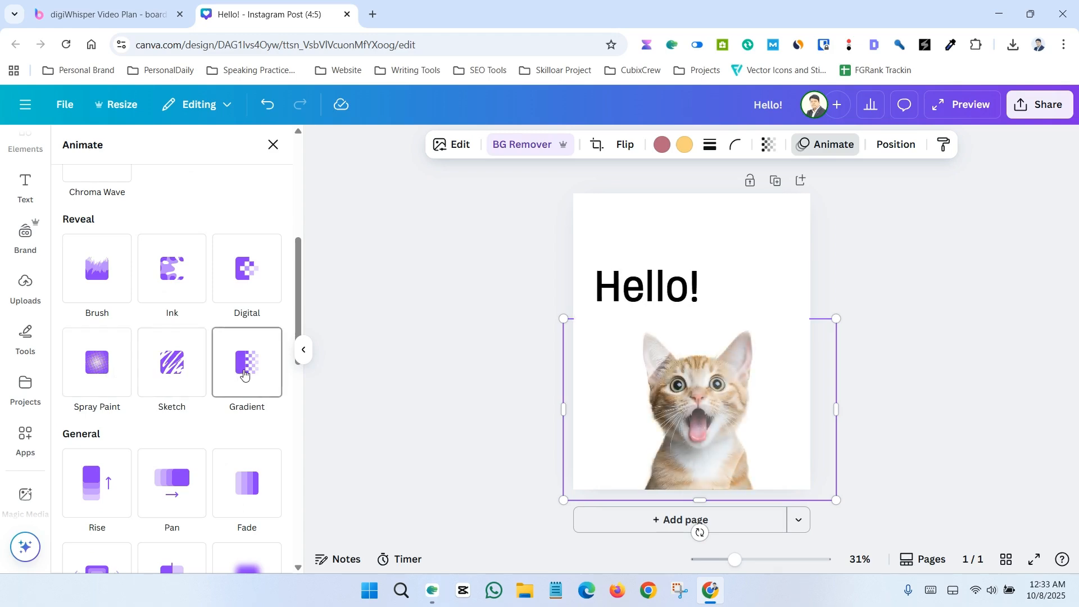
pyautogui.scroll(-2, 95, 366)
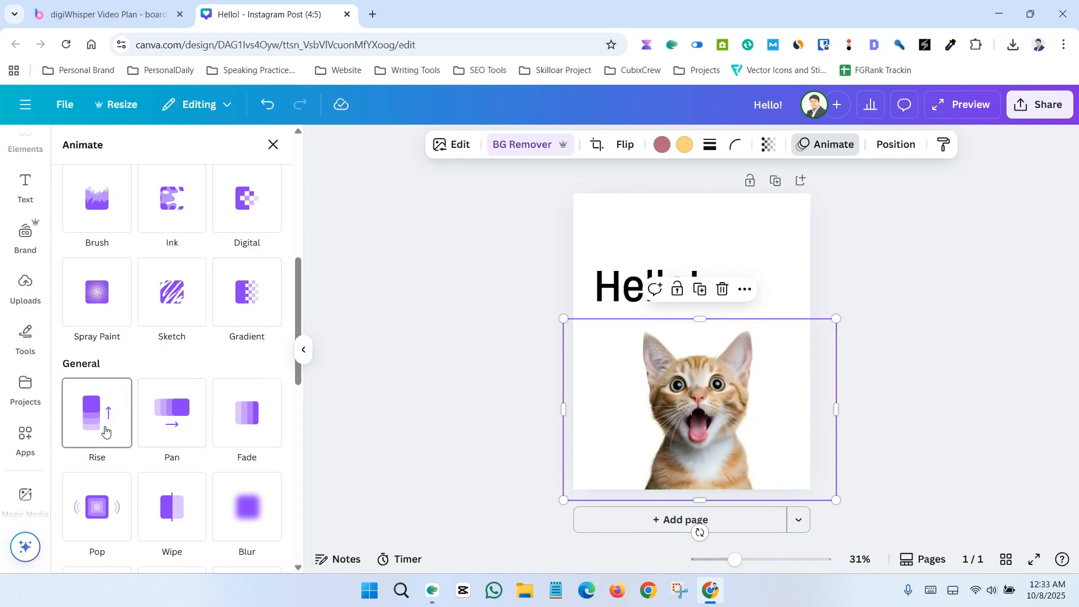
pyautogui.click(105, 431)
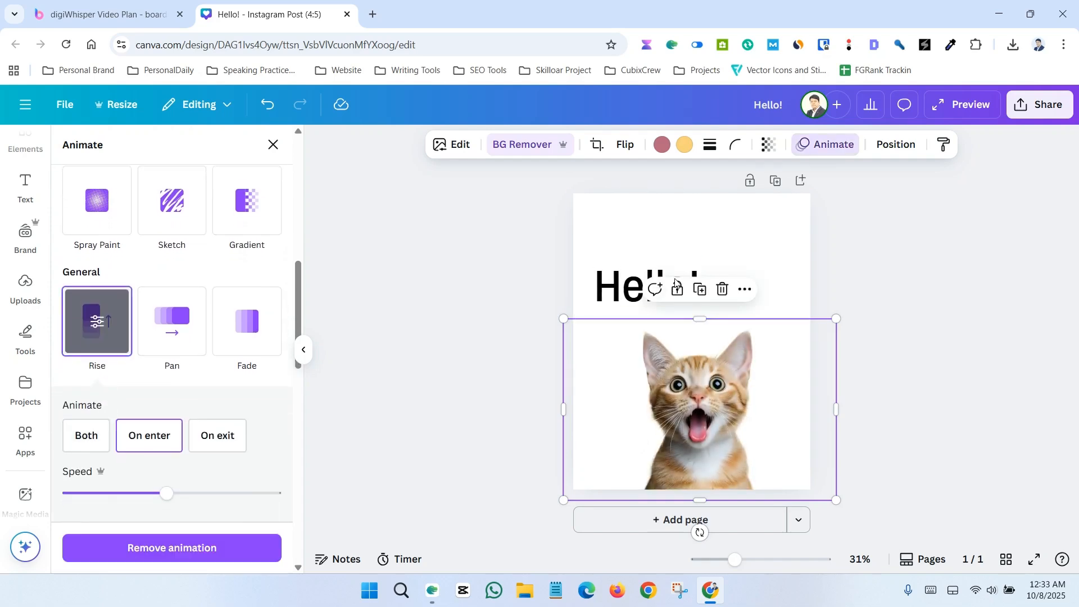
pyautogui.click(894, 242)
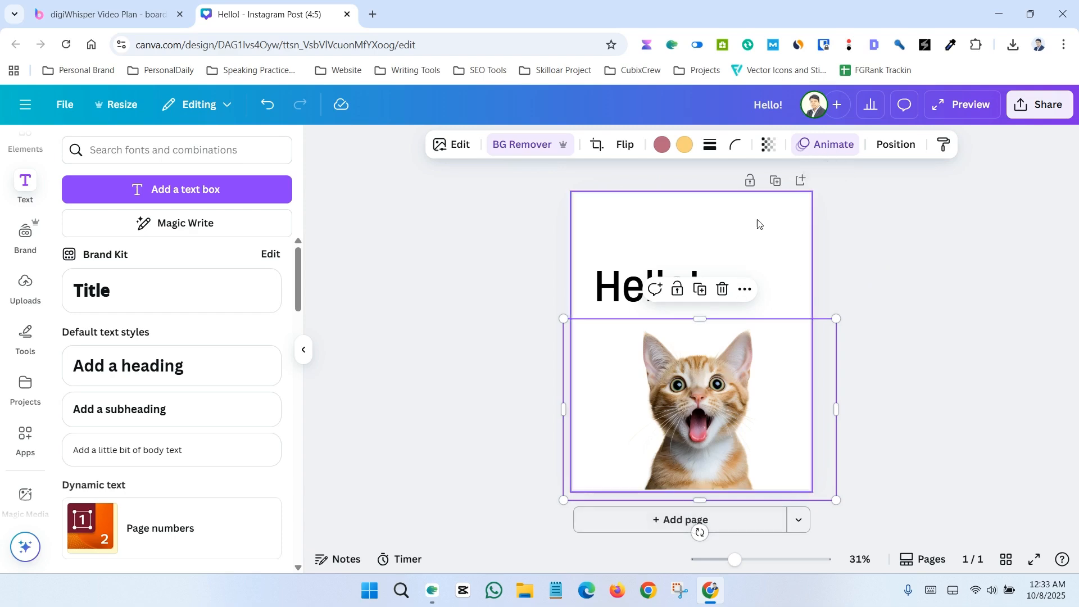
# Create a custom motion-path animation for the cat photo, moving it across the page towards its left side
pyautogui.click(840, 145)
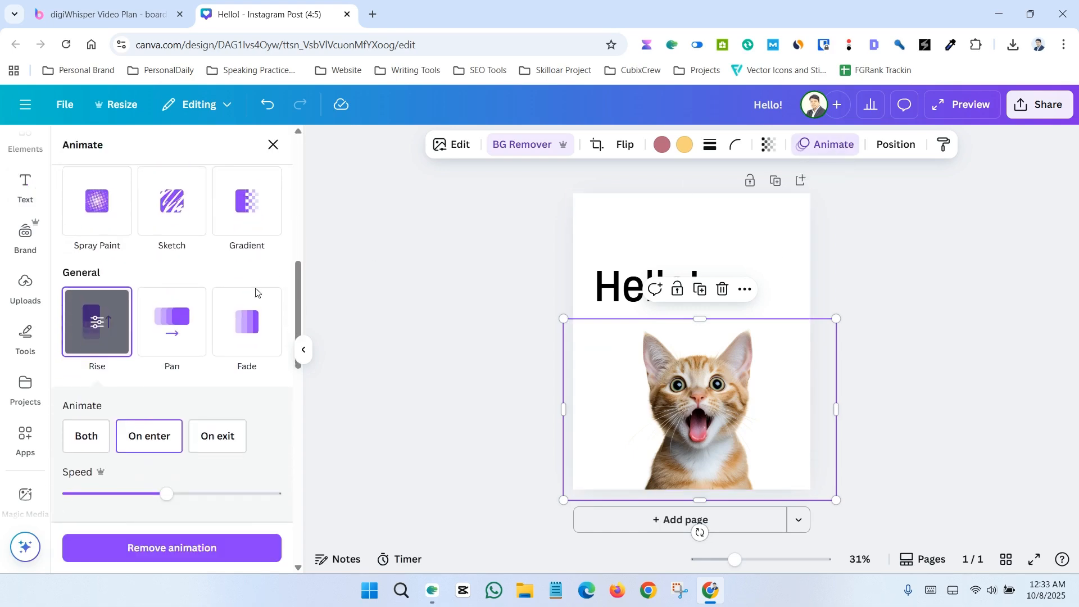
pyautogui.scroll(8, 169, 344)
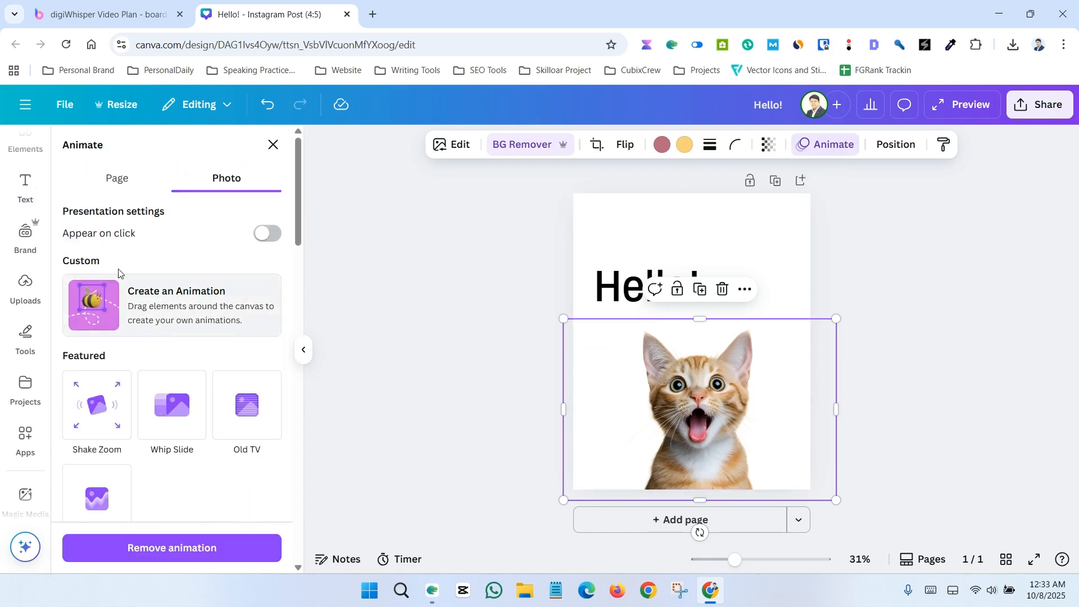
pyautogui.click(203, 309)
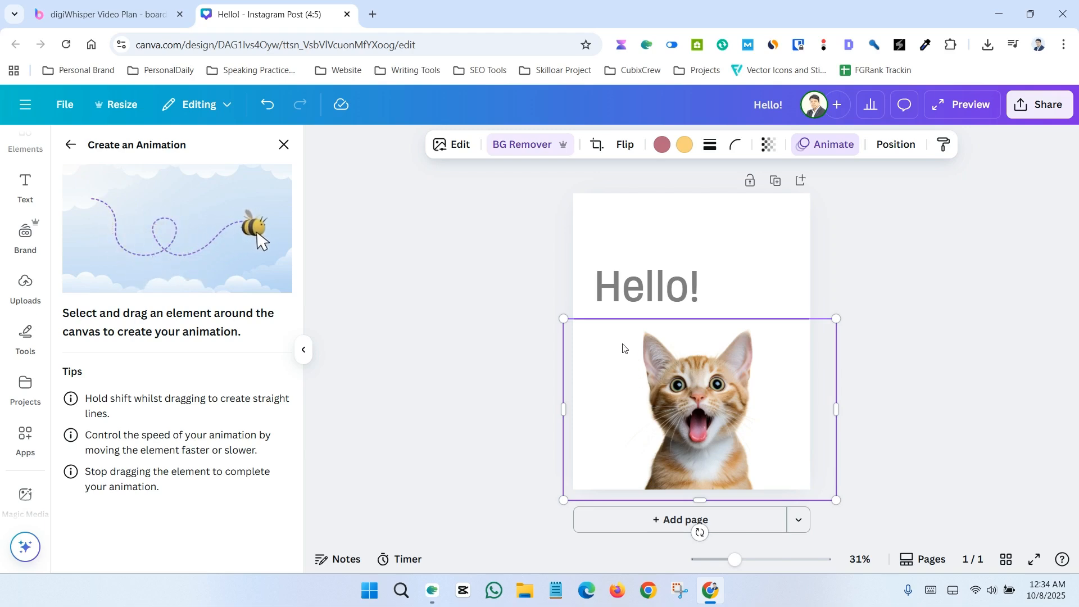
pyautogui.moveTo(602, 339)
pyautogui.mouseDown()
pyautogui.moveTo(742, 394)
pyautogui.moveTo(678, 402)
pyautogui.moveTo(601, 441)
pyautogui.moveTo(526, 448)
pyautogui.mouseUp()
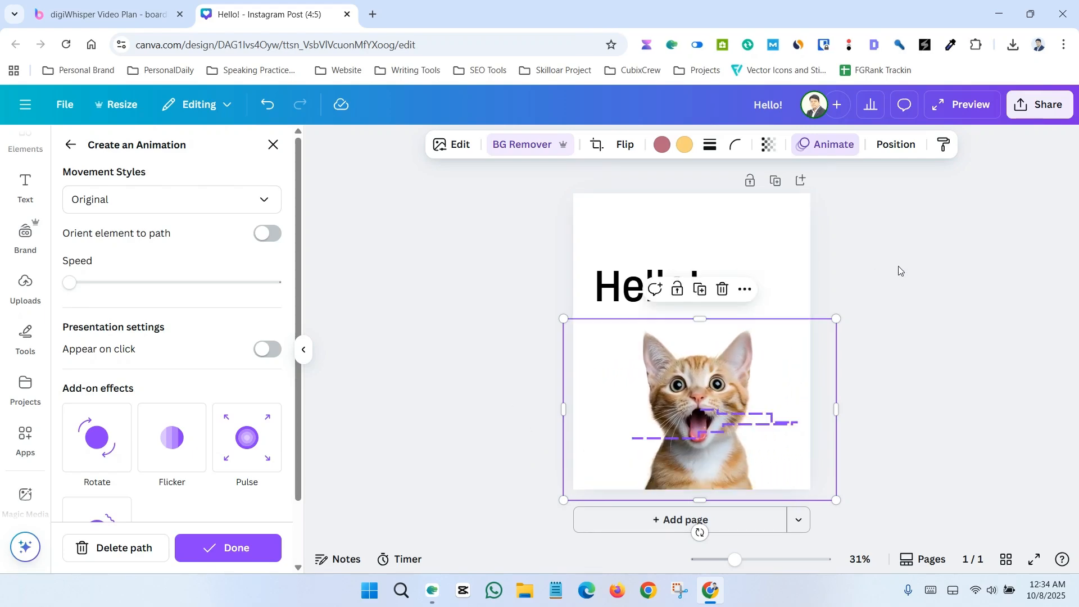
pyautogui.press('Escape')
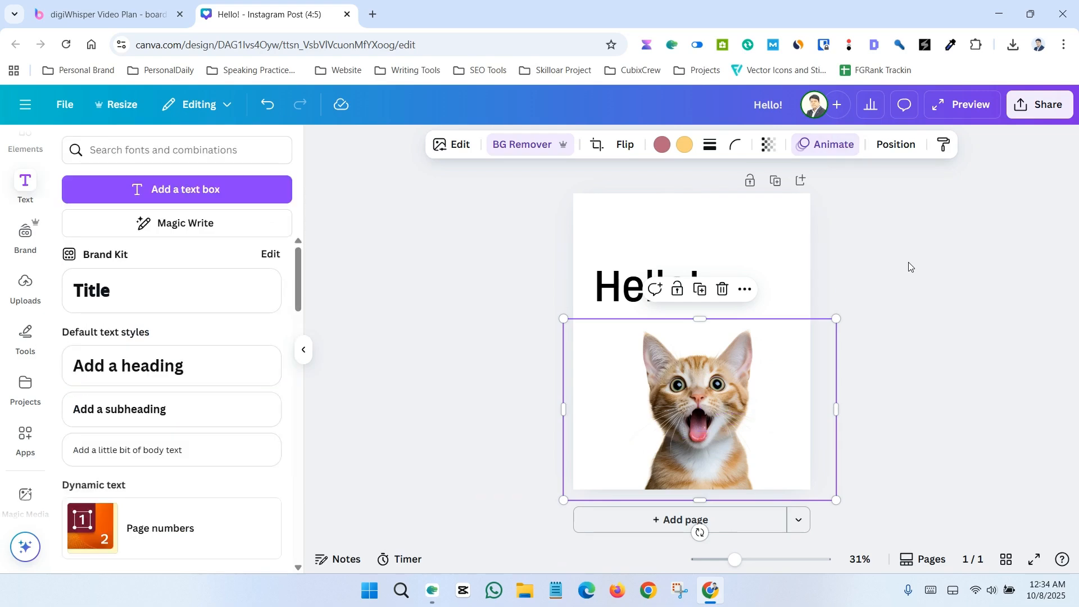
pyautogui.click(1051, 107)
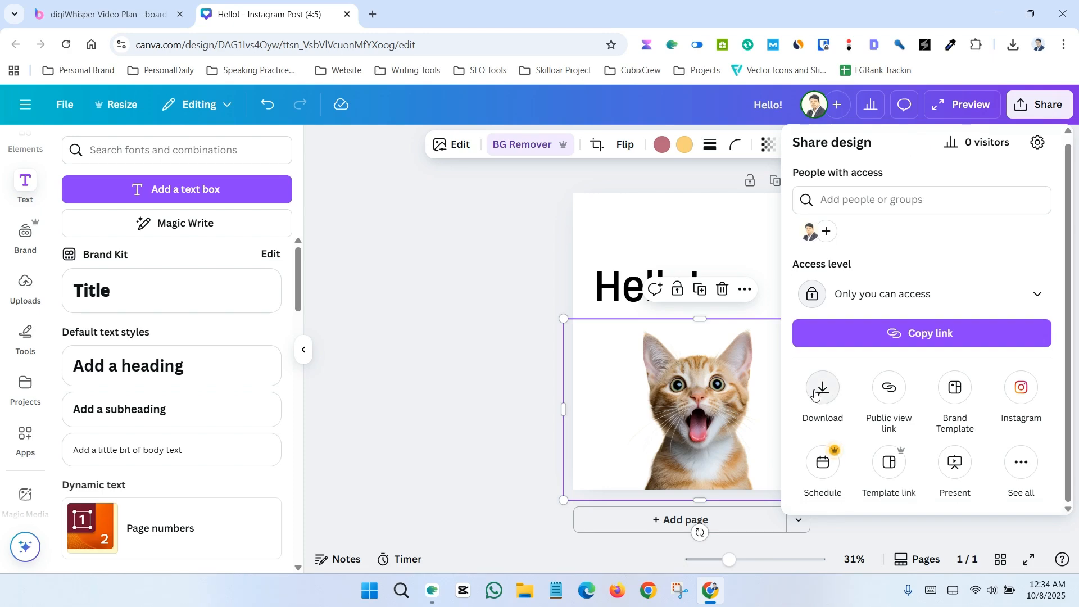
pyautogui.click(823, 395)
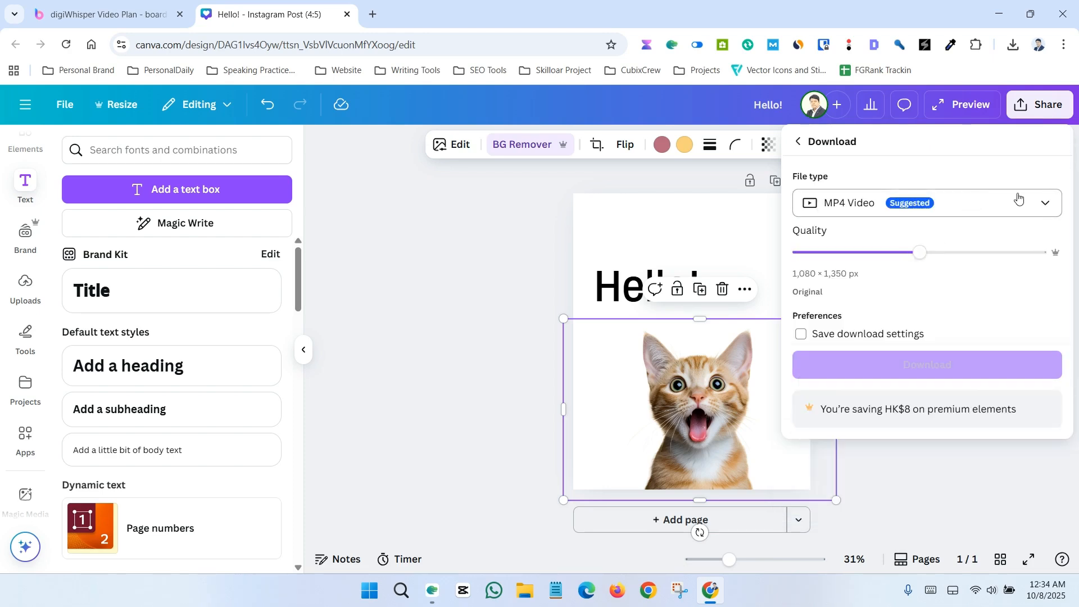
pyautogui.click(1042, 204)
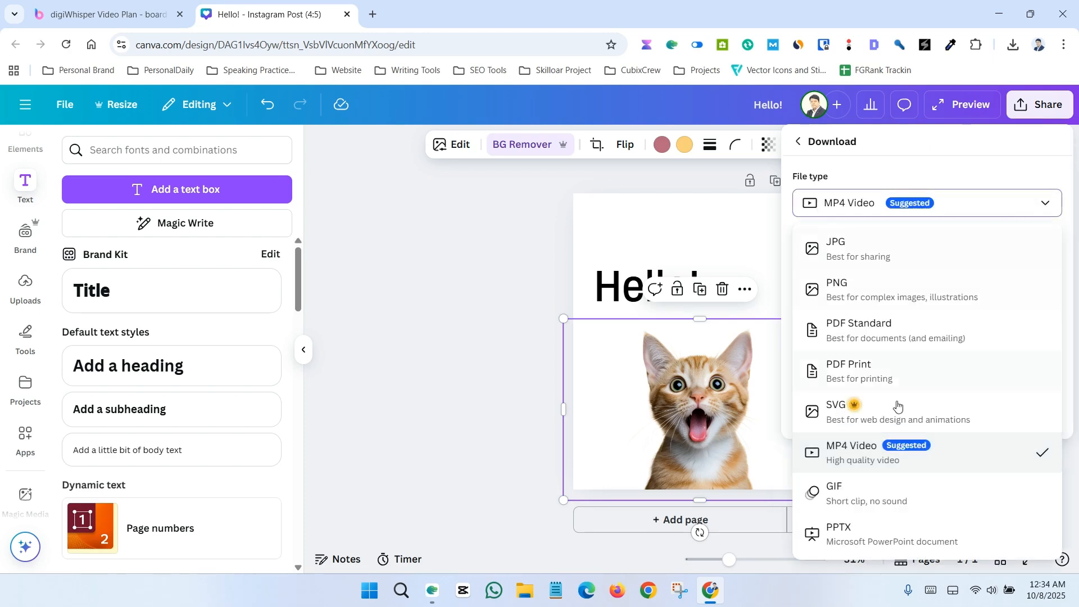
pyautogui.click(855, 499)
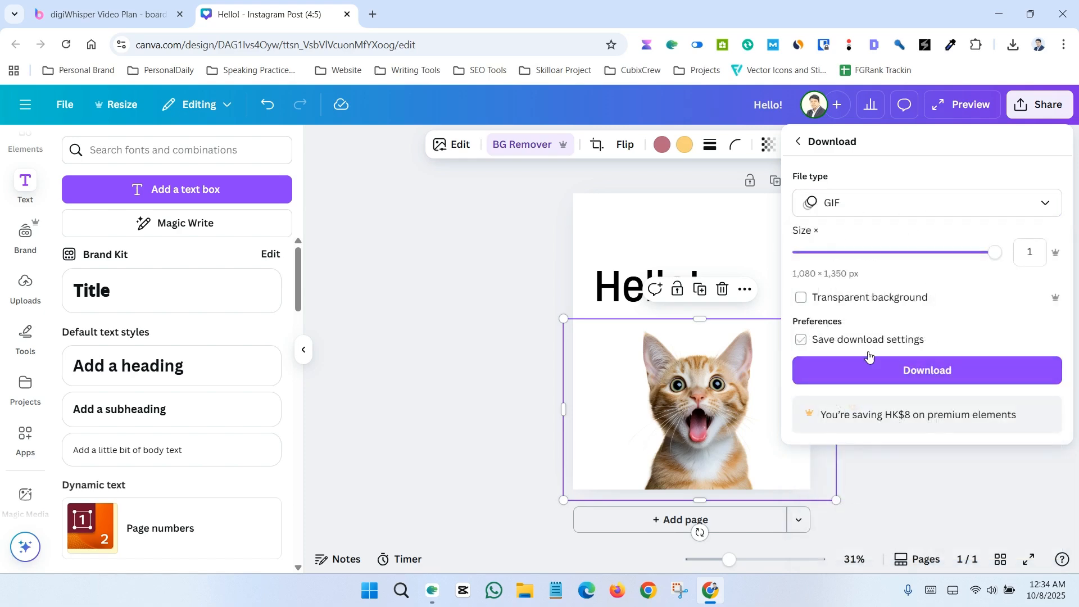
pyautogui.click(942, 305)
pyautogui.click(531, 245)
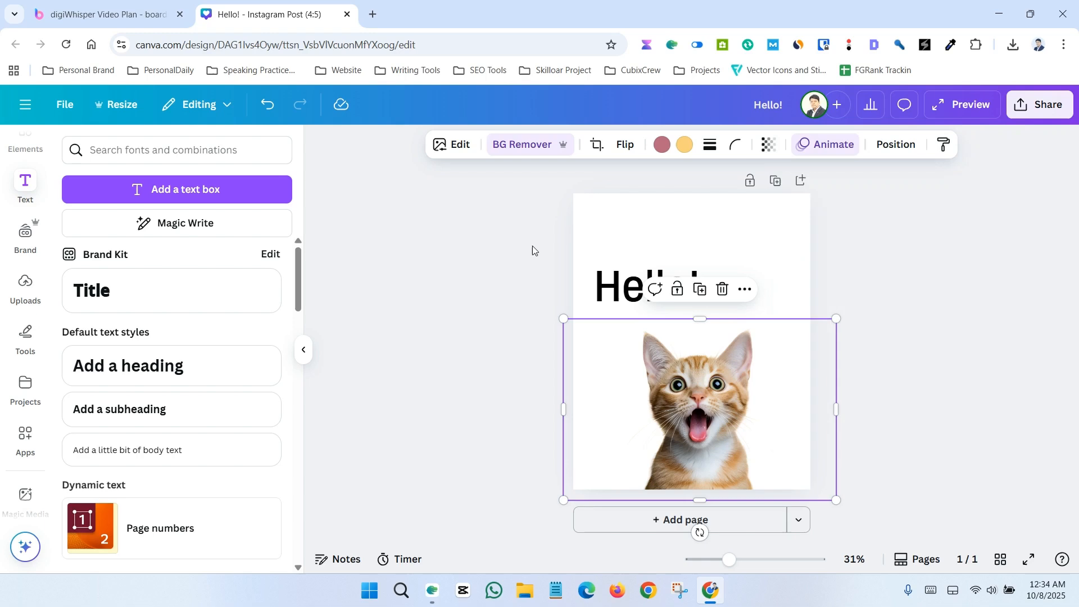
# Preview the page's animation and download the design as a GIF
pyautogui.click(963, 107)
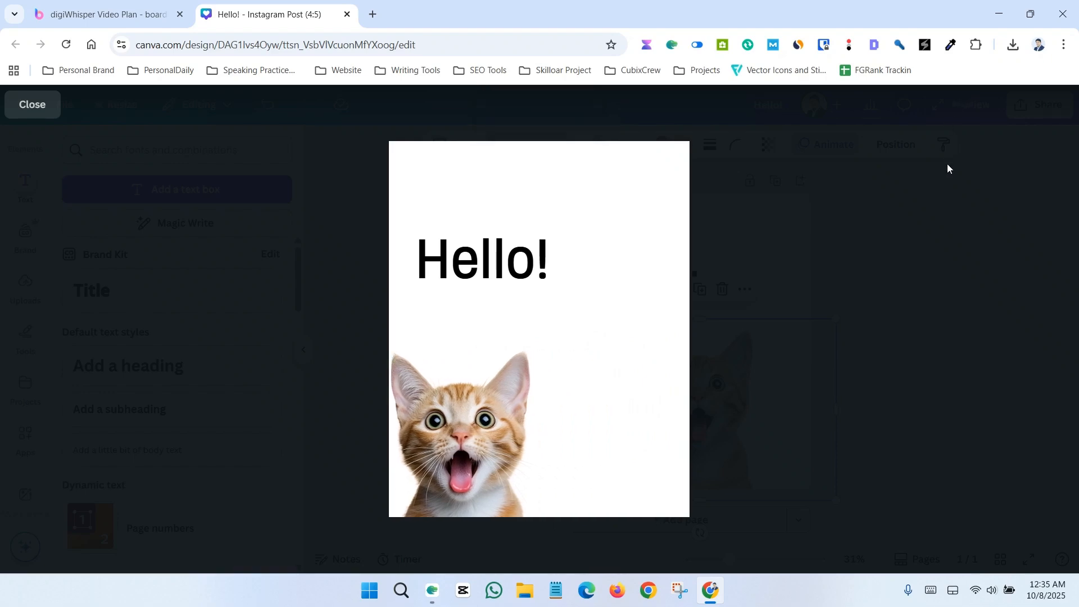
pyautogui.press('Escape')
pyautogui.click(1054, 119)
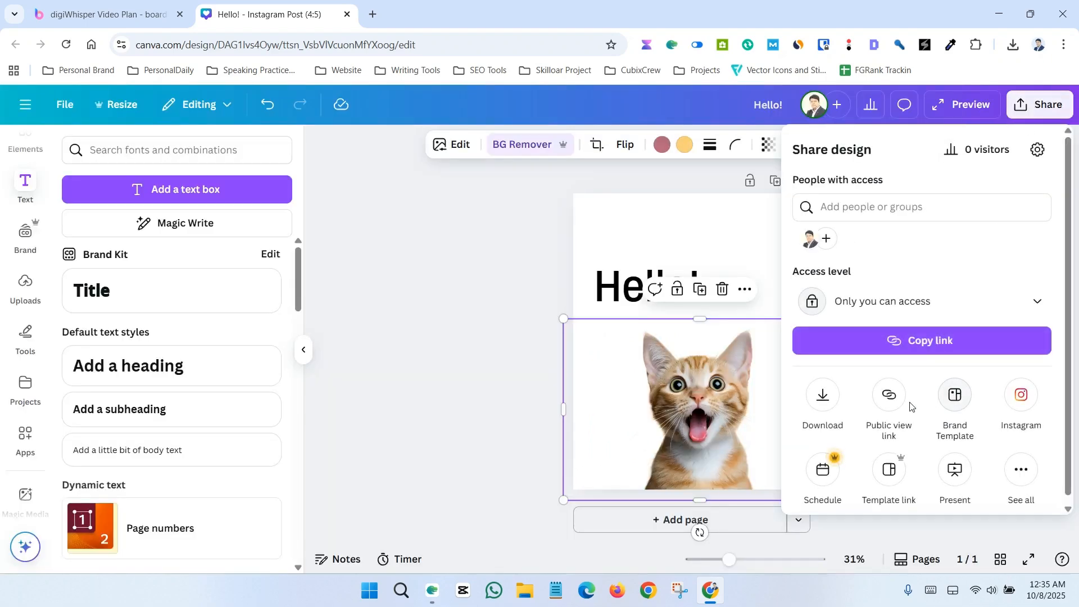
pyautogui.click(826, 400)
pyautogui.click(956, 209)
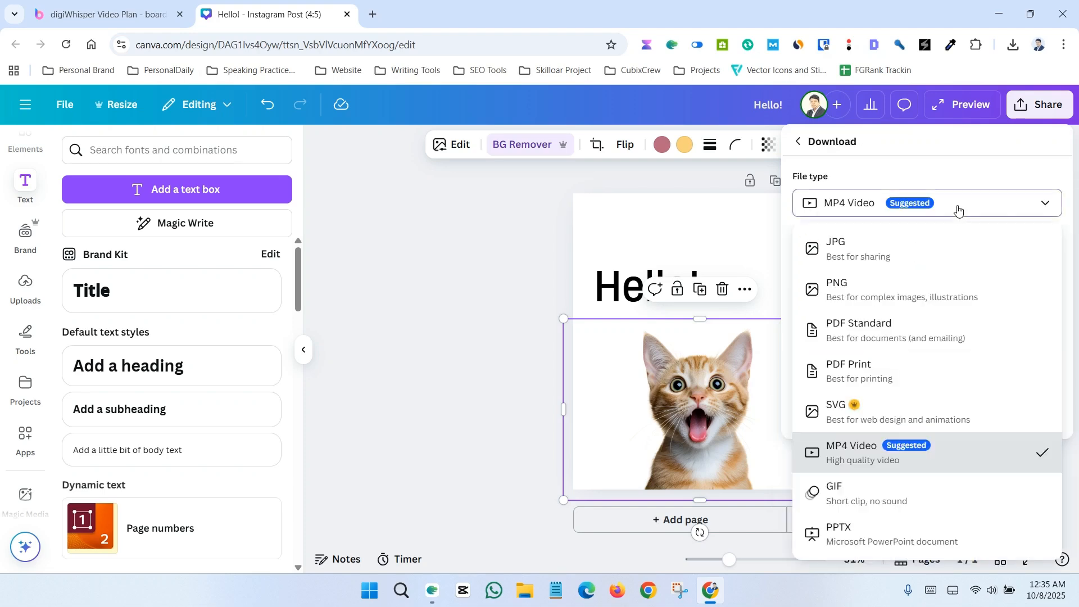
pyautogui.click(857, 494)
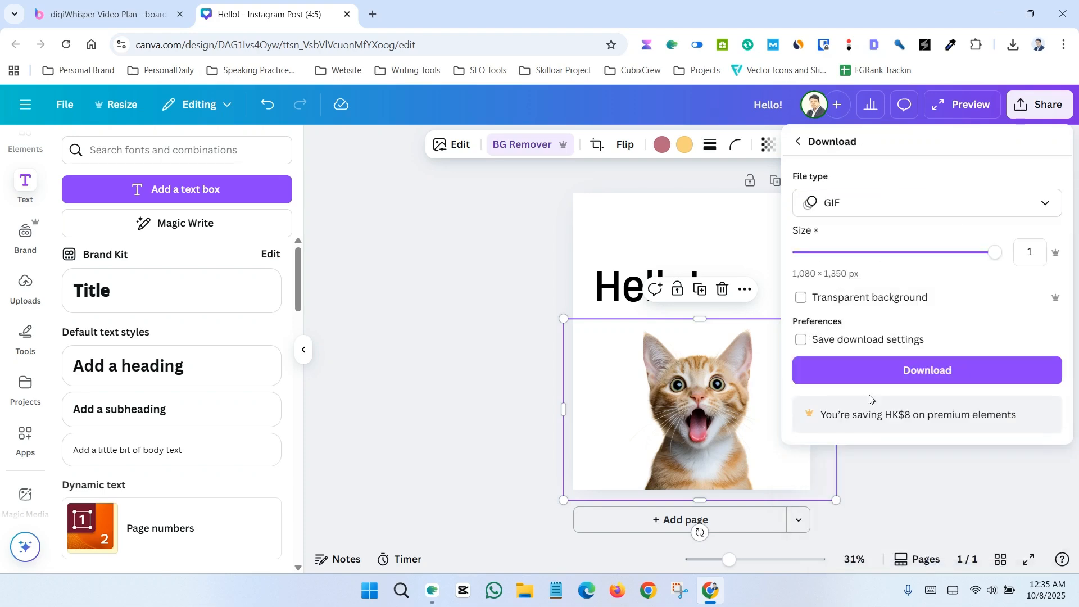
pyautogui.click(939, 375)
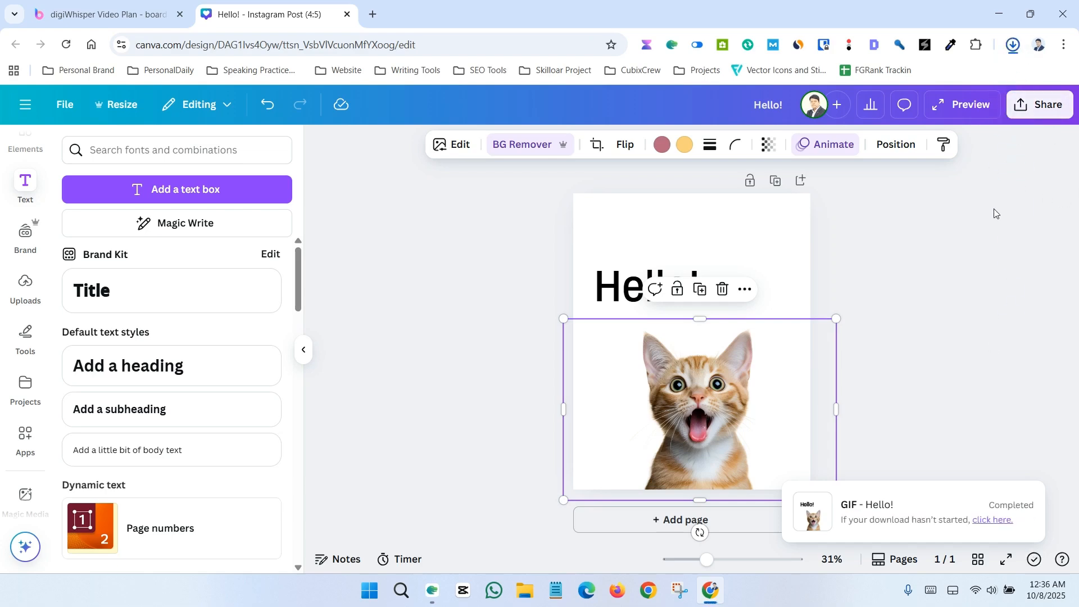
# Open the downloaded Hello!.gif to check its animation, and close the image viewer
pyautogui.click(1014, 45)
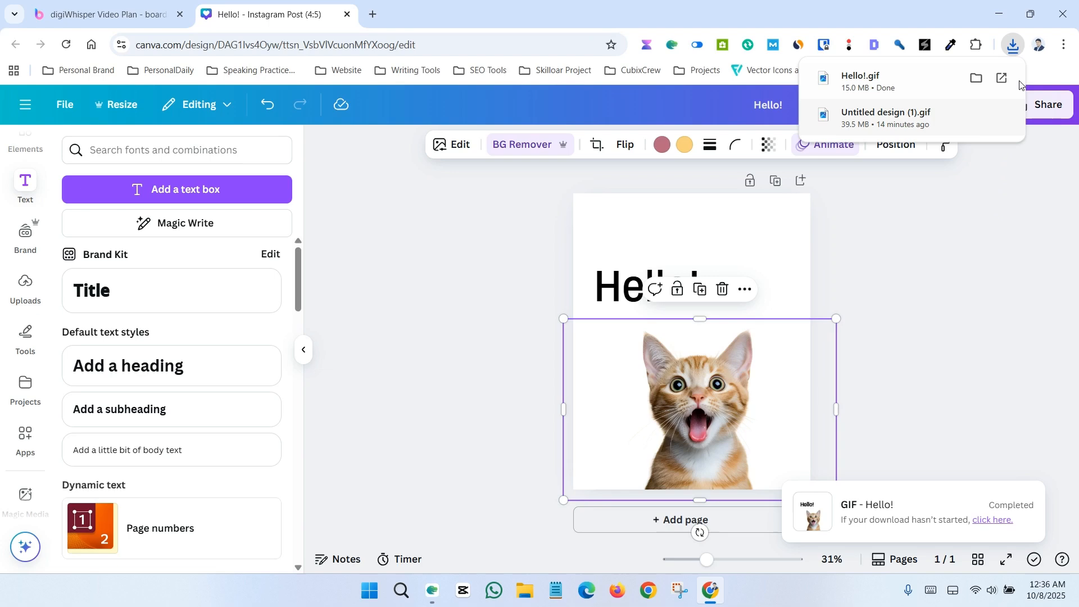
pyautogui.click(890, 88)
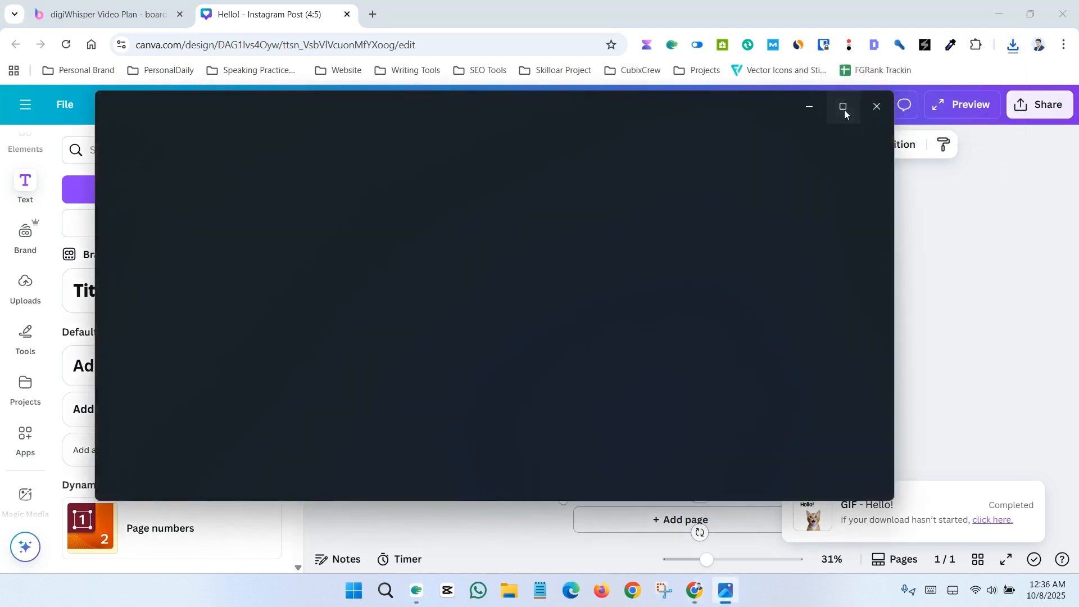
pyautogui.moveTo(845, 113)
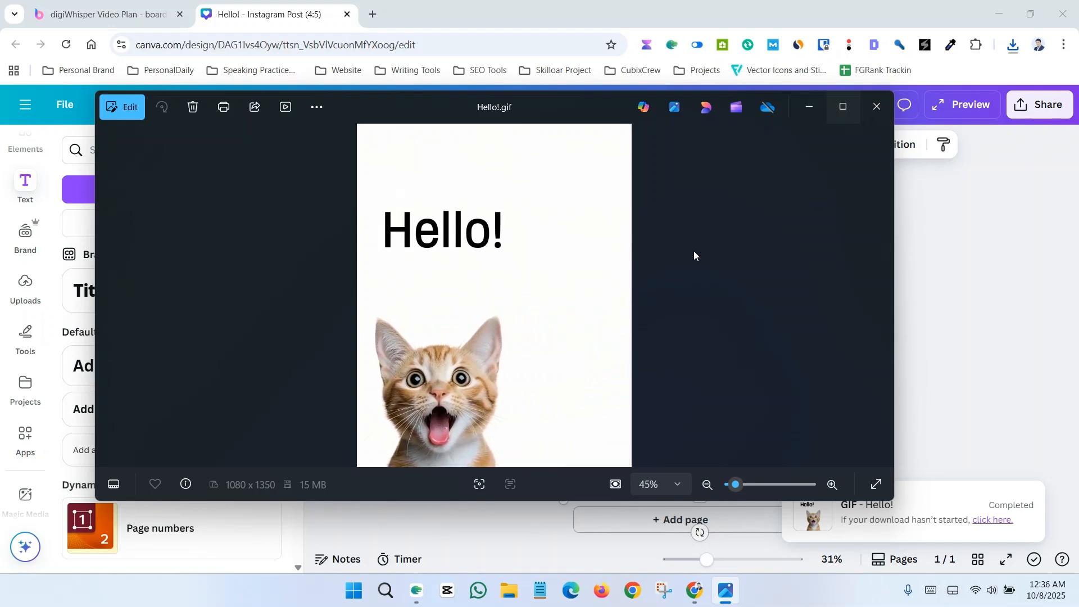
pyautogui.click(876, 107)
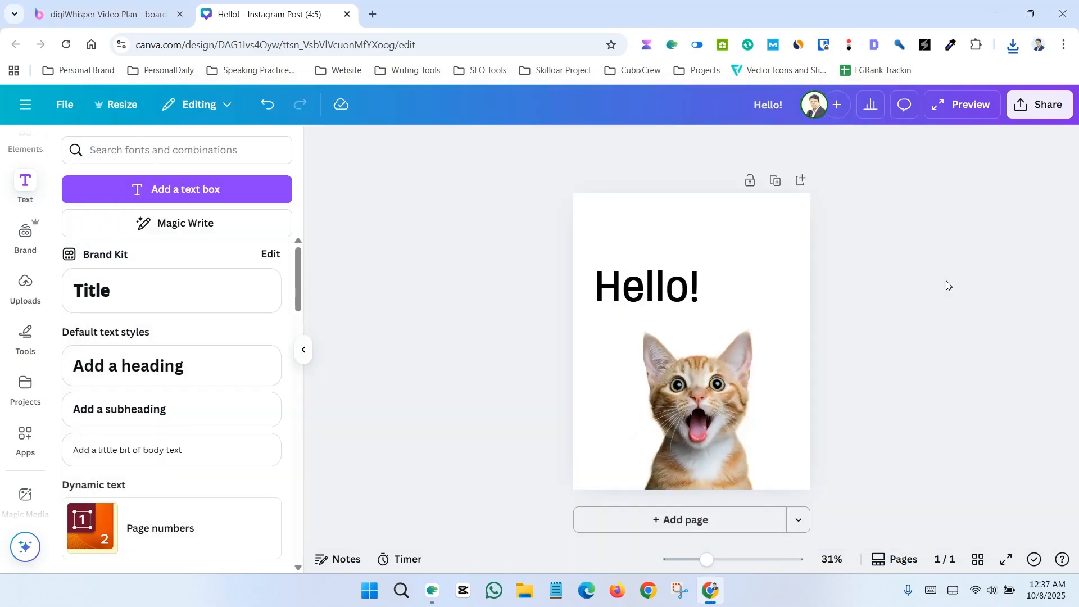
# Clear the text and photo from the page and add a Brand Kit Title text reading "Hi There!"
pyautogui.moveTo(549, 212); pyautogui.dragTo(818, 515)
pyautogui.press('Delete')
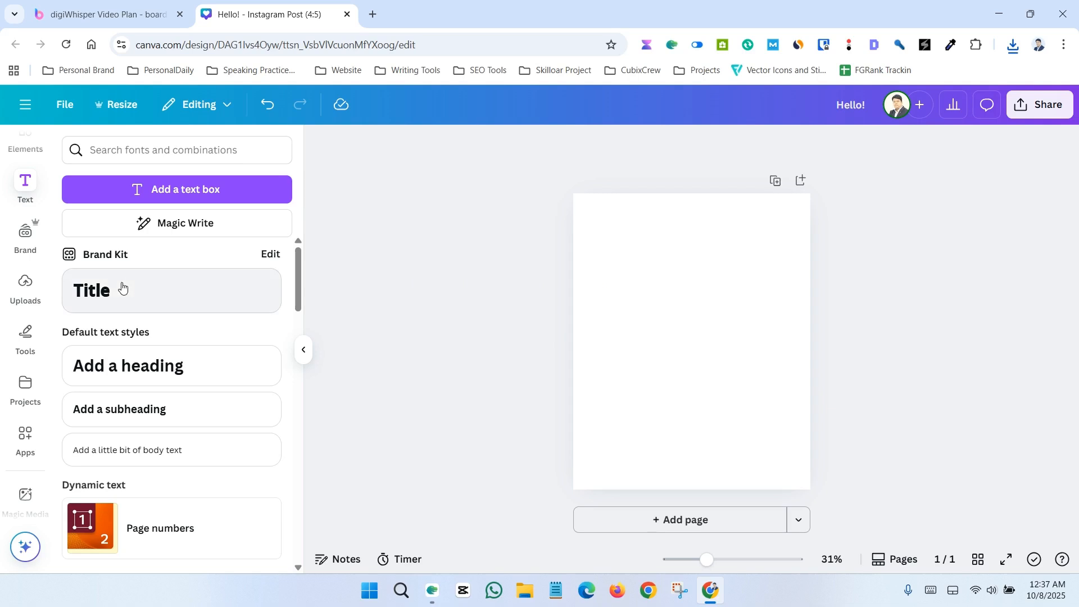
pyautogui.click(171, 291)
pyautogui.moveTo(709, 334); pyautogui.dragTo(796, 275)
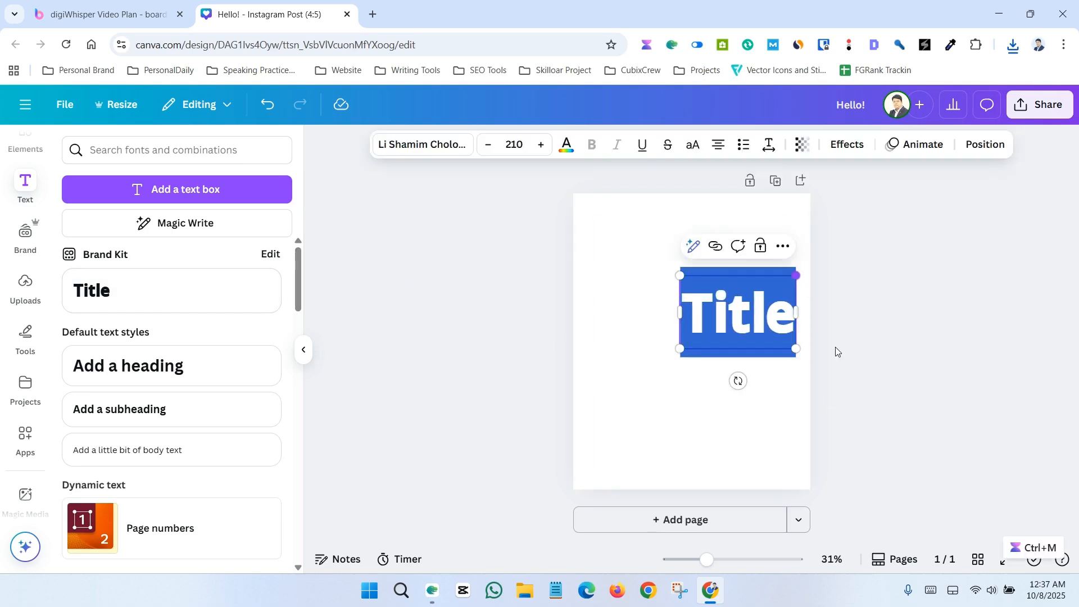
pyautogui.moveTo(727, 322); pyautogui.dragTo(680, 331)
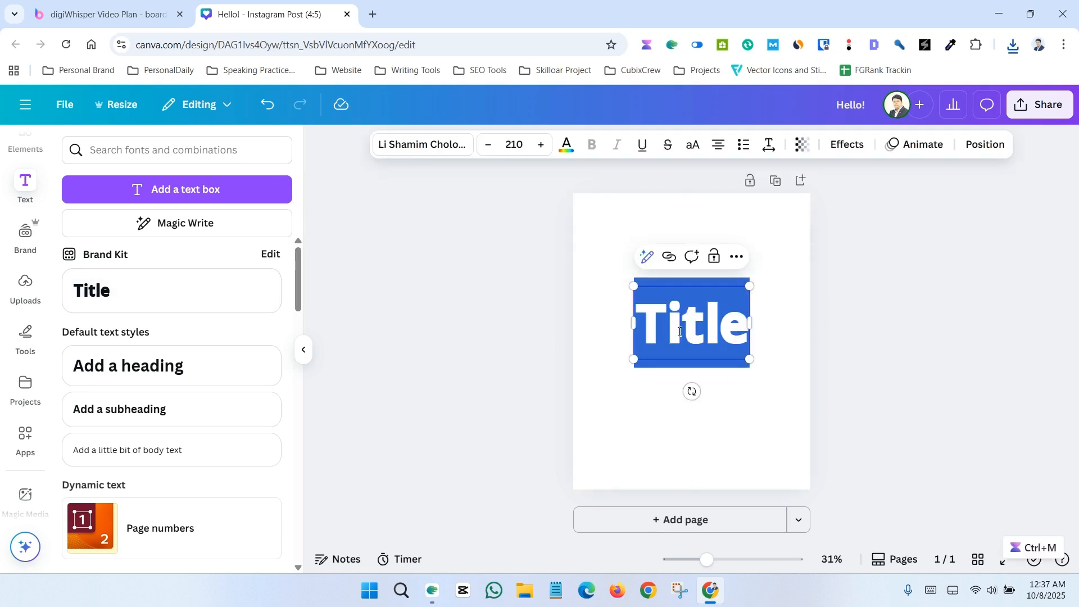
pyautogui.write('H')
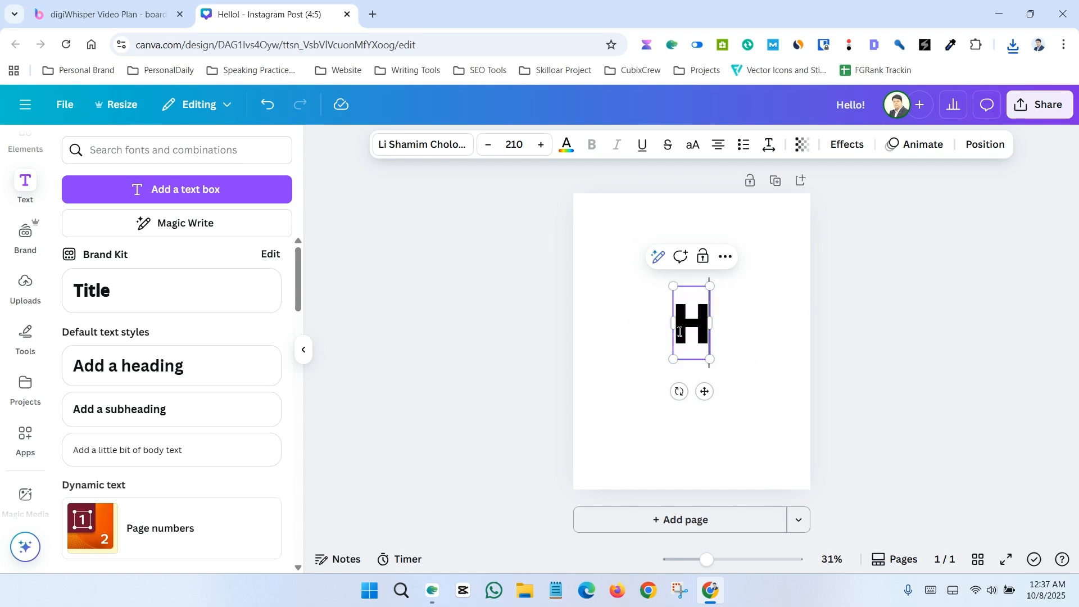
pyautogui.write('i There')
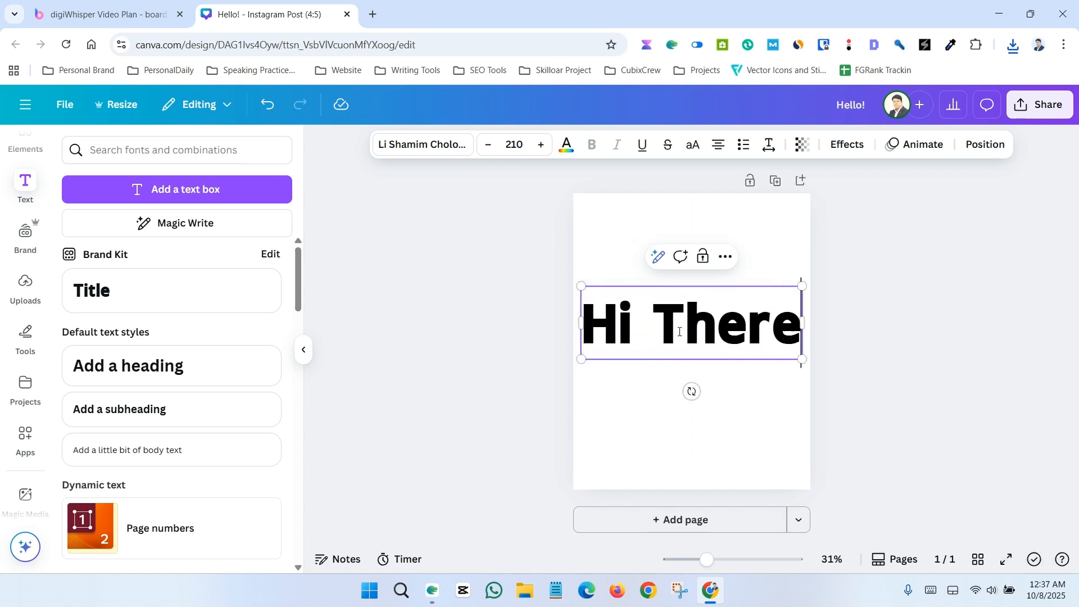
pyautogui.write('!')
# Shrink the "Hi There!" text to size 150 and centre it horizontally in the upper part of the page
pyautogui.moveTo(809, 367); pyautogui.dragTo(825, 368)
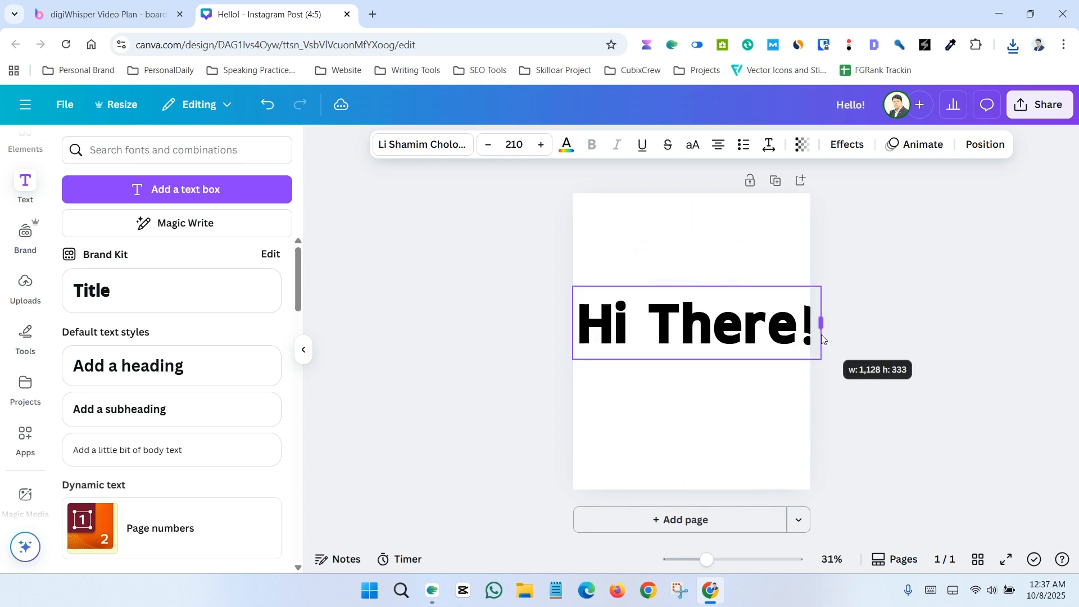
pyautogui.moveTo(822, 360); pyautogui.dragTo(752, 339)
pyautogui.moveTo(674, 314); pyautogui.dragTo(705, 274)
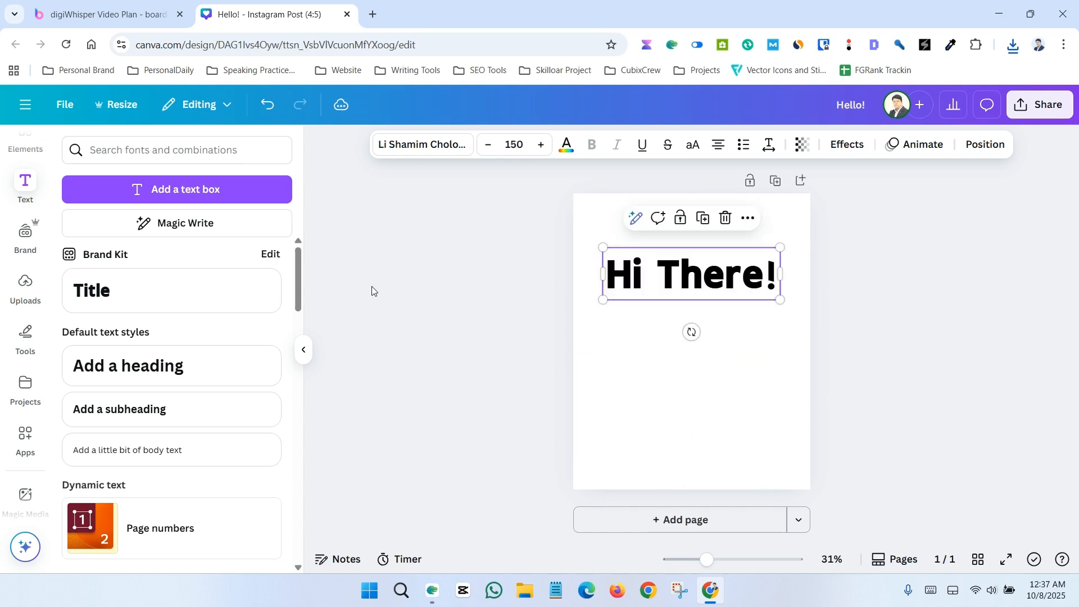
pyautogui.click(373, 291)
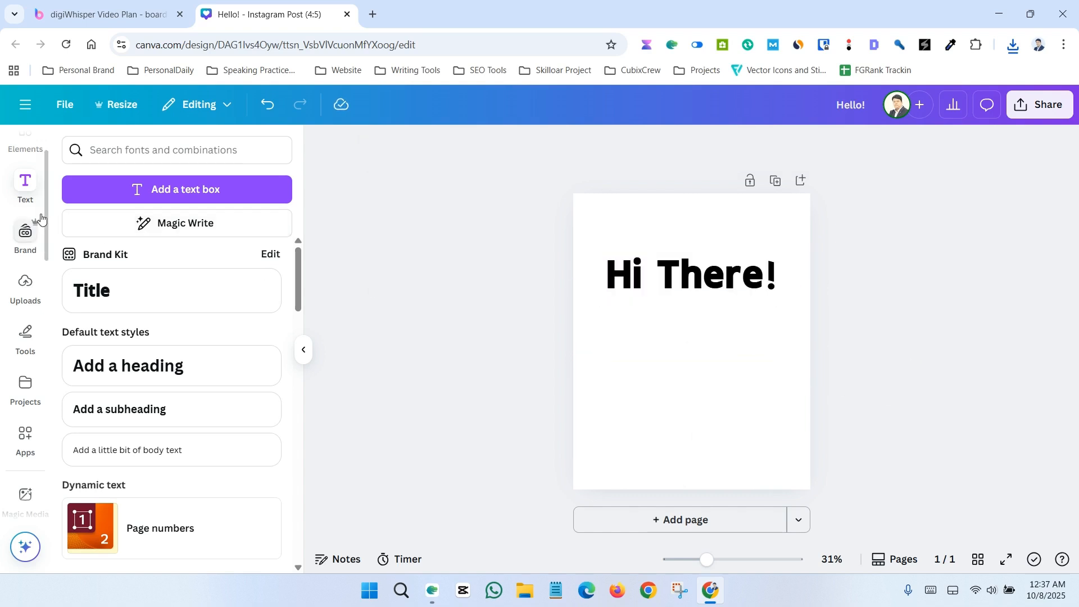
# Add the recommended cat photo with the pink background and enlarge it to fill the page's lower part below the text
pyautogui.scroll(2, 11, 242)
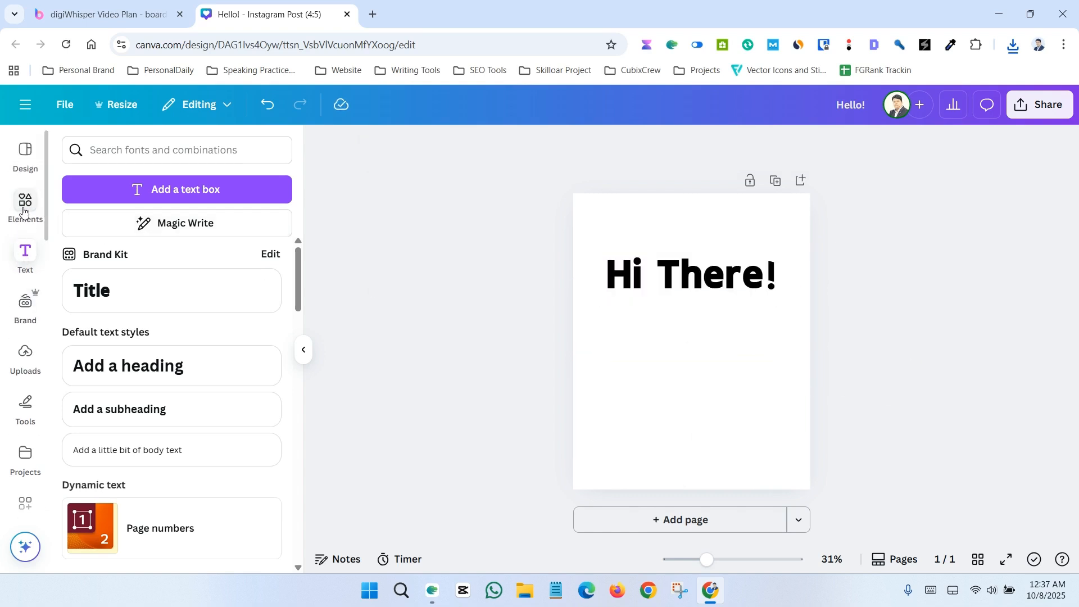
pyautogui.click(23, 212)
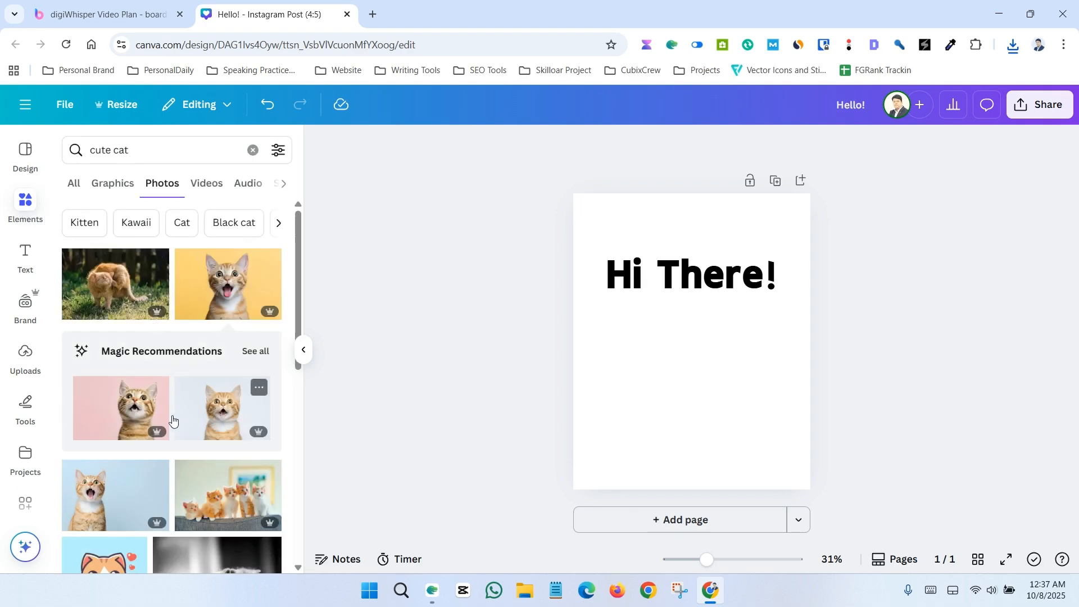
pyautogui.click(136, 421)
pyautogui.moveTo(725, 347); pyautogui.dragTo(764, 433)
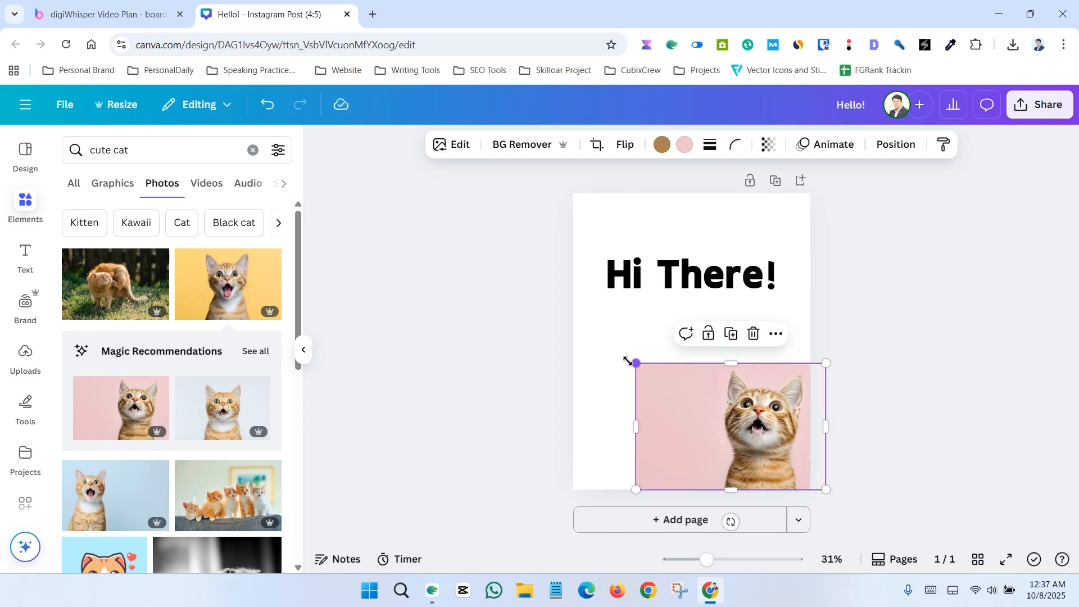
pyautogui.moveTo(628, 361); pyautogui.dragTo(518, 336)
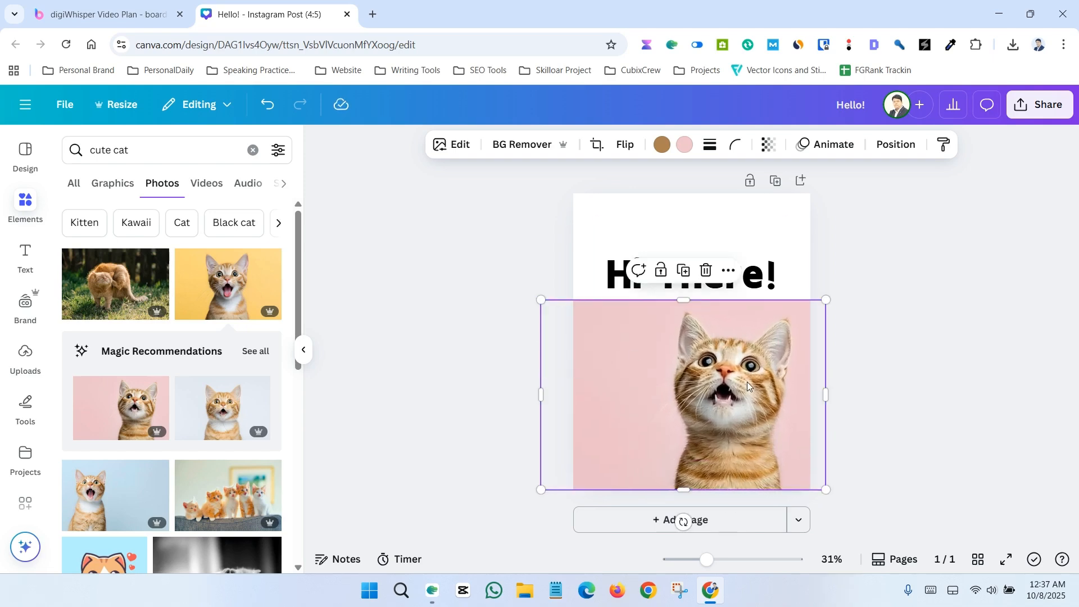
# Remove the cat photo's background and duplicate the page
pyautogui.click(531, 145)
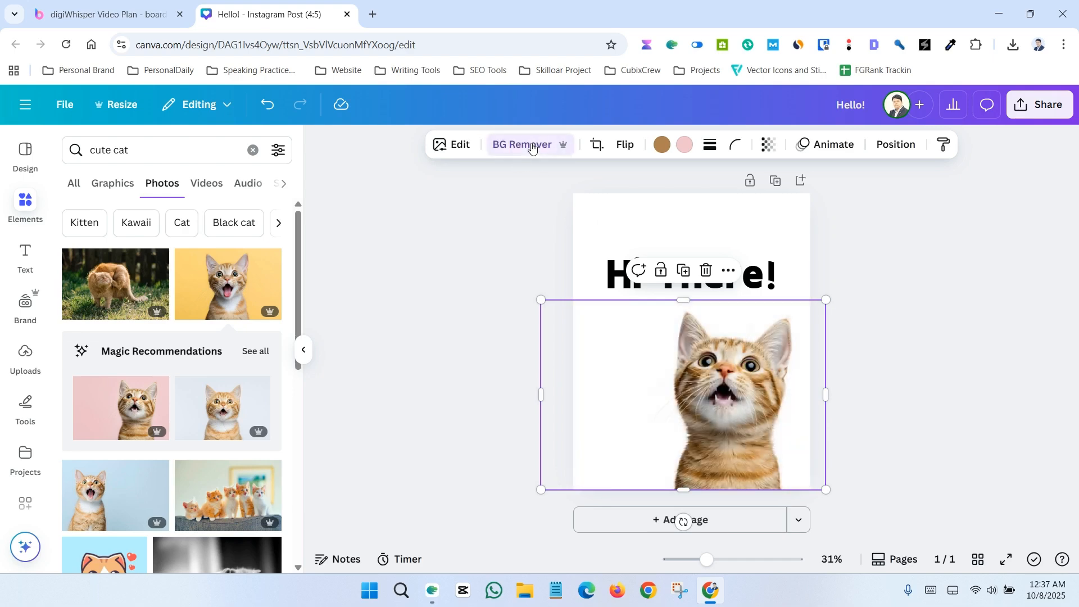
pyautogui.click(933, 347)
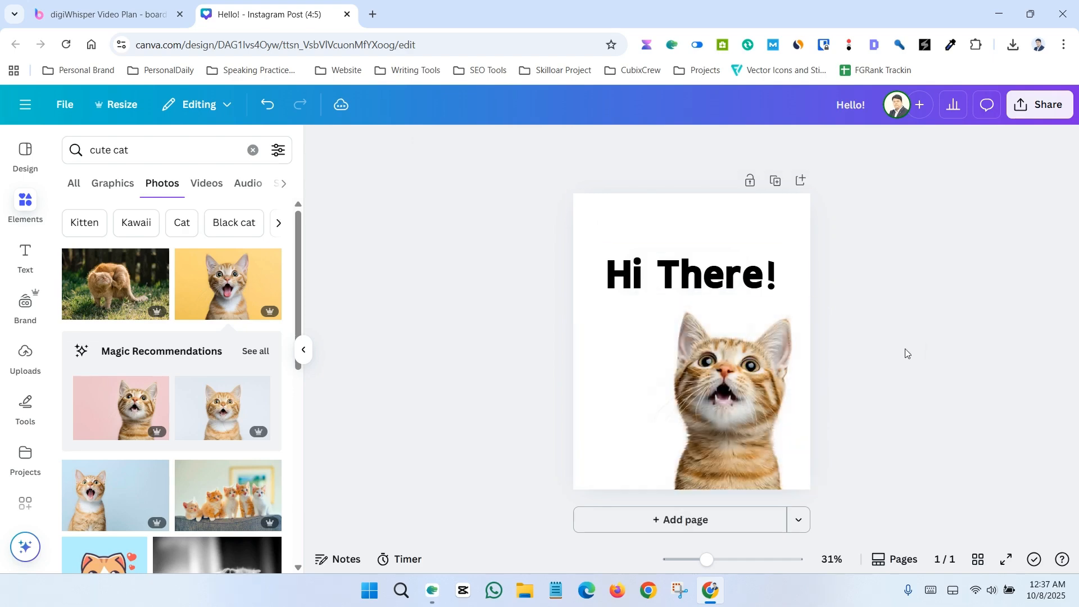
pyautogui.click(690, 226)
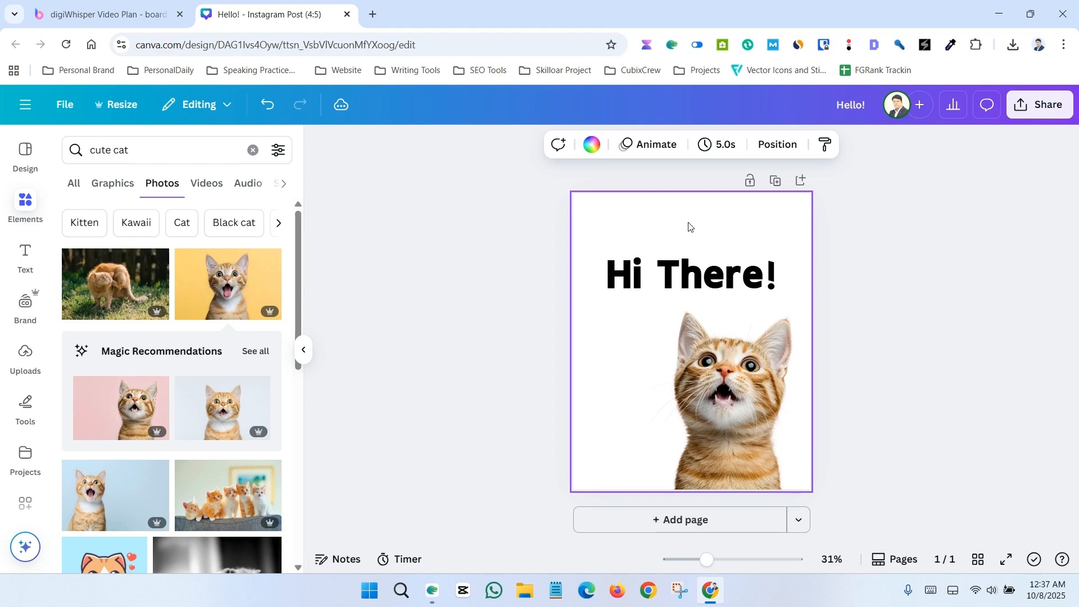
pyautogui.click(775, 181)
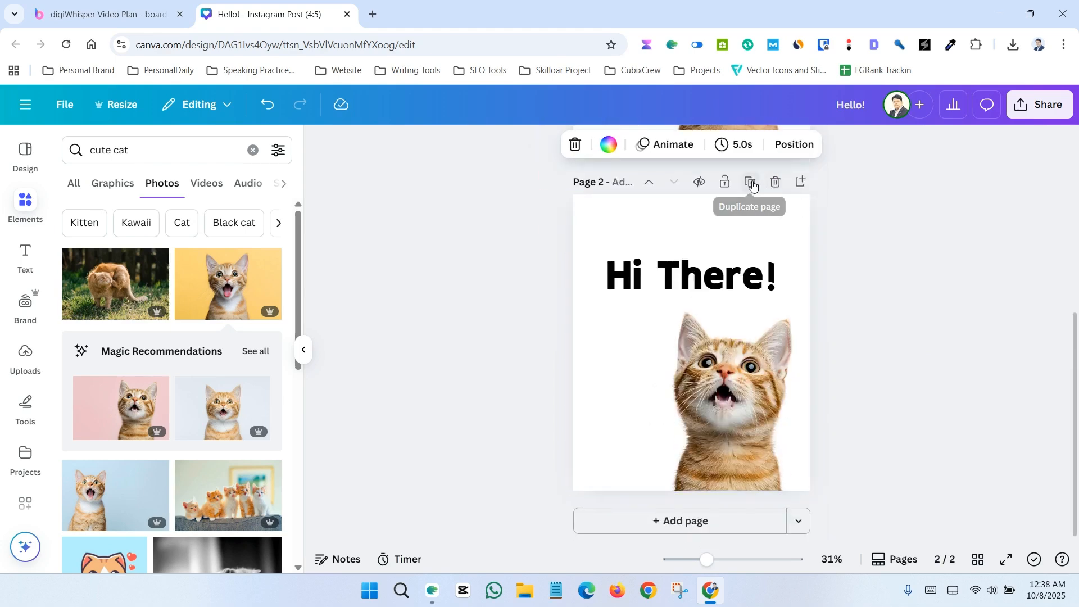
# Duplicate the "Hi There!" cat page two more times to make four identical pages
pyautogui.click(752, 183)
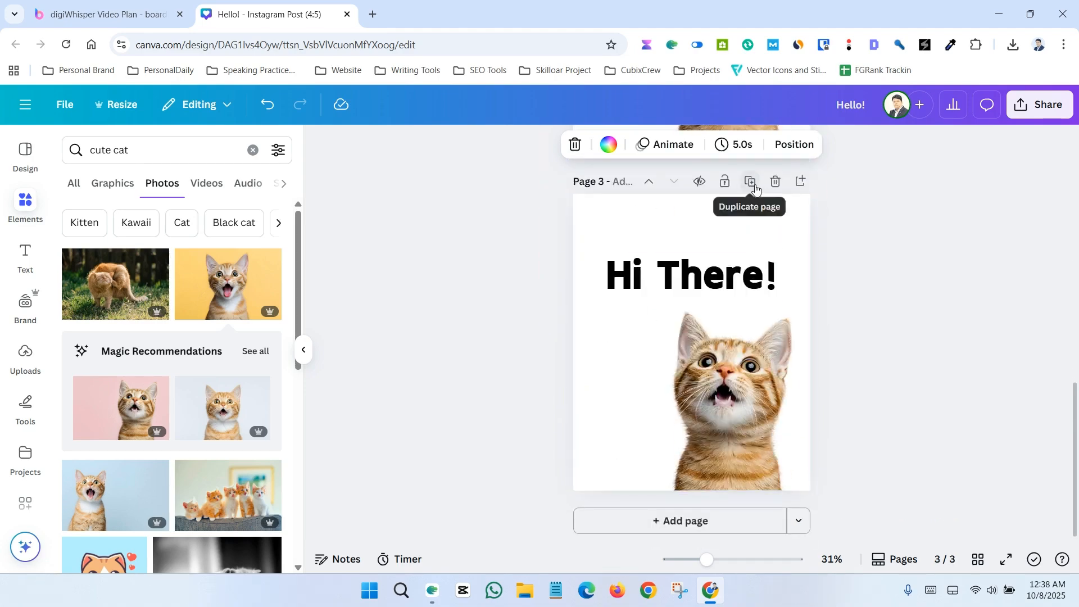
pyautogui.click(752, 184)
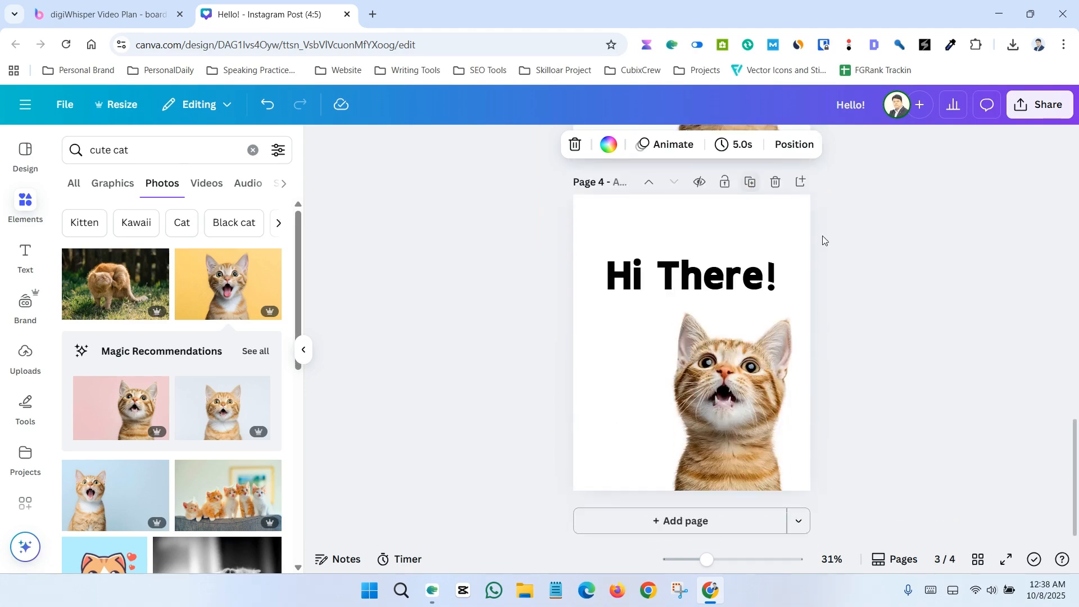
pyautogui.scroll(10, 890, 285)
pyautogui.scroll(6, 890, 284)
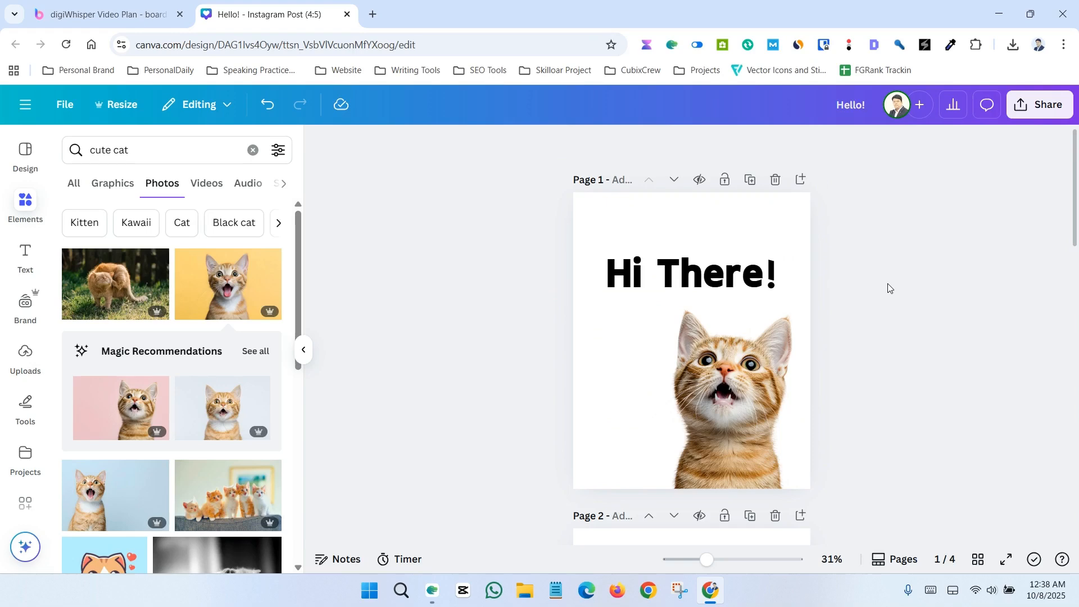
pyautogui.scroll(-6, 889, 283)
pyautogui.scroll(6, 710, 266)
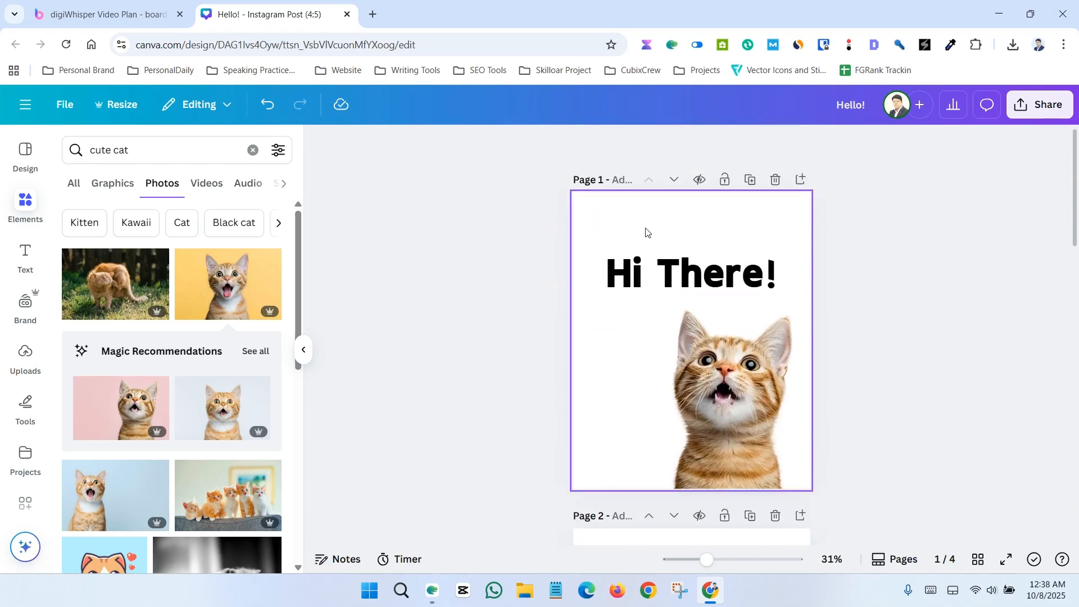
# Set the background colour of page 2 to black from the default solid colours
pyautogui.scroll(-6, 650, 231)
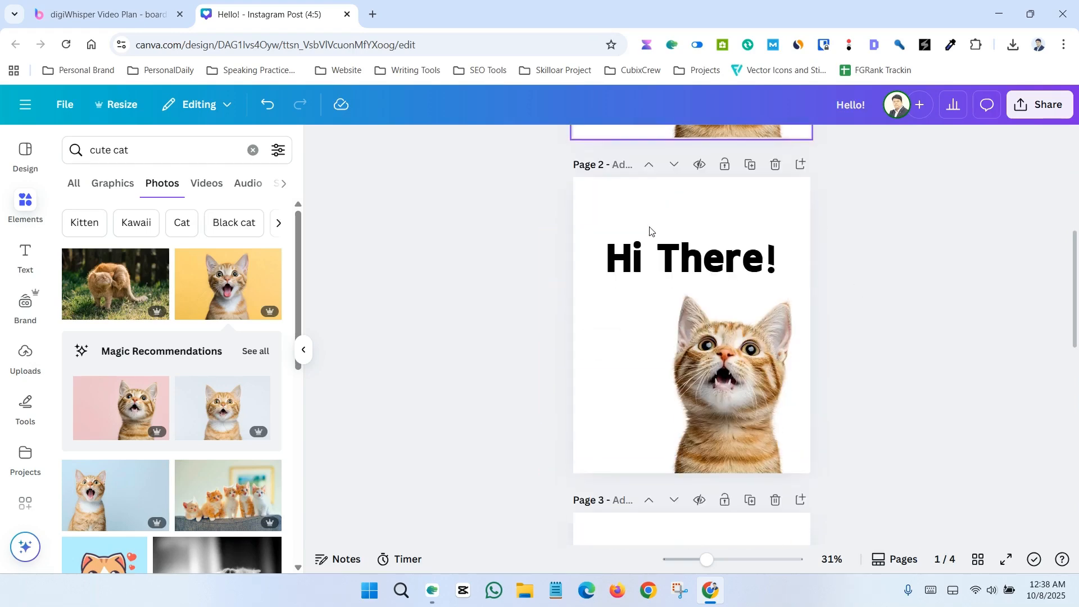
pyautogui.click(614, 216)
pyautogui.click(592, 144)
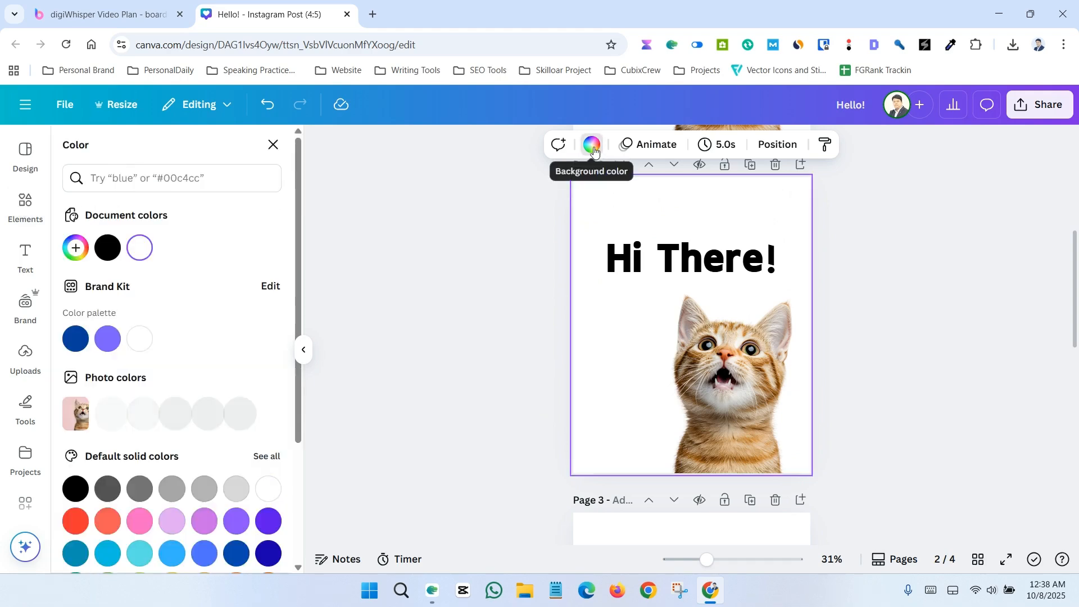
pyautogui.scroll(-3, 167, 353)
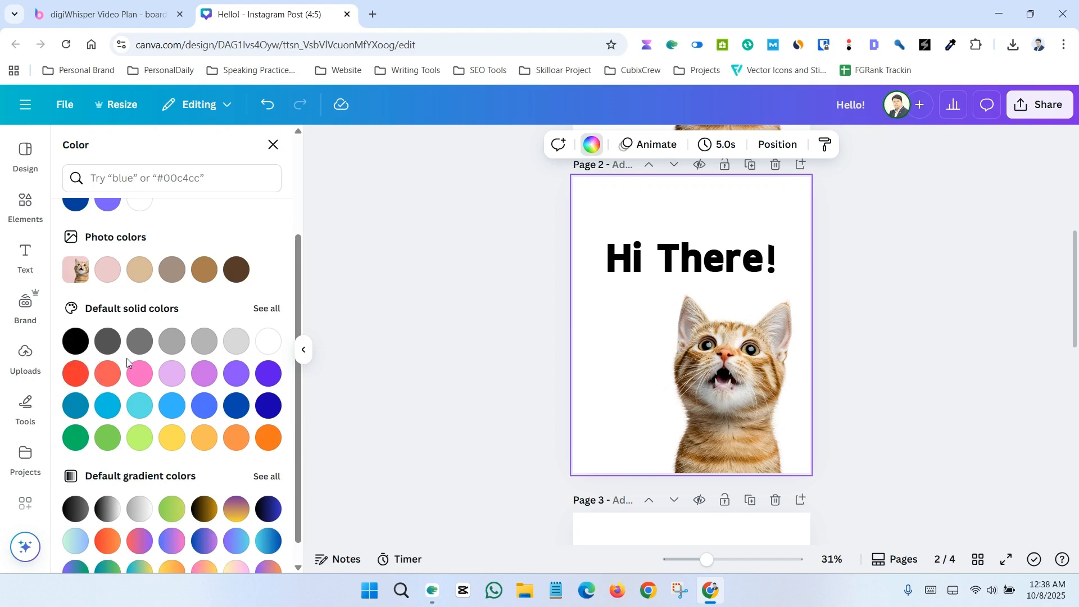
pyautogui.scroll(2, 133, 359)
pyautogui.scroll(-2, 134, 361)
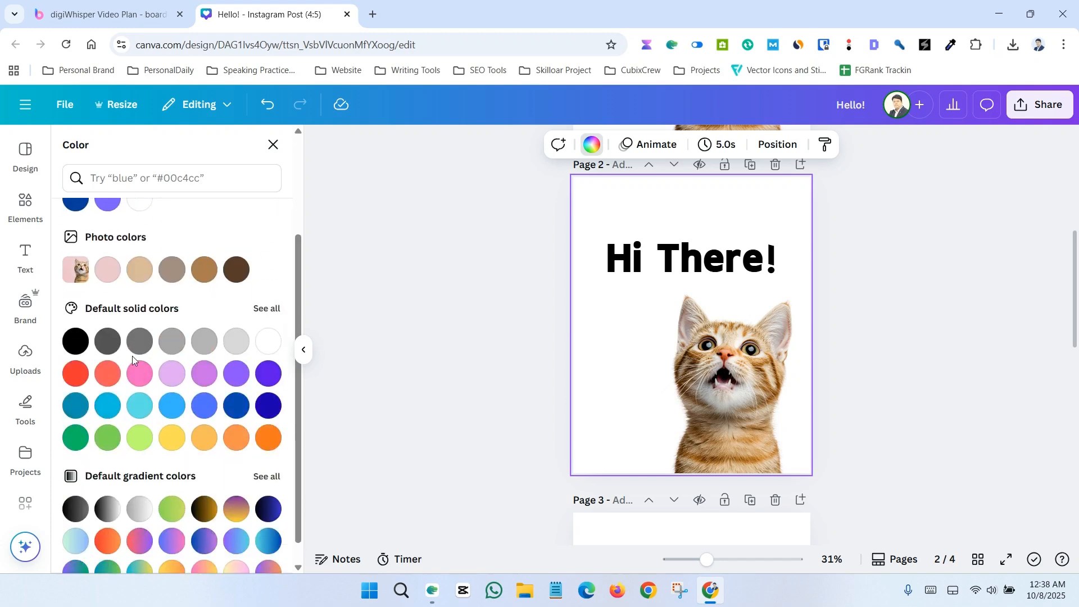
pyautogui.click(79, 354)
# Change the "Hi There!" text on page 2 to white
pyautogui.click(703, 283)
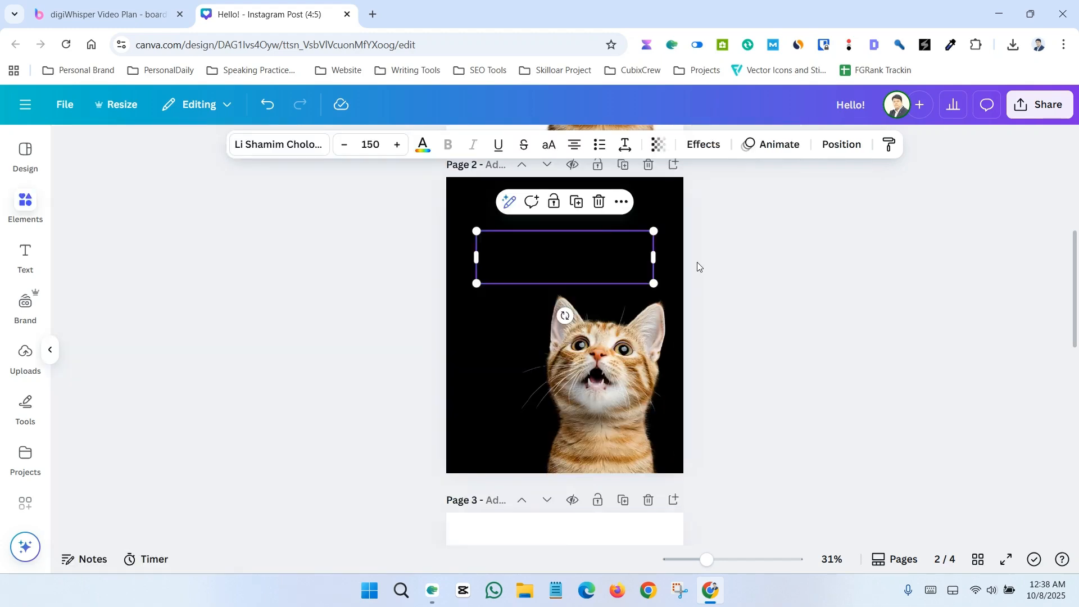
pyautogui.click(550, 145)
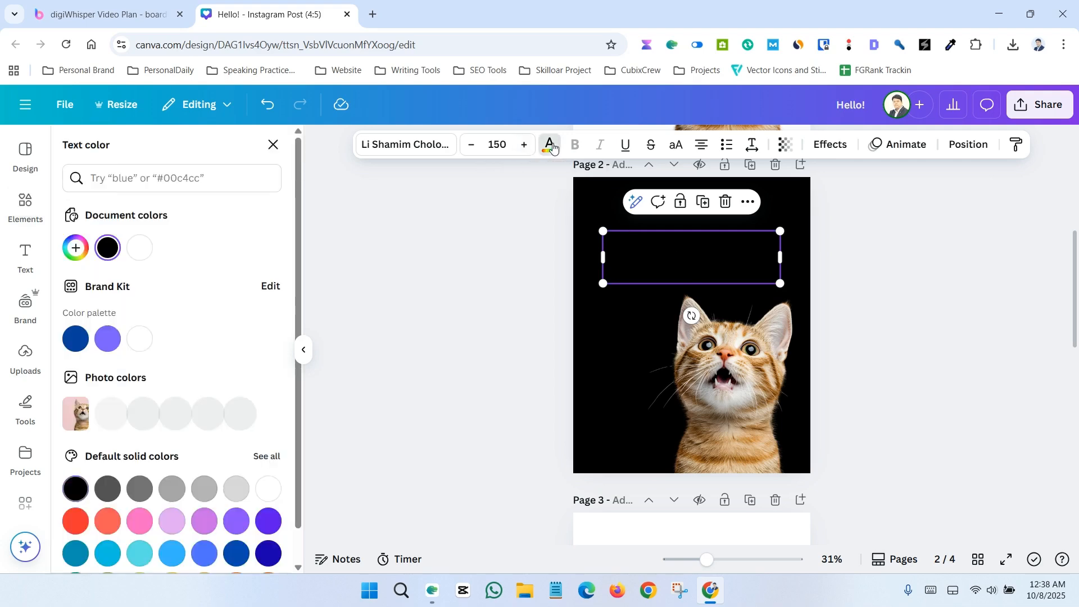
pyautogui.click(149, 247)
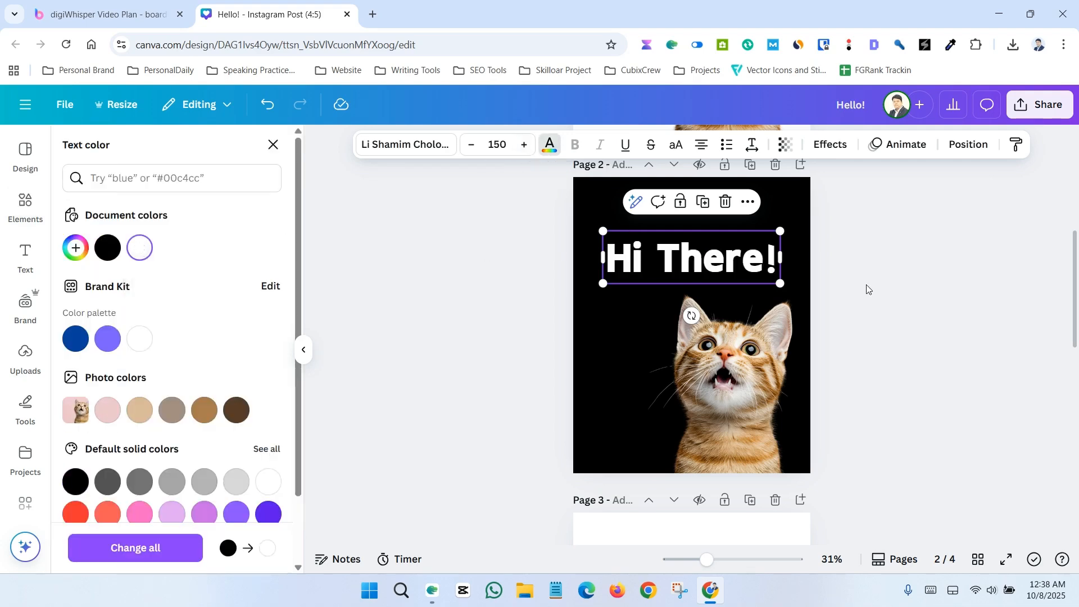
pyautogui.click(904, 289)
pyautogui.click(898, 358)
# Add a new custom solid yellow, #FFF500, as the background colour of page 3
pyautogui.scroll(-5, 877, 352)
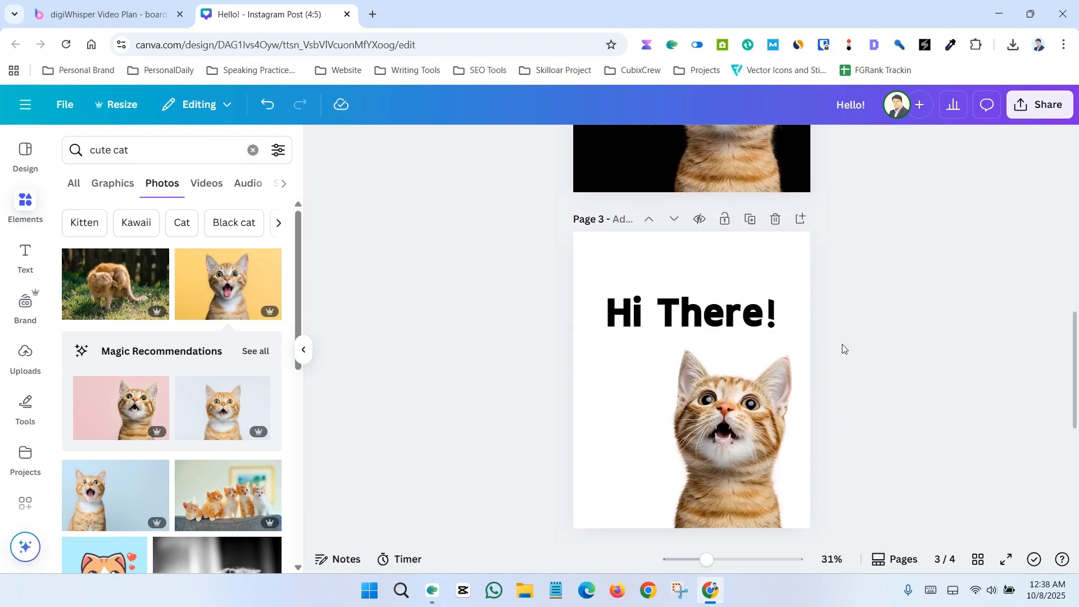
pyautogui.click(626, 253)
pyautogui.click(592, 145)
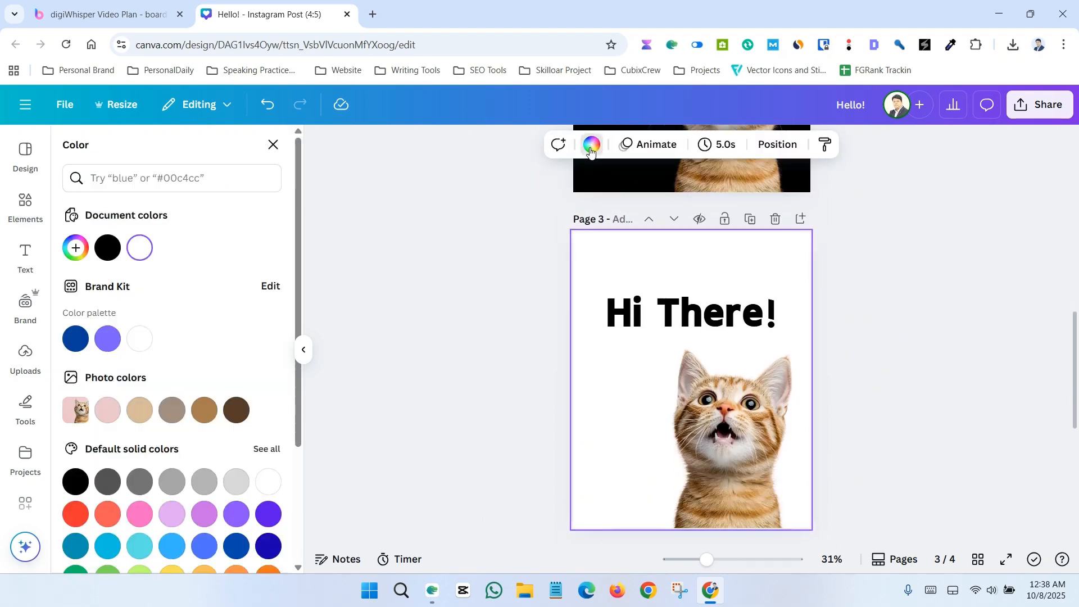
pyautogui.click(80, 260)
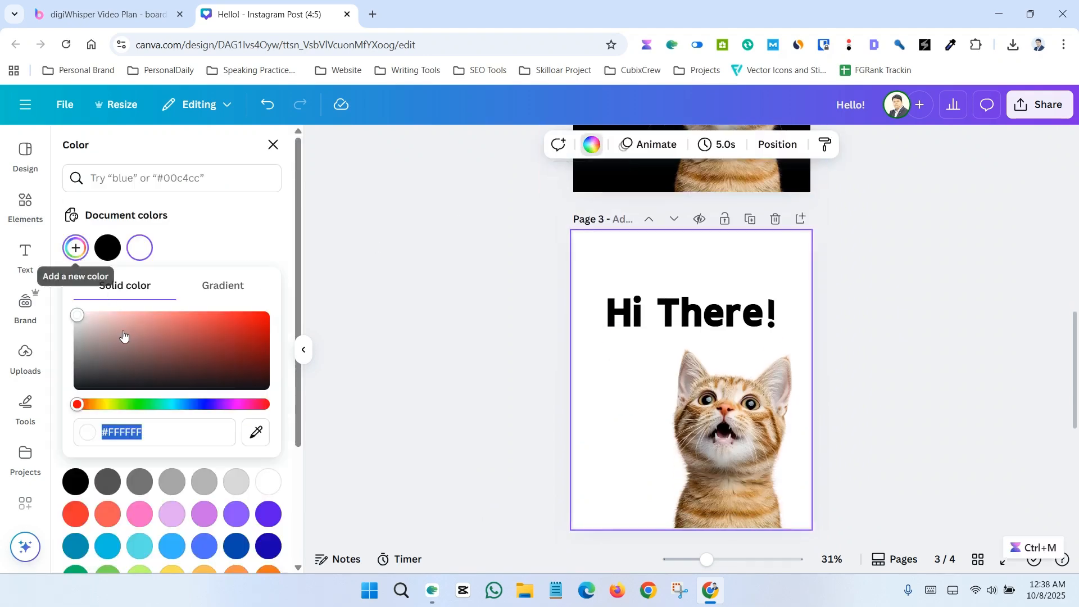
pyautogui.moveTo(97, 404); pyautogui.dragTo(108, 405)
pyautogui.moveTo(180, 345); pyautogui.dragTo(277, 305)
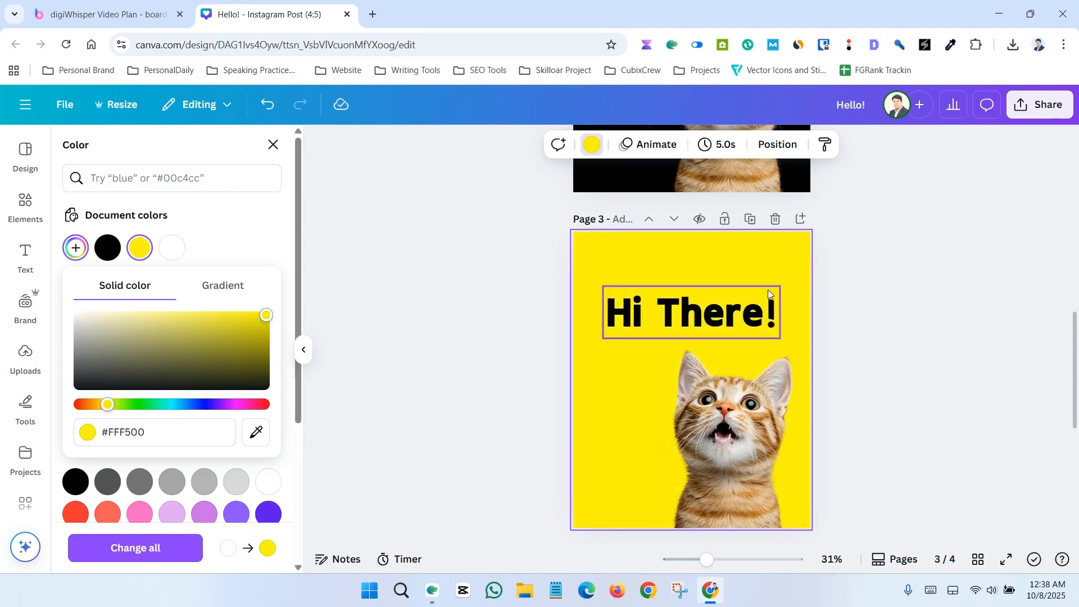
pyautogui.click(862, 296)
# Set the background of page 4 to the bright red from the default solid colours
pyautogui.scroll(-5, 866, 315)
pyautogui.click(610, 325)
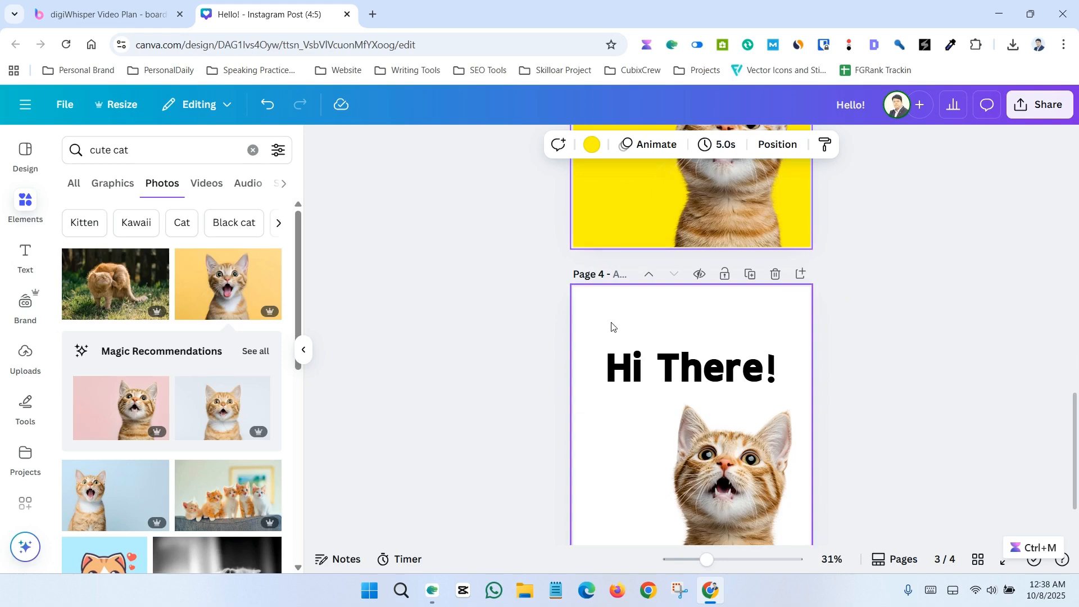
pyautogui.click(592, 145)
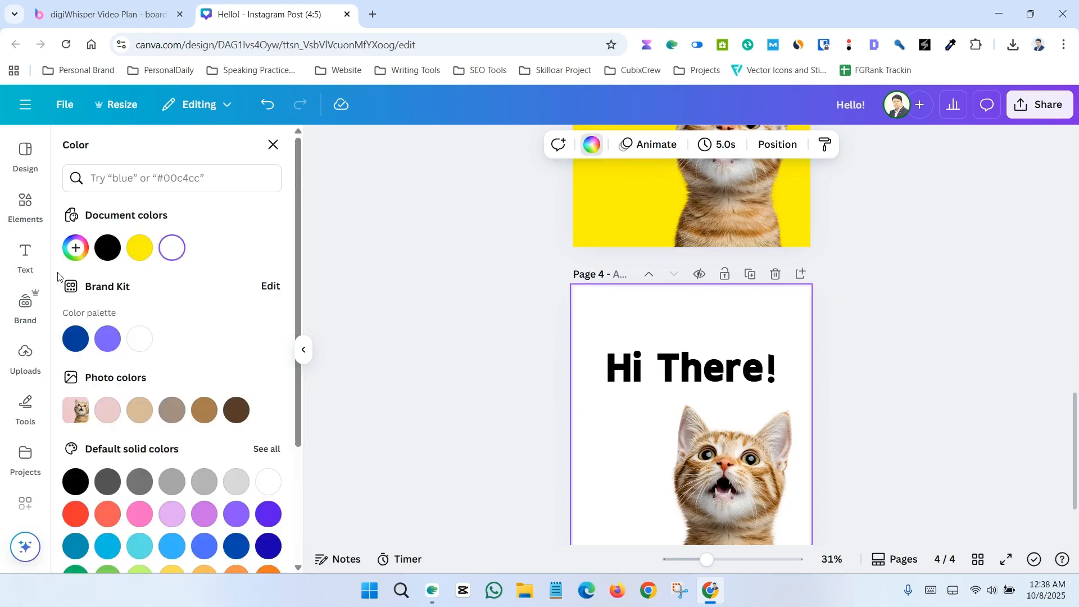
pyautogui.click(75, 514)
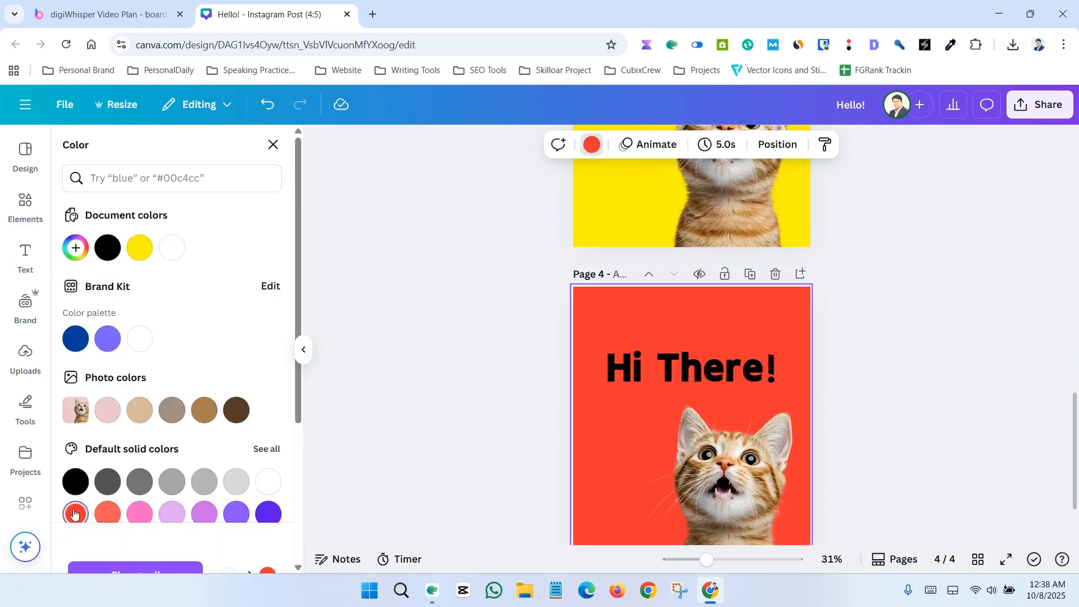
pyautogui.click(942, 434)
# Set the page timing to 0.5 seconds on page 1 and apply it to all four pages
pyautogui.scroll(12, 942, 434)
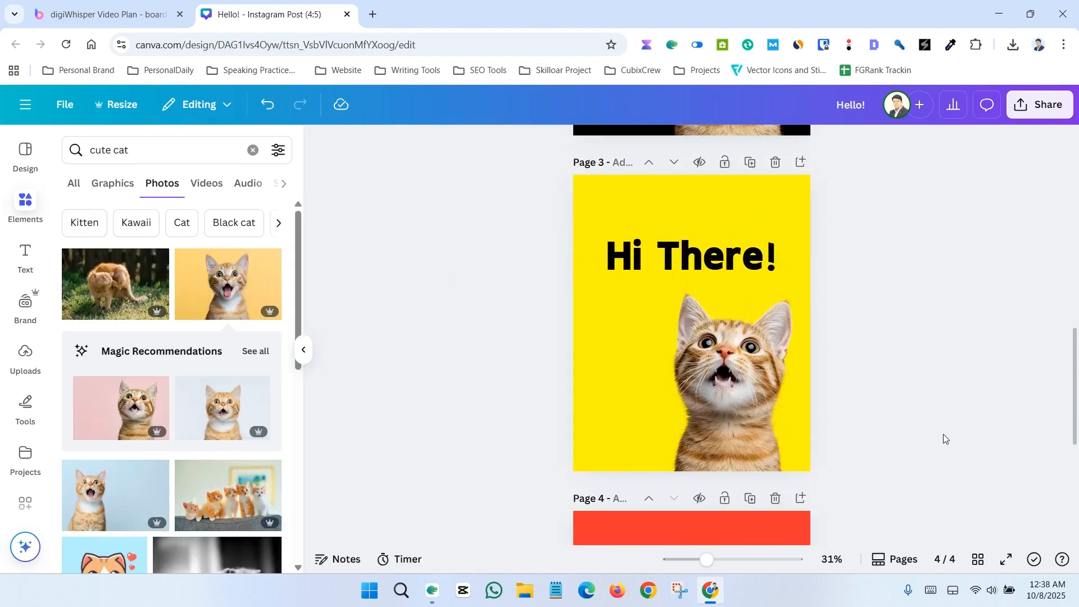
pyautogui.scroll(1, 938, 439)
pyautogui.scroll(-12, 939, 439)
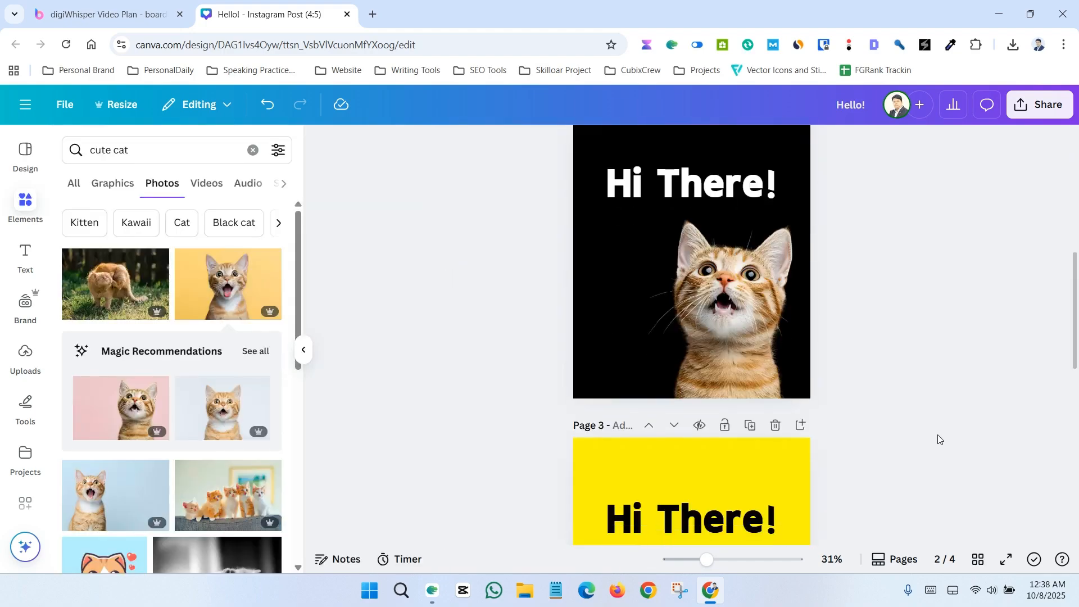
pyautogui.scroll(12, 939, 440)
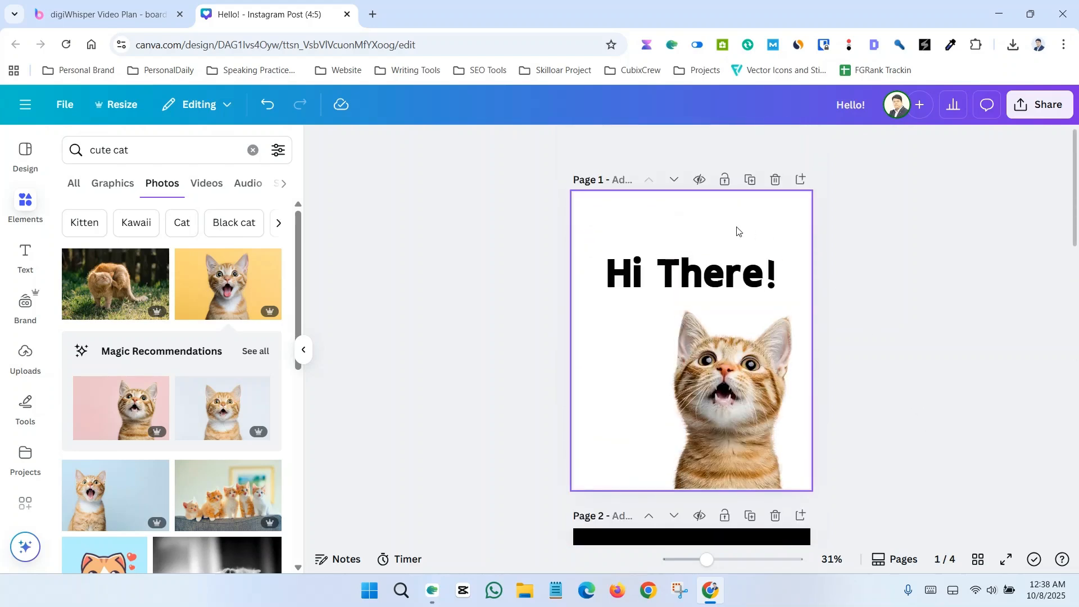
pyautogui.click(738, 230)
pyautogui.click(724, 148)
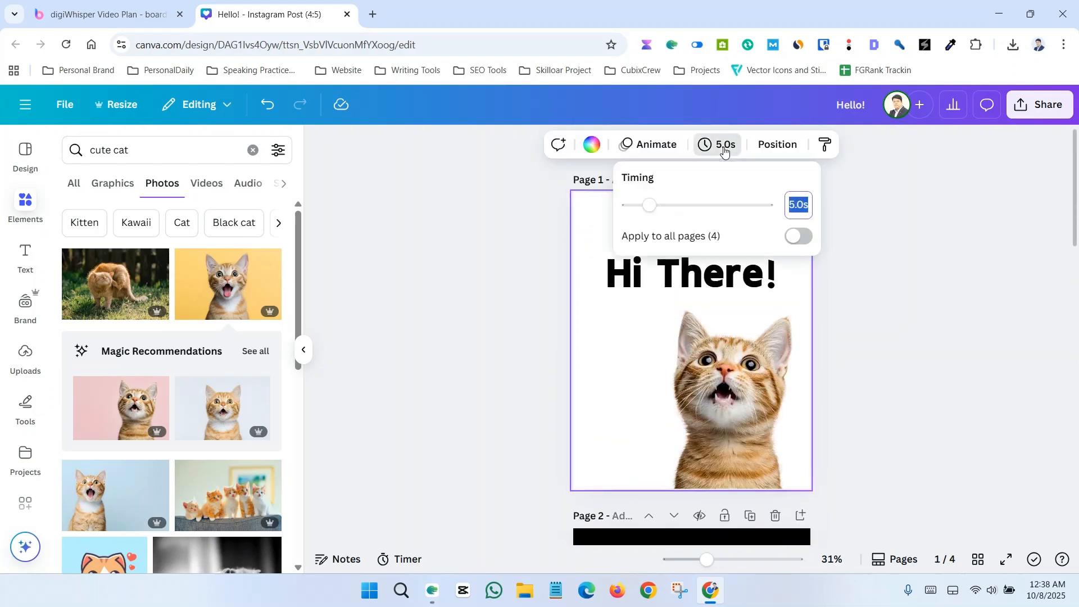
pyautogui.click(798, 208)
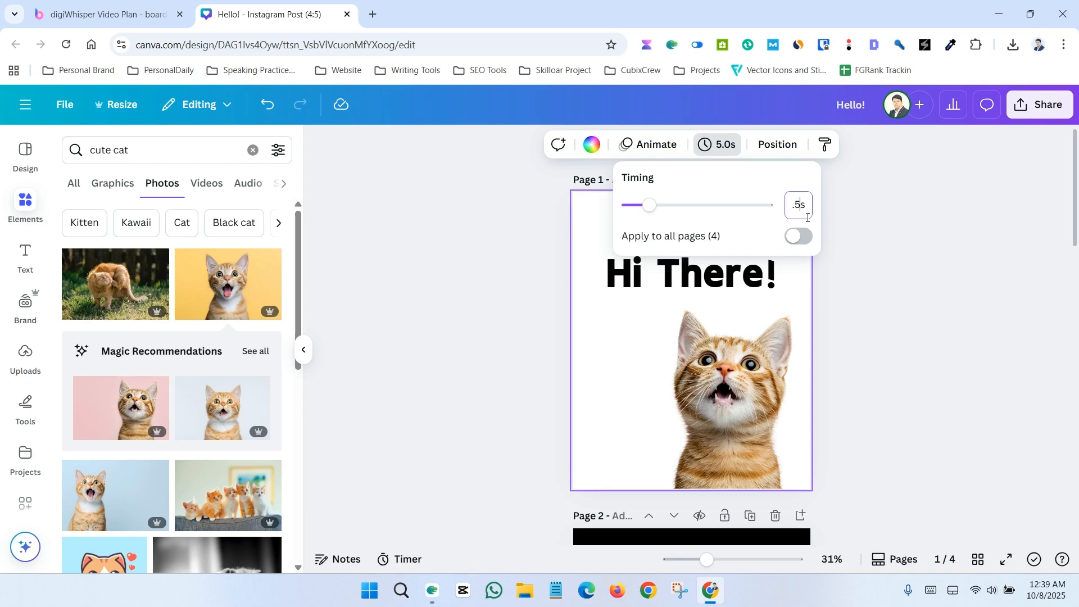
pyautogui.click(790, 241)
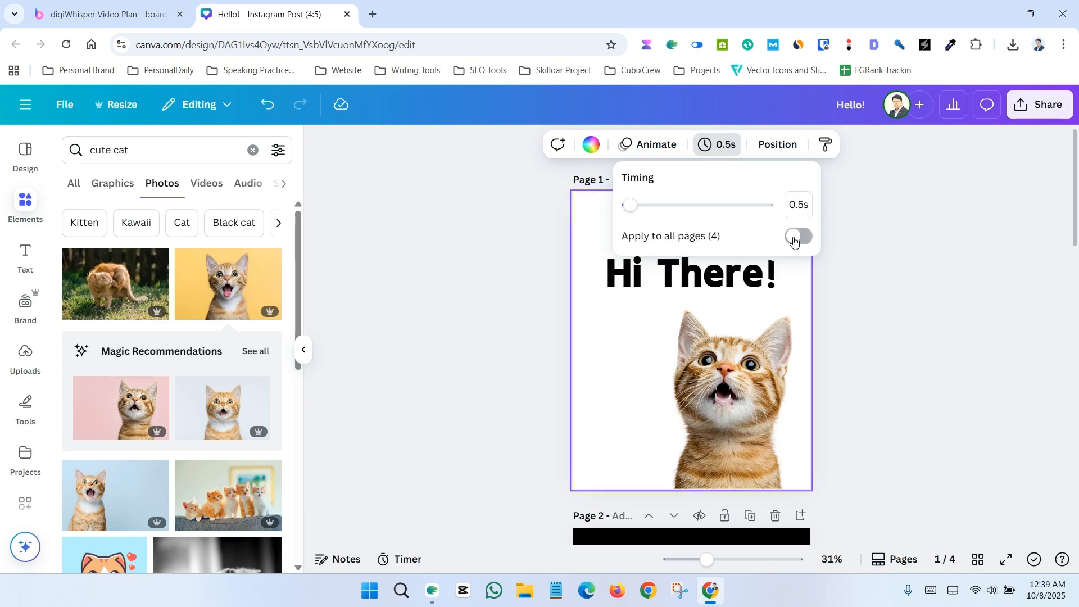
pyautogui.click(881, 259)
pyautogui.click(900, 329)
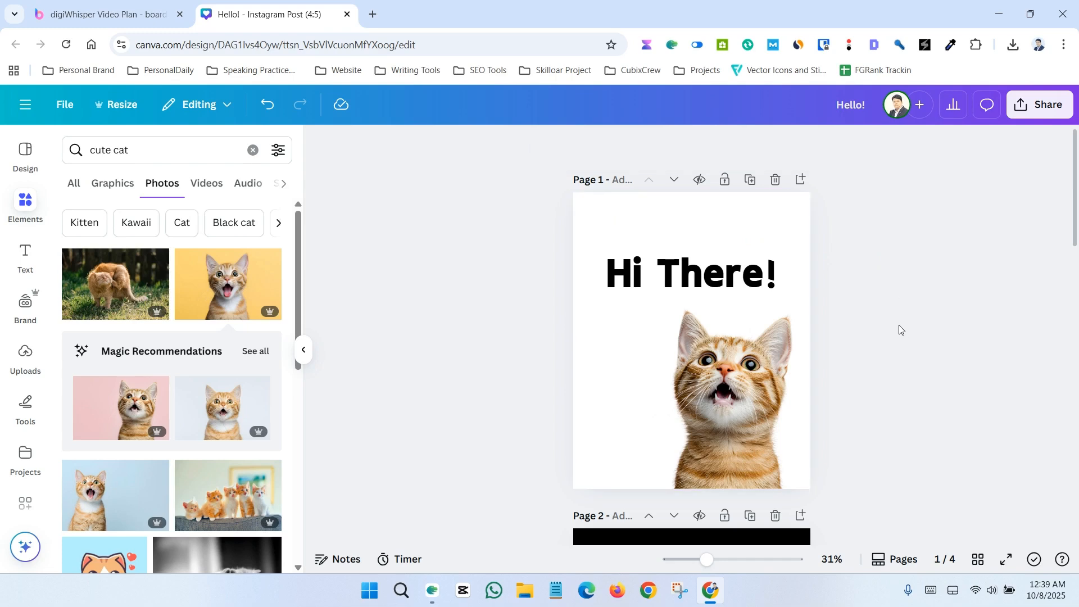
# Open the design's download settings and choose GIF as the file type
pyautogui.click(1040, 105)
pyautogui.click(824, 396)
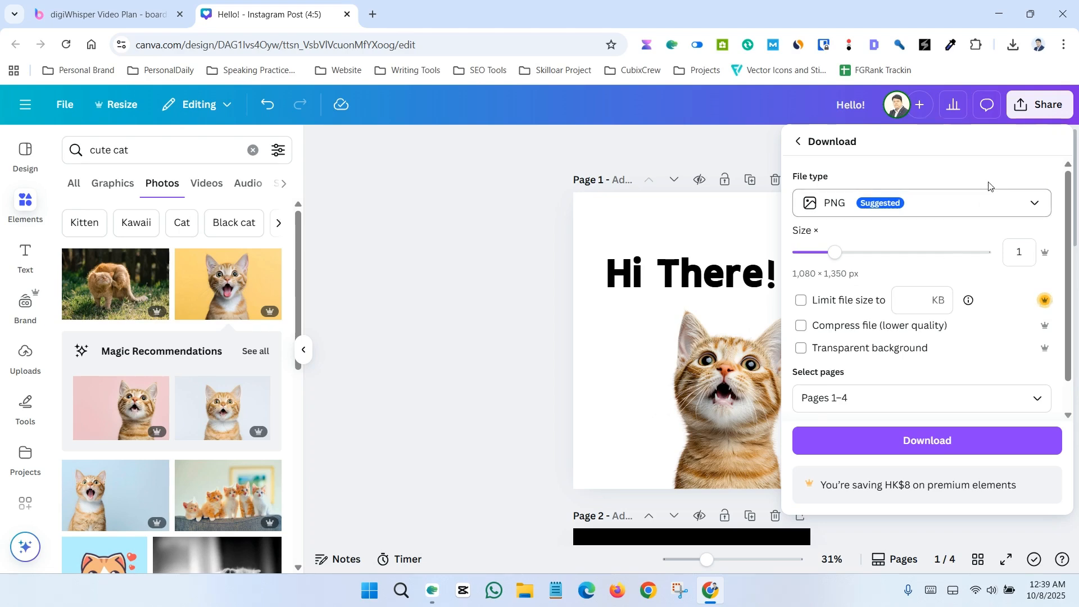
pyautogui.click(1020, 206)
pyautogui.click(865, 500)
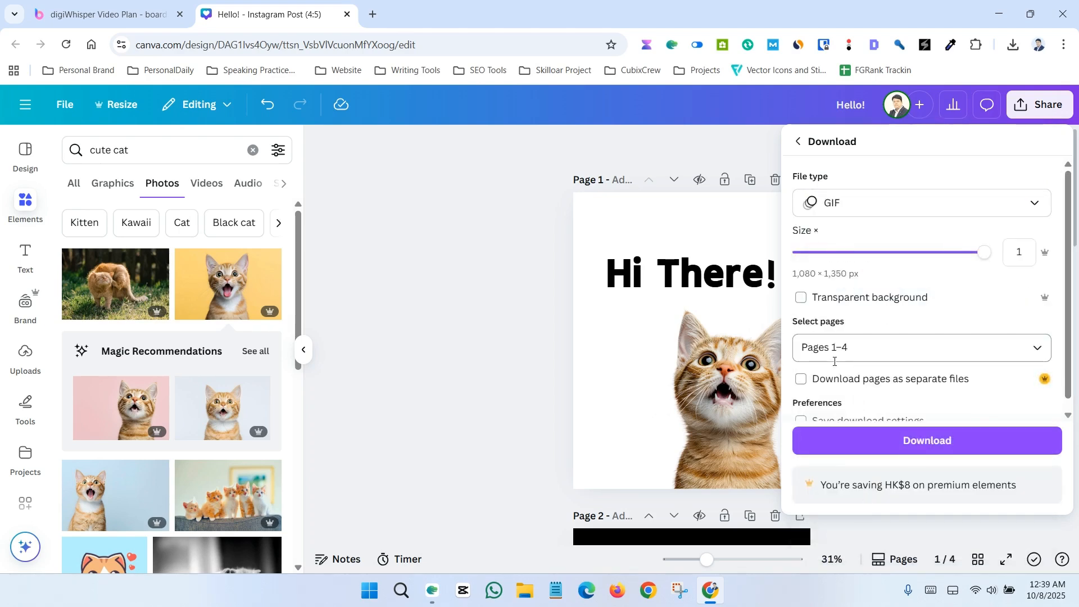
pyautogui.scroll(-1, 898, 355)
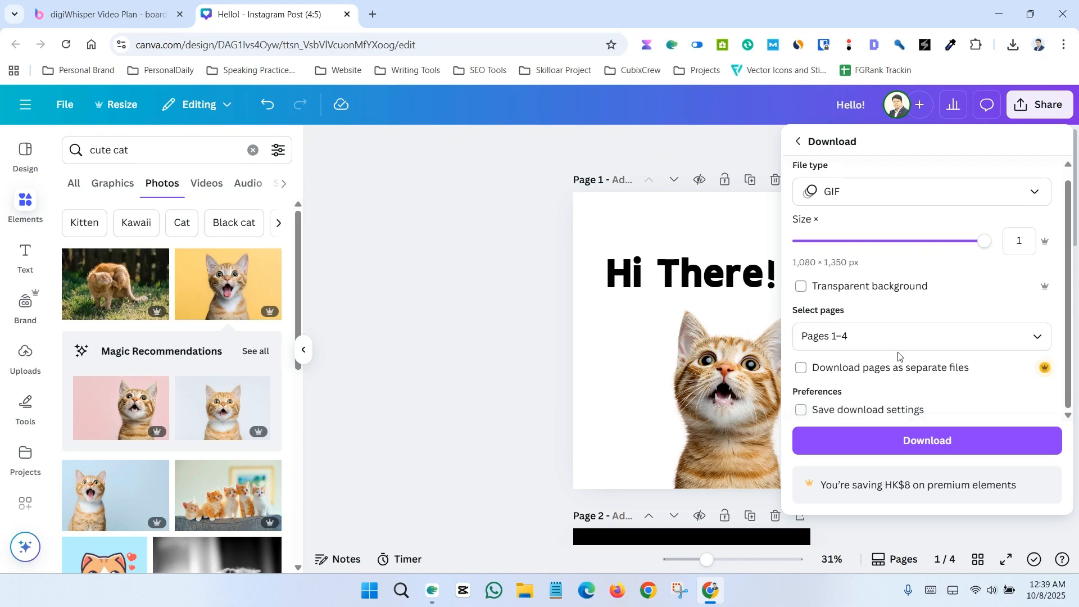
# Select all four pages for the GIF export and confirm the page selection
pyautogui.click(1033, 340)
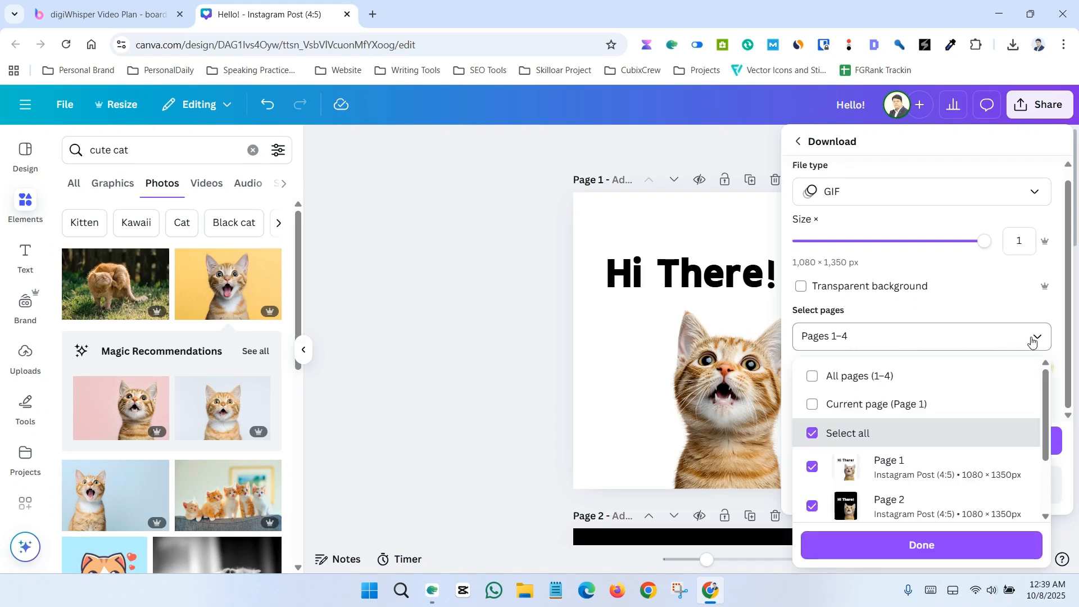
pyautogui.click(812, 378)
pyautogui.scroll(-2, 957, 494)
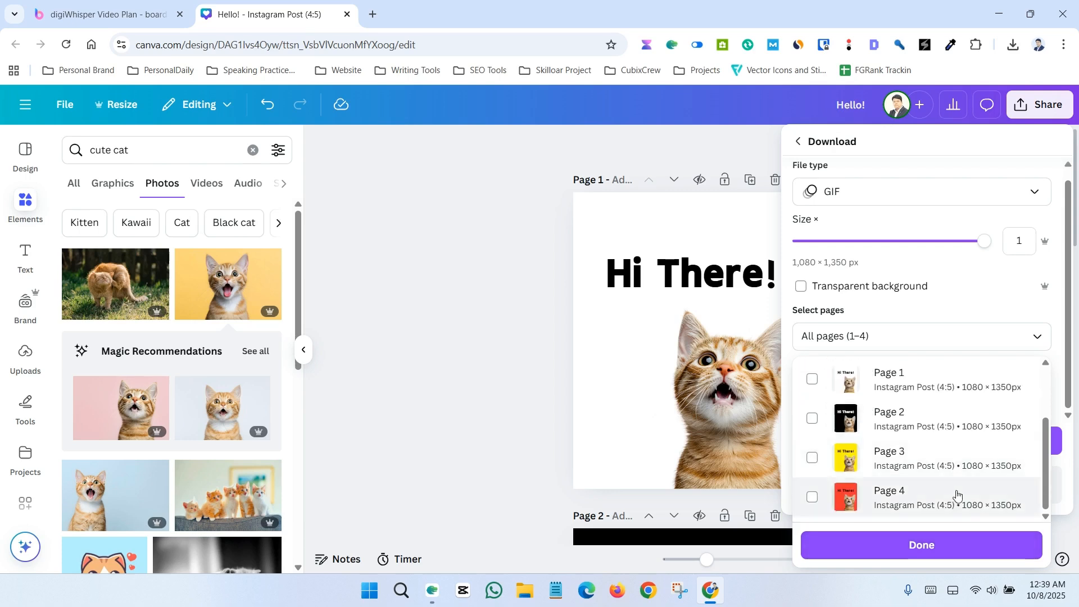
pyautogui.scroll(3, 826, 405)
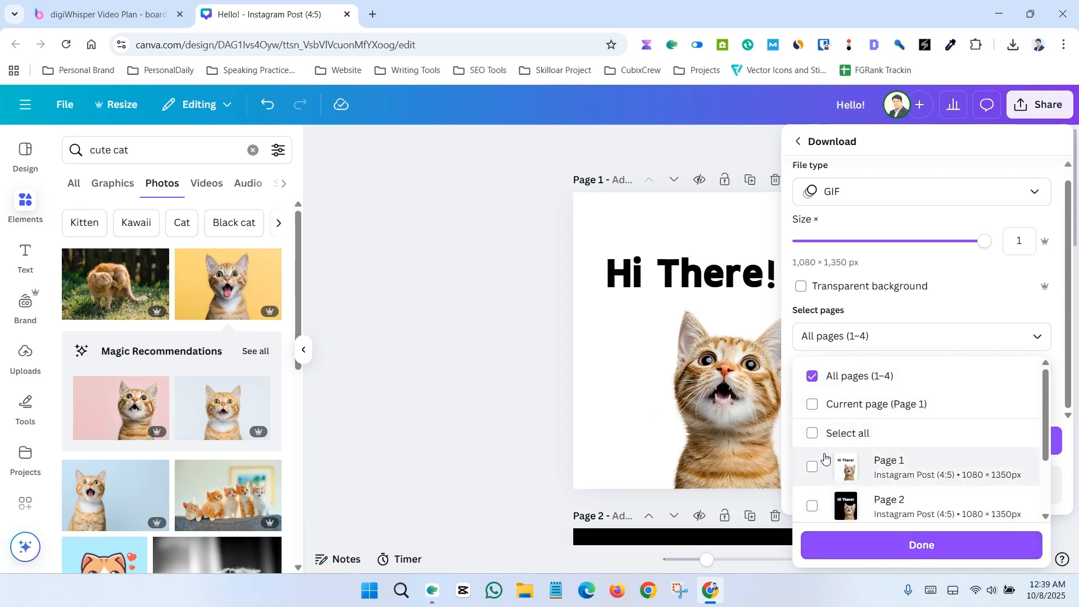
pyautogui.click(818, 434)
pyautogui.scroll(-2, 896, 413)
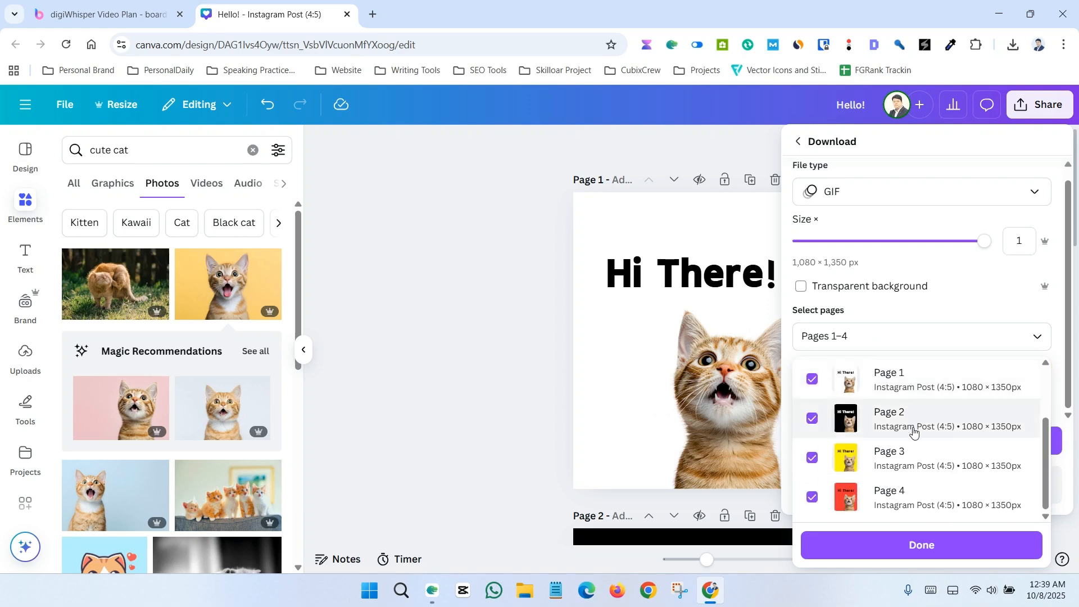
pyautogui.click(925, 545)
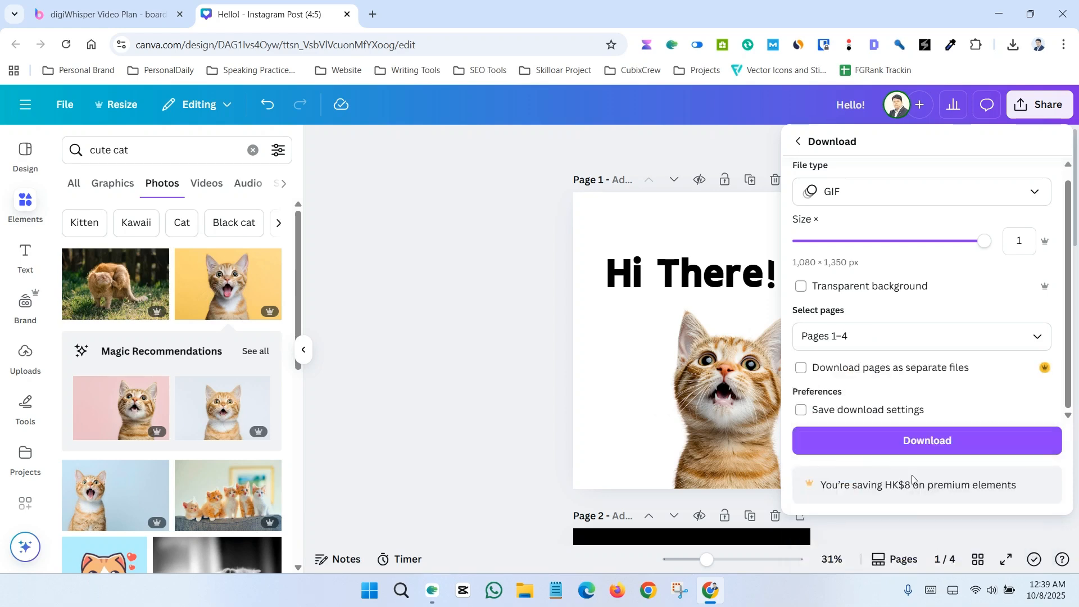
# Download the four-page GIF and open the downloaded file "Hello! (1).gif"
pyautogui.click(933, 441)
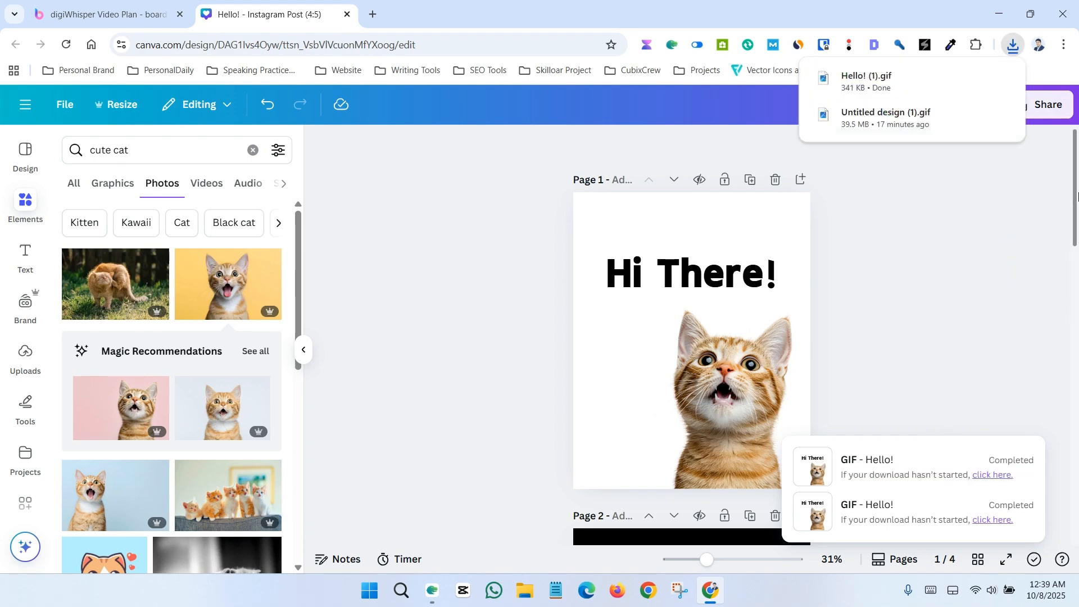
pyautogui.click(897, 92)
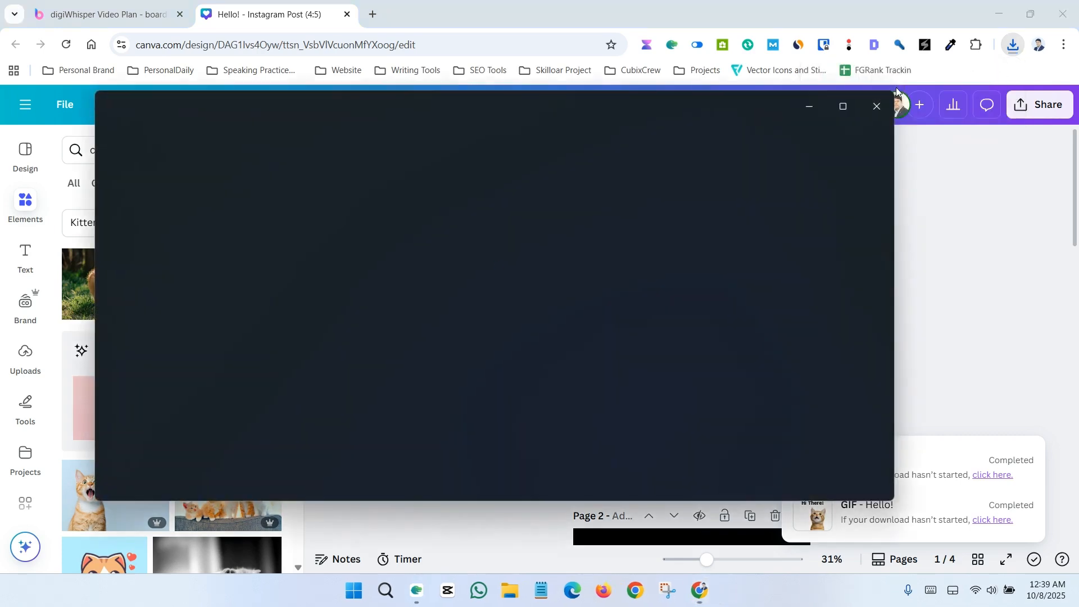
# Close the exported GIF's viewer window and leave the "Hello!" design for the Canva home page
pyautogui.moveTo(848, 109)
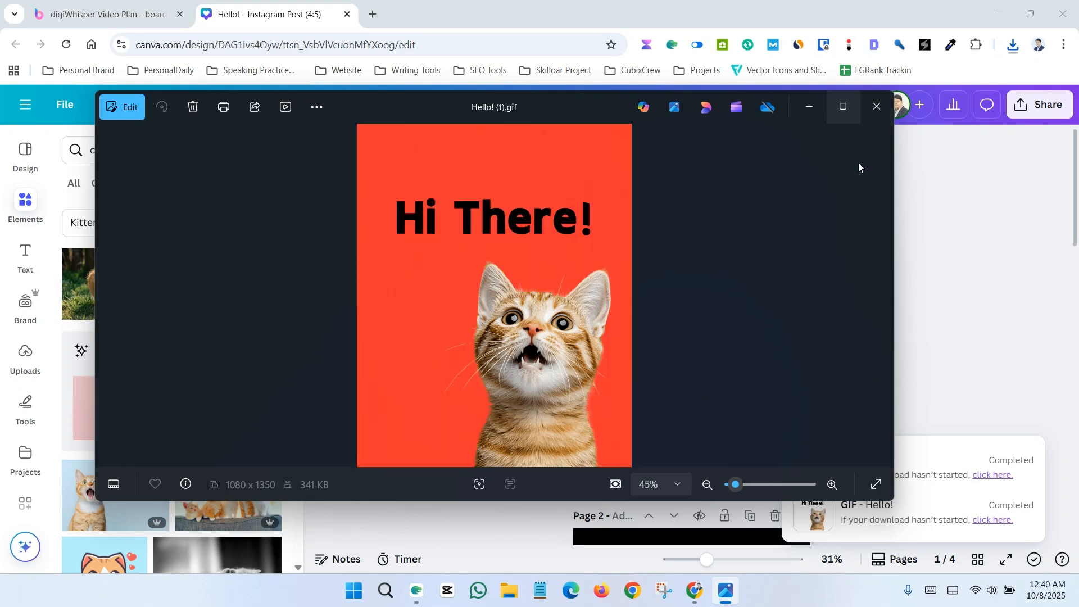
pyautogui.click(878, 105)
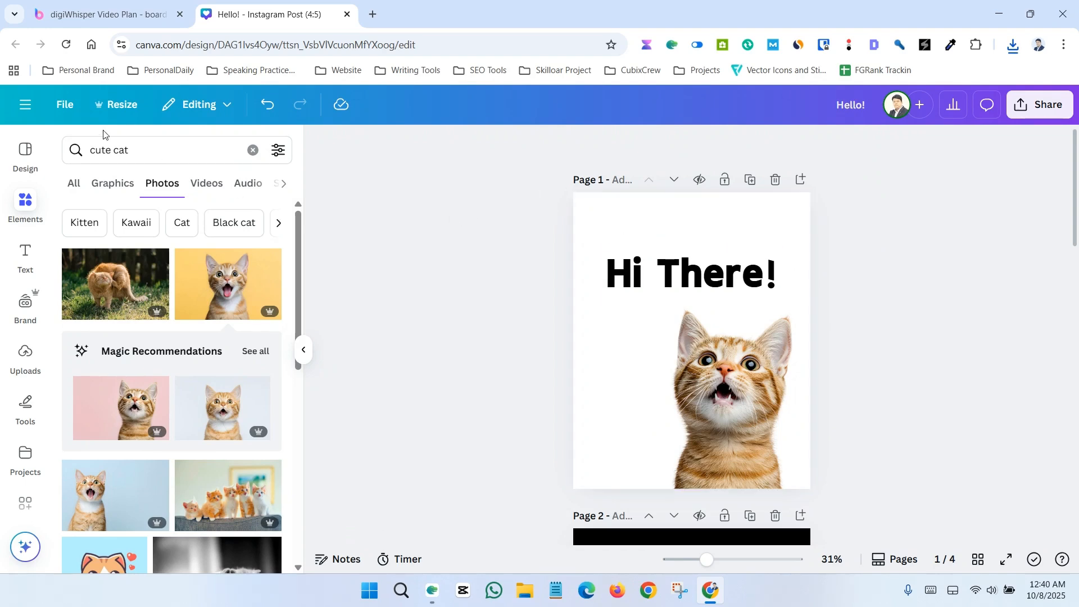
pyautogui.click(24, 105)
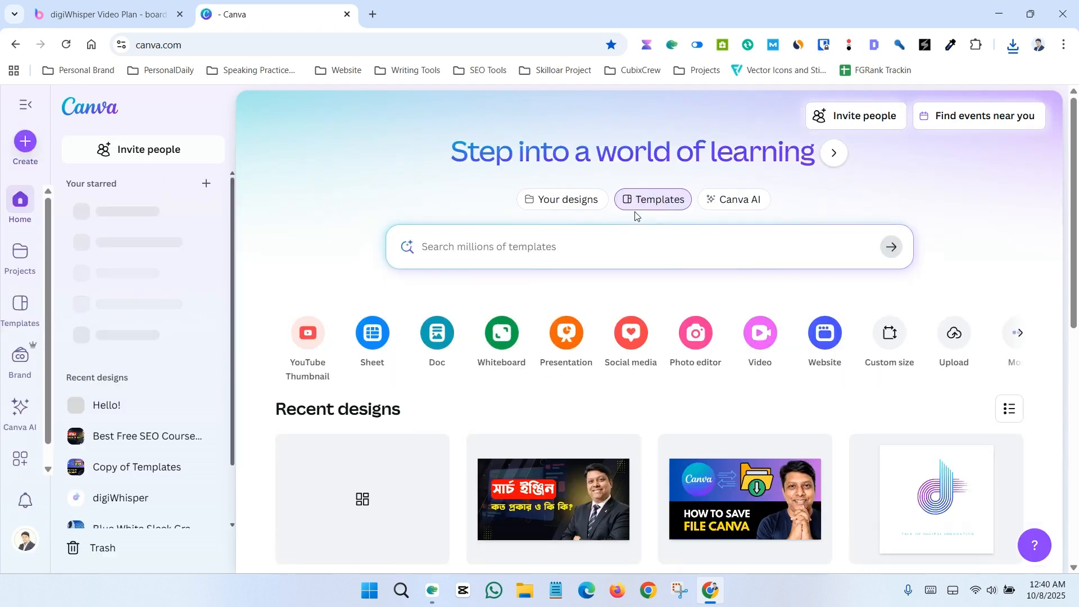
# Search the Canva templates for "video"
pyautogui.click(654, 205)
pyautogui.click(520, 262)
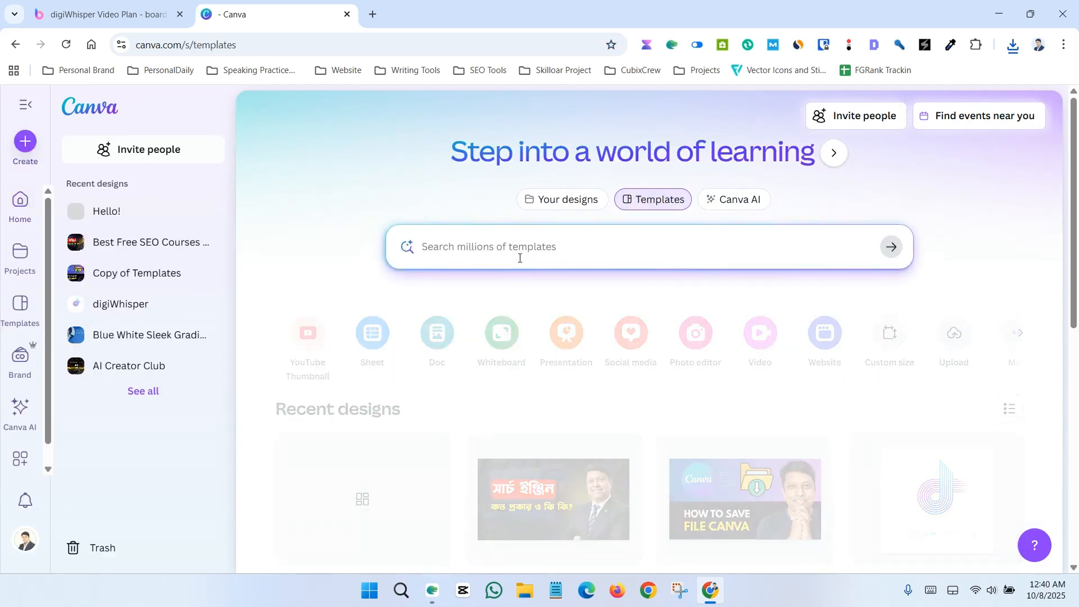
pyautogui.write('video')
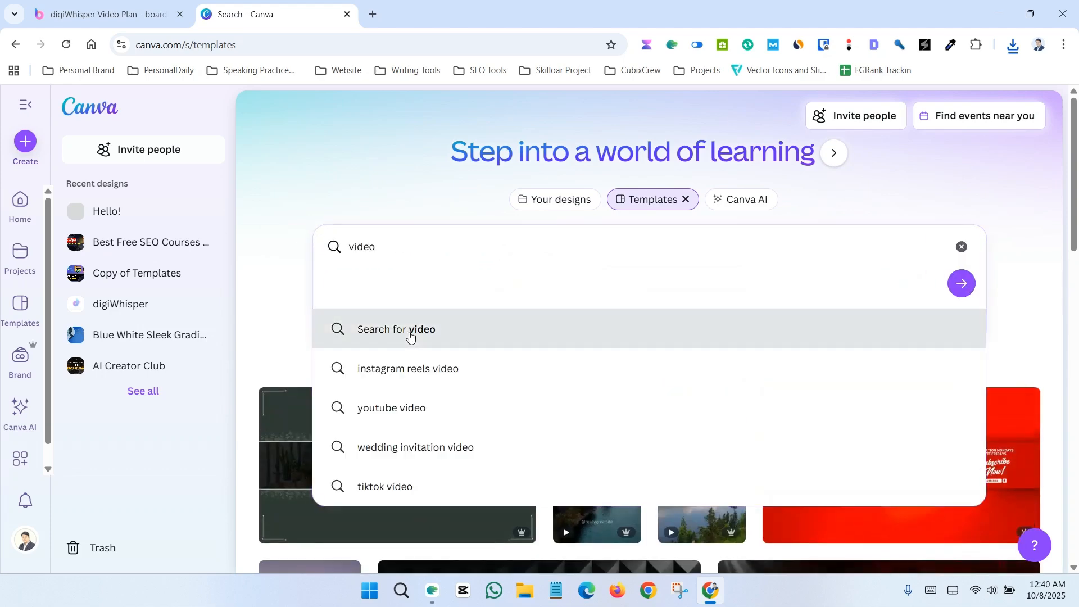
pyautogui.click(409, 332)
# Create a blank Video (Landscape) design from the template search results
pyautogui.scroll(-1, 493, 303)
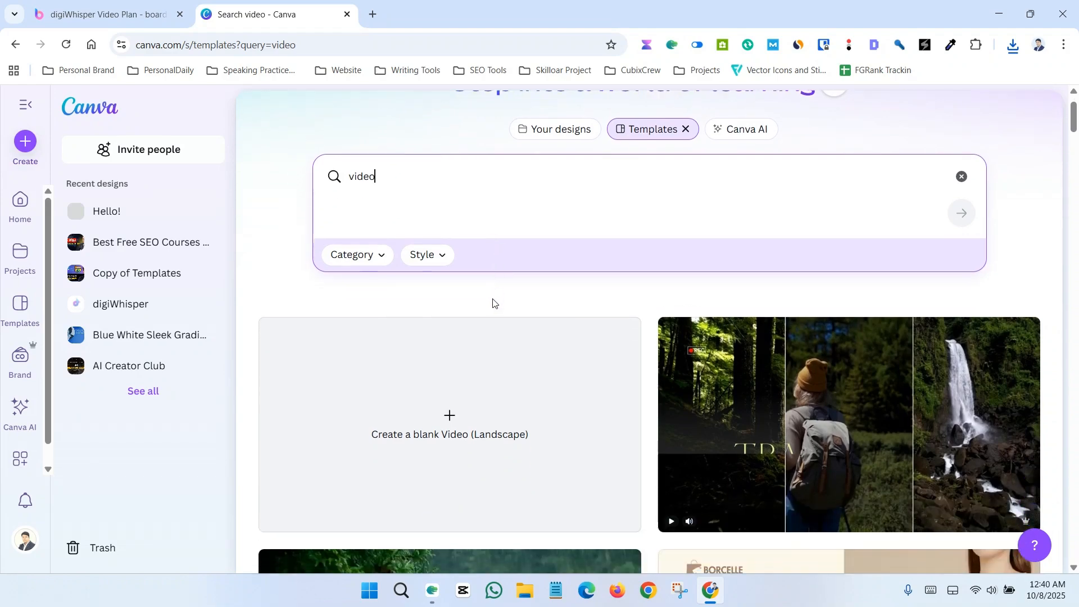
pyautogui.scroll(-4, 457, 410)
pyautogui.scroll(5, 458, 410)
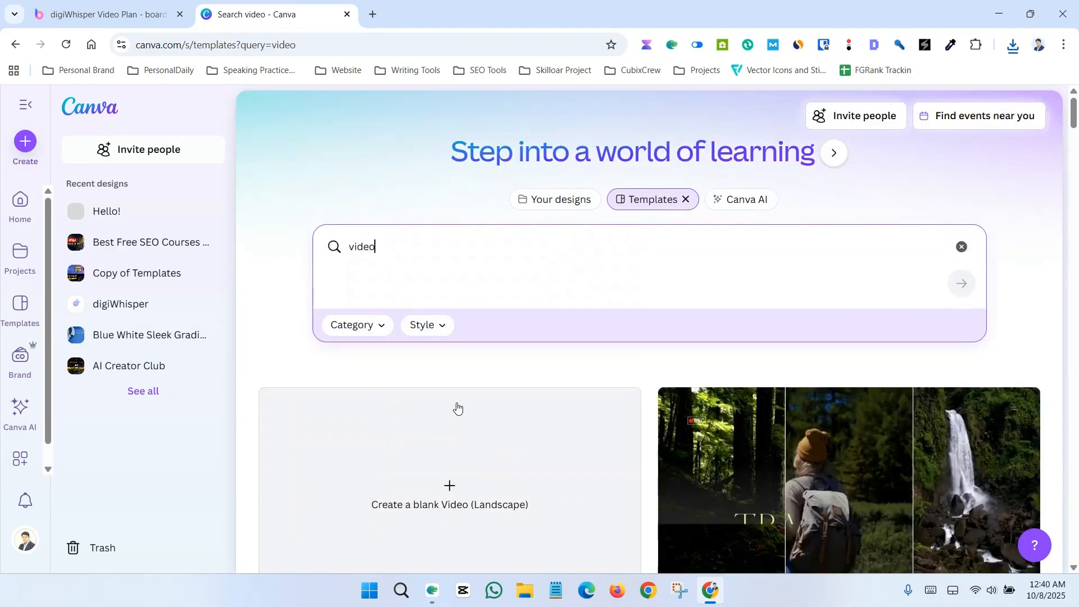
pyautogui.scroll(-4, 469, 398)
pyautogui.scroll(-1, 469, 398)
pyautogui.scroll(4, 542, 349)
pyautogui.click(465, 388)
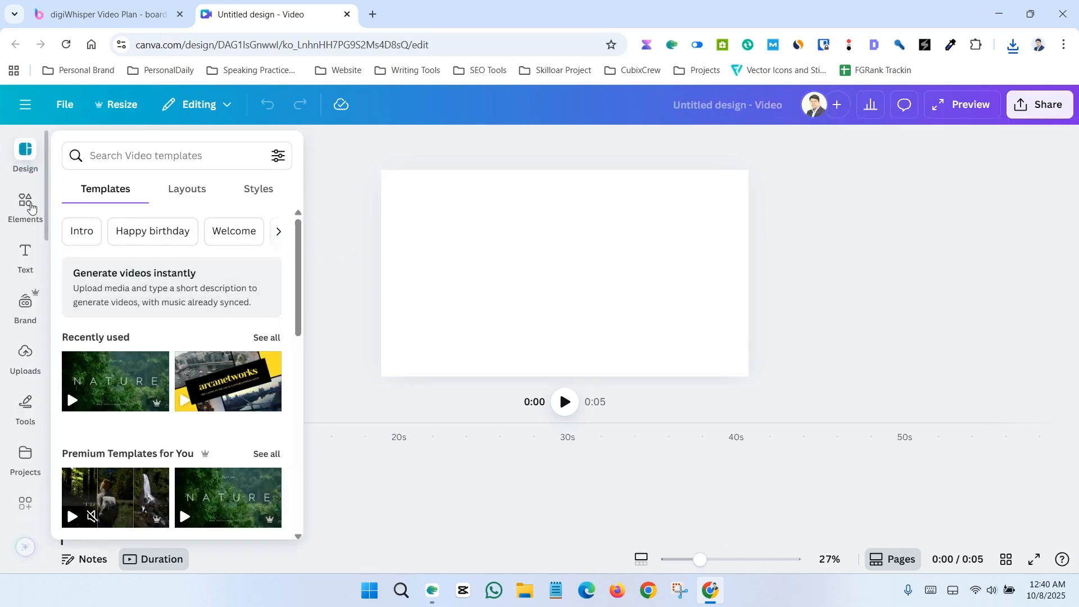
# Search the elements for "cute cat fun" and restrict the results to videos
pyautogui.click(22, 204)
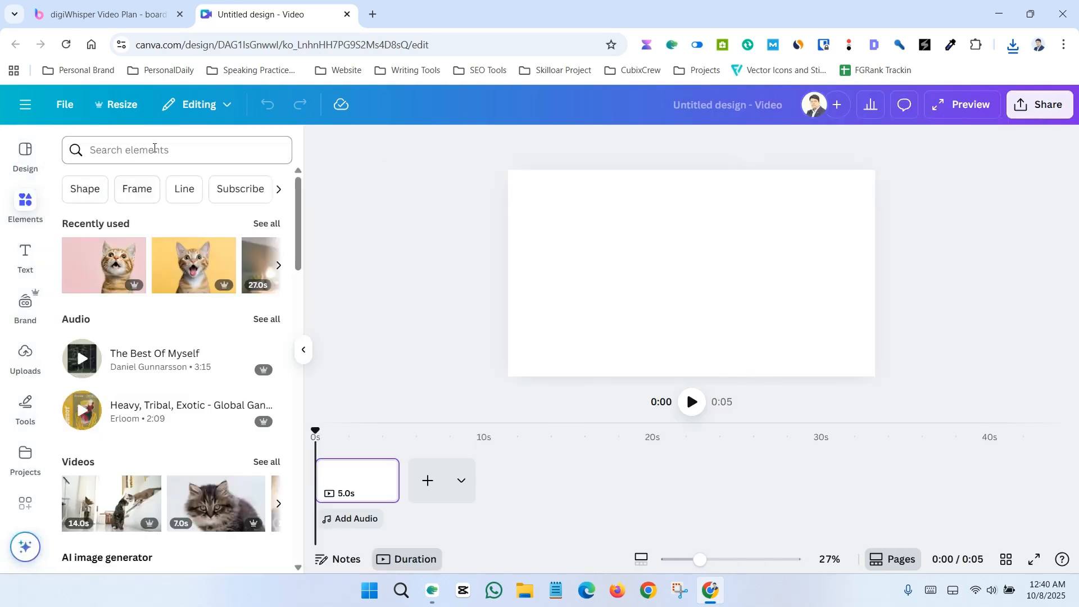
pyautogui.click(184, 152)
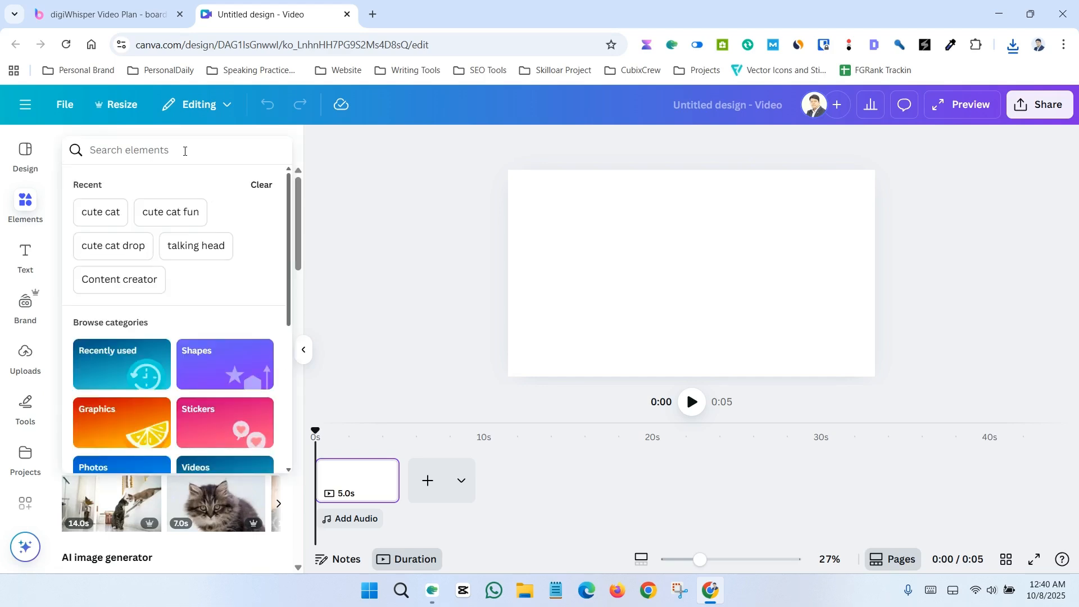
pyautogui.write('cute ca')
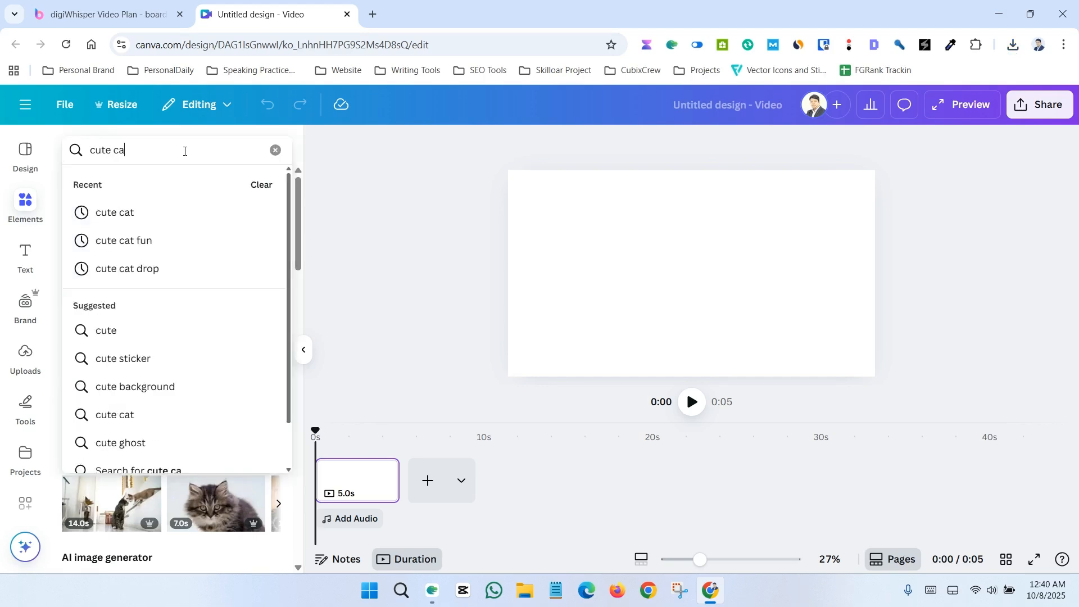
pyautogui.write('t')
pyautogui.write(' fun')
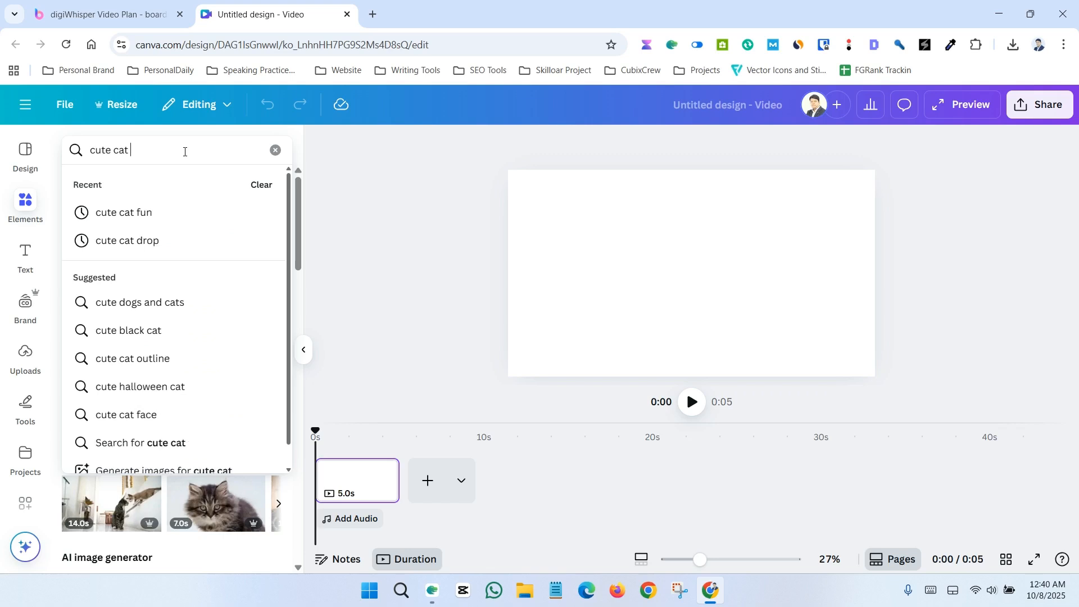
pyautogui.press('Return')
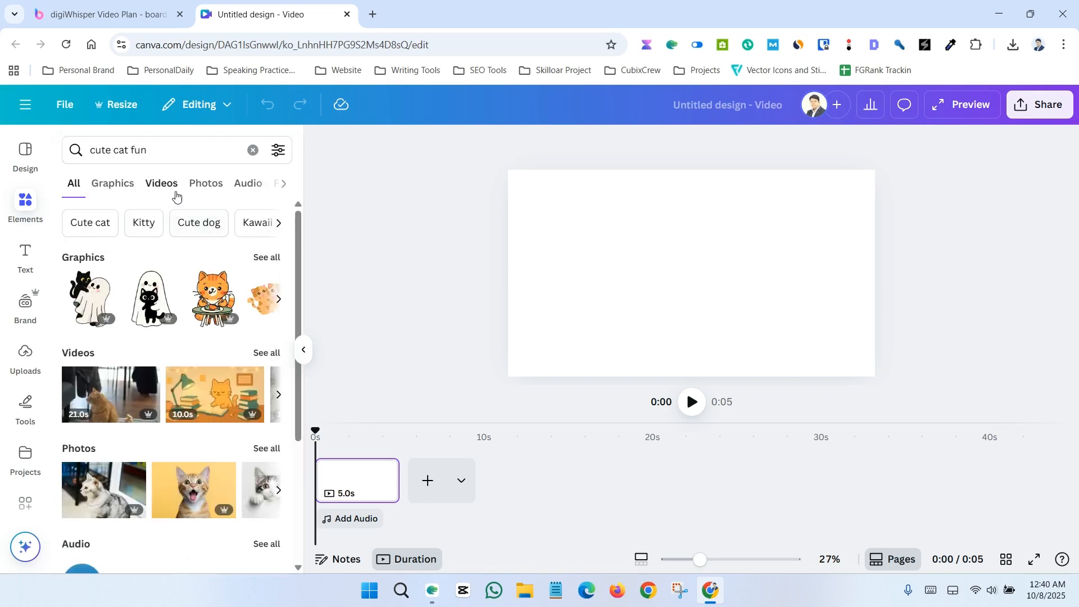
pyautogui.click(209, 189)
pyautogui.click(138, 190)
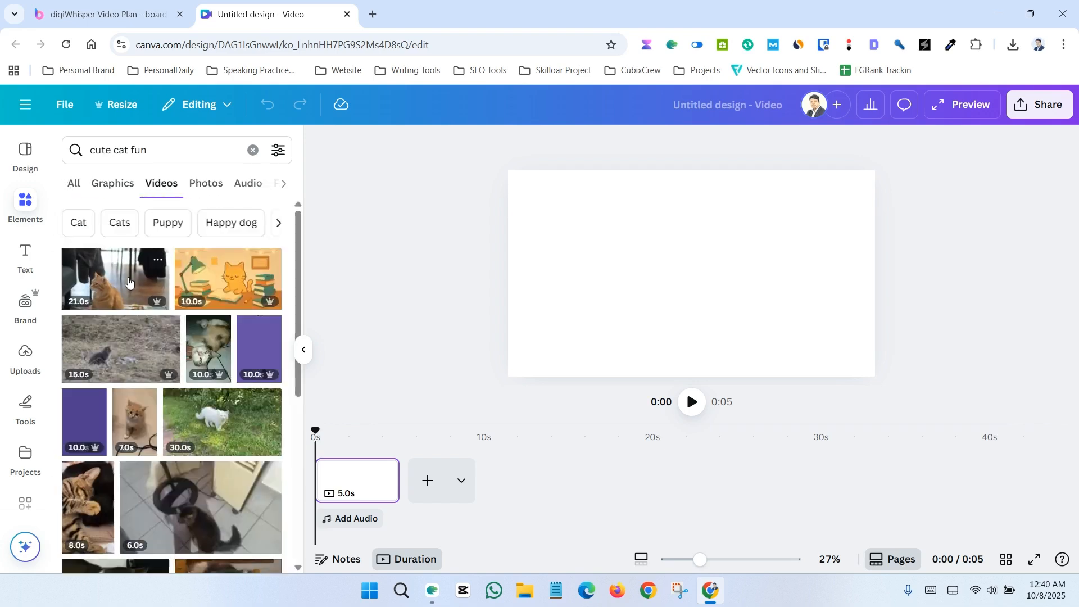
# Add the 13.0-second video of two kittens held in a hand to the blank page
pyautogui.scroll(-10, 128, 282)
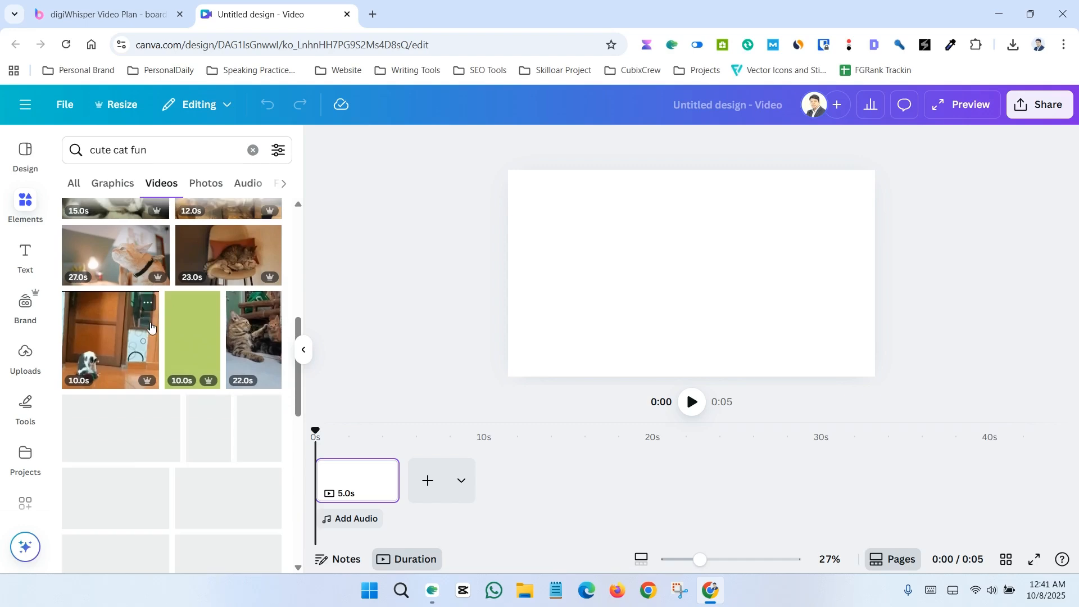
pyautogui.scroll(-10, 152, 324)
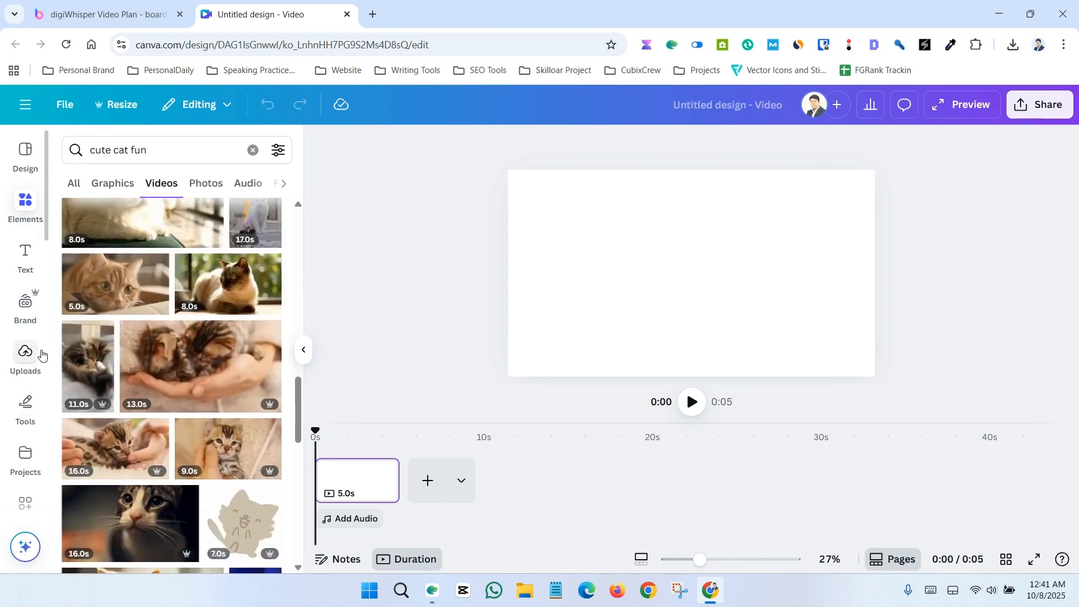
pyautogui.scroll(-1, 191, 315)
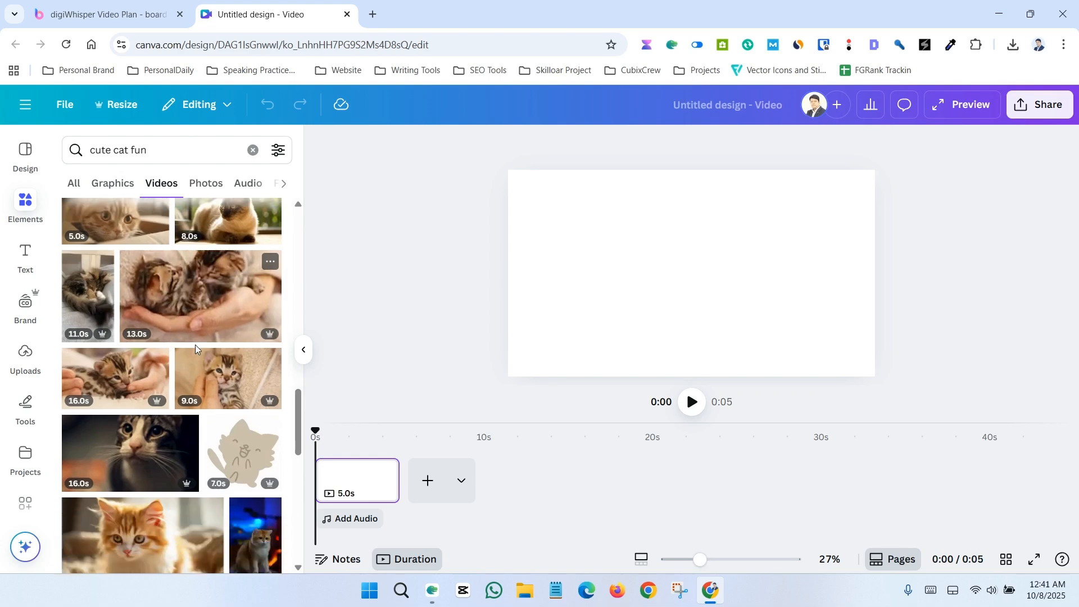
pyautogui.click(203, 296)
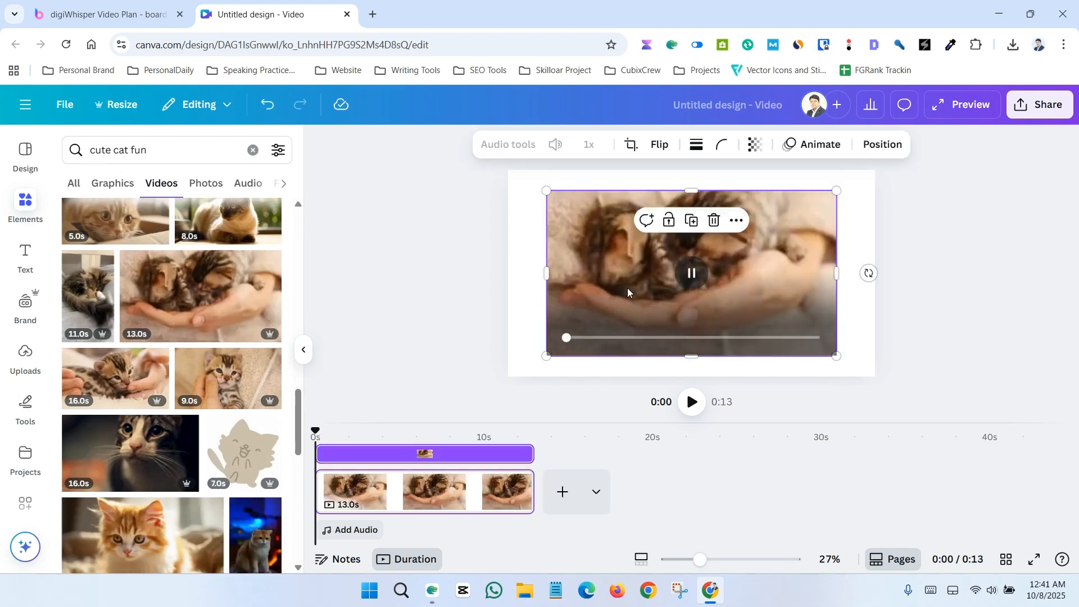
pyautogui.click(953, 346)
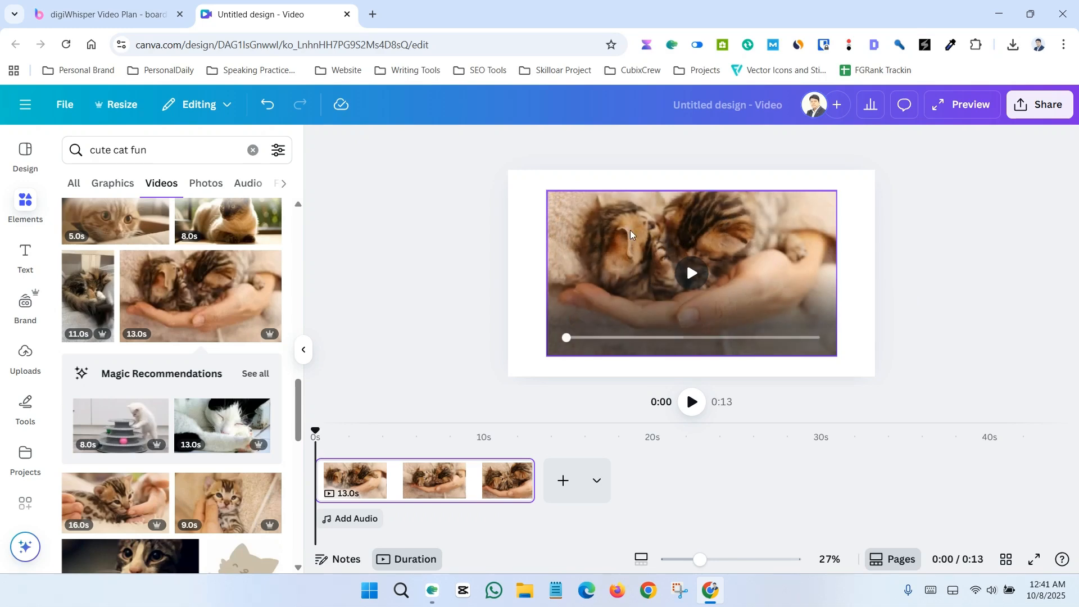
# Align the kitten video with the page's upper-left corner and enlarge it to fill the whole page
pyautogui.moveTo(630, 235); pyautogui.dragTo(591, 214)
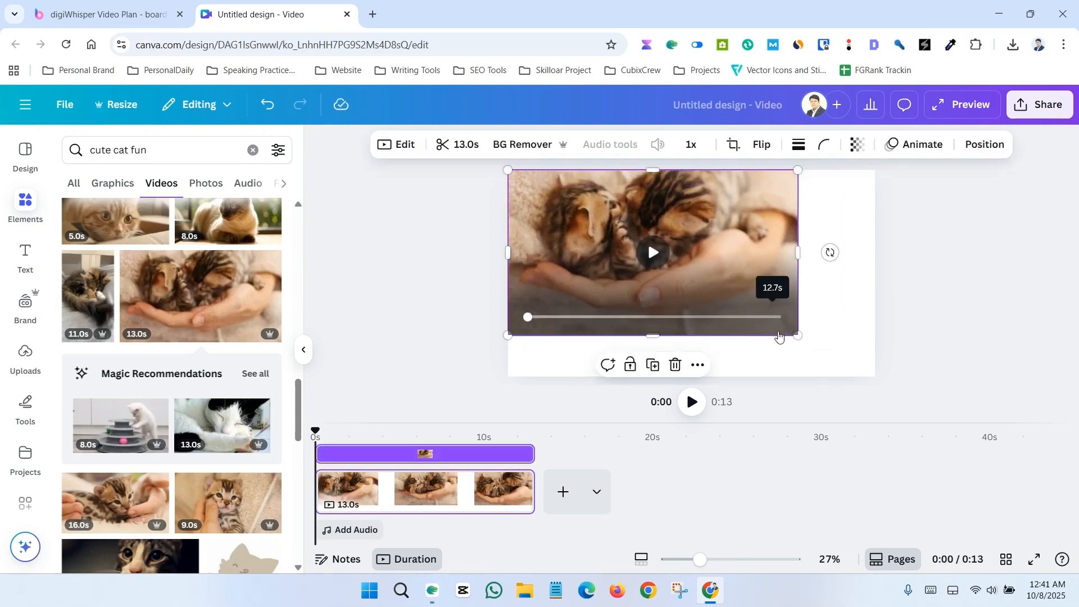
pyautogui.moveTo(798, 335); pyautogui.dragTo(876, 379)
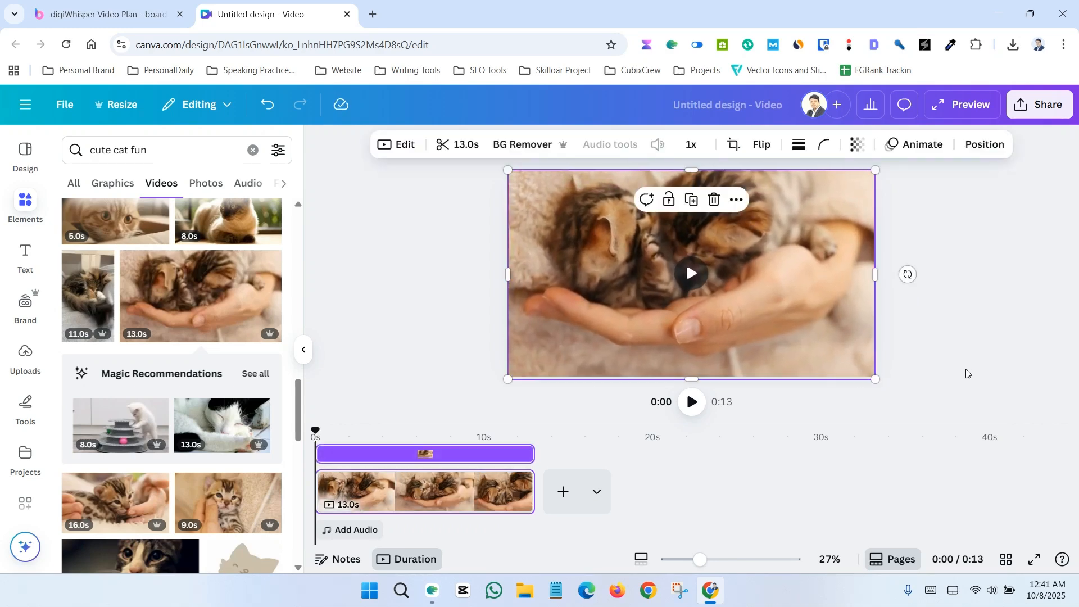
pyautogui.click(967, 374)
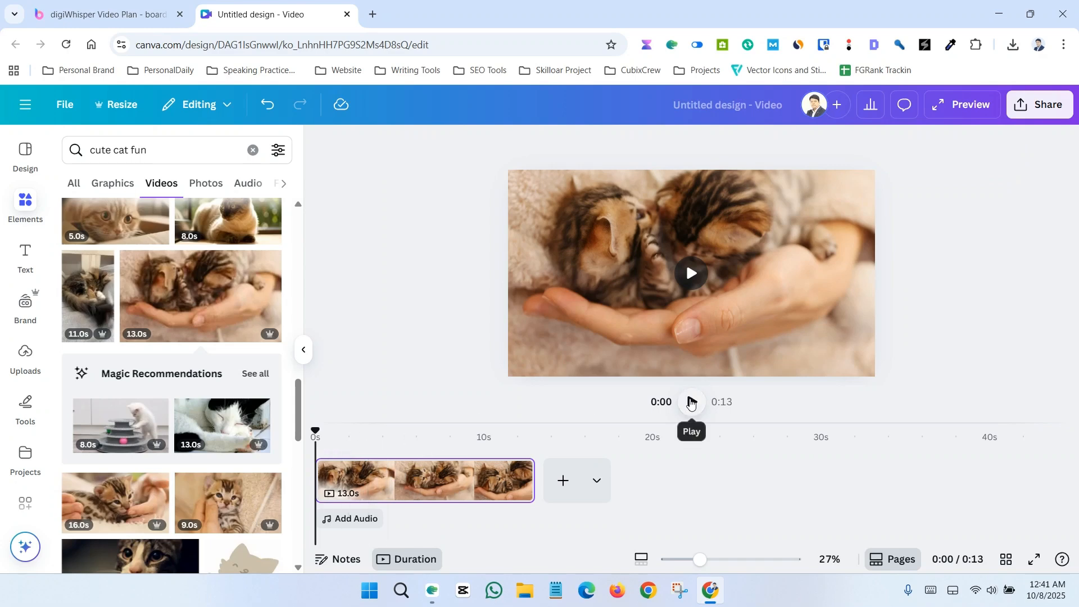
# Play the kitten video for about three seconds, pause it, and trim the page's duration to 3.2 seconds
pyautogui.click(692, 402)
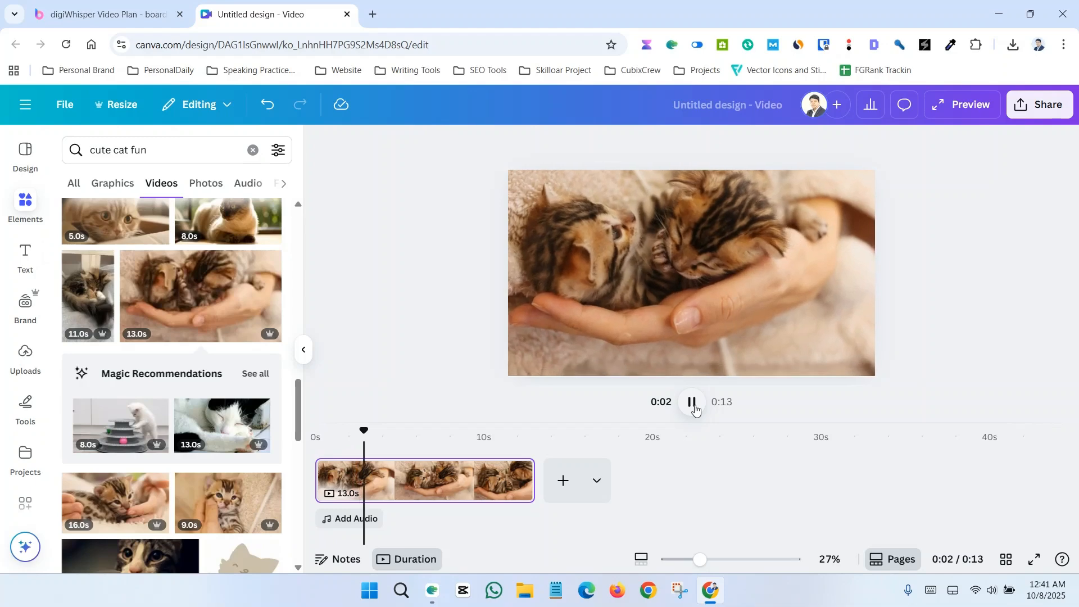
pyautogui.click(693, 405)
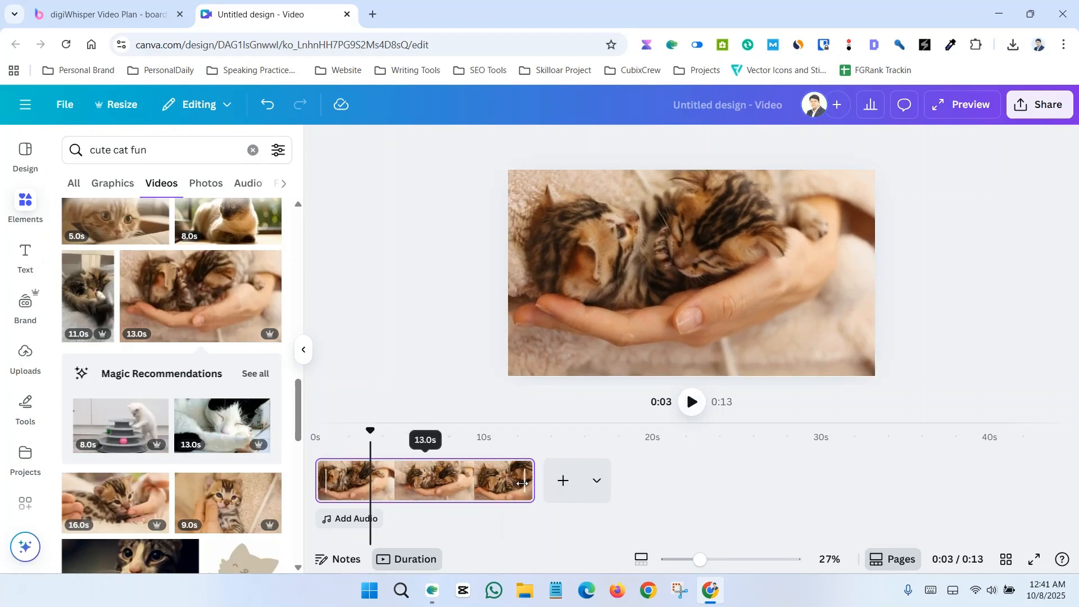
pyautogui.moveTo(508, 482); pyautogui.dragTo(362, 488)
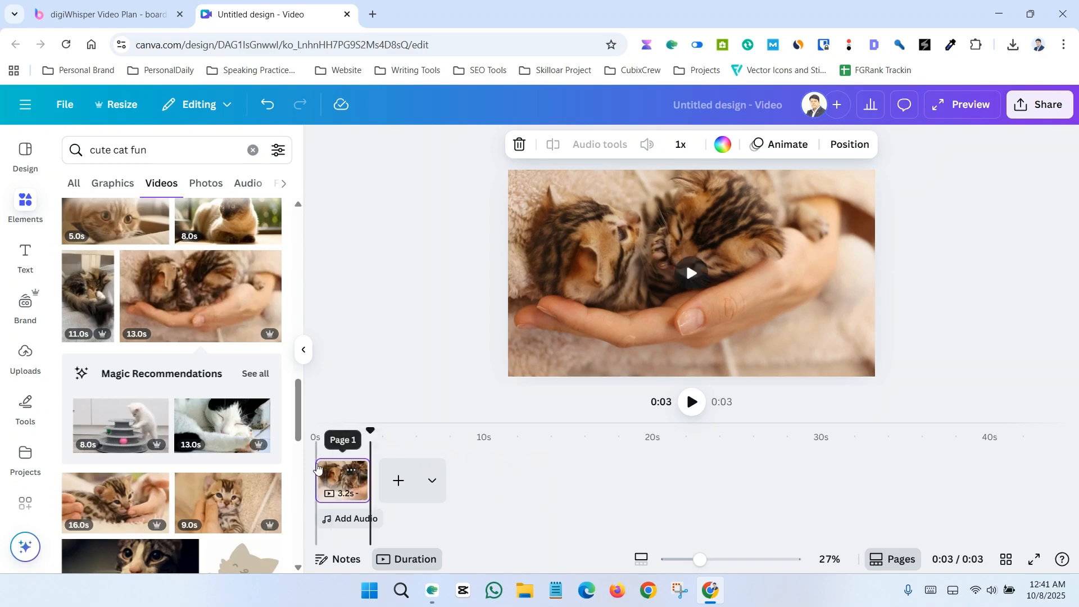
pyautogui.click(340, 402)
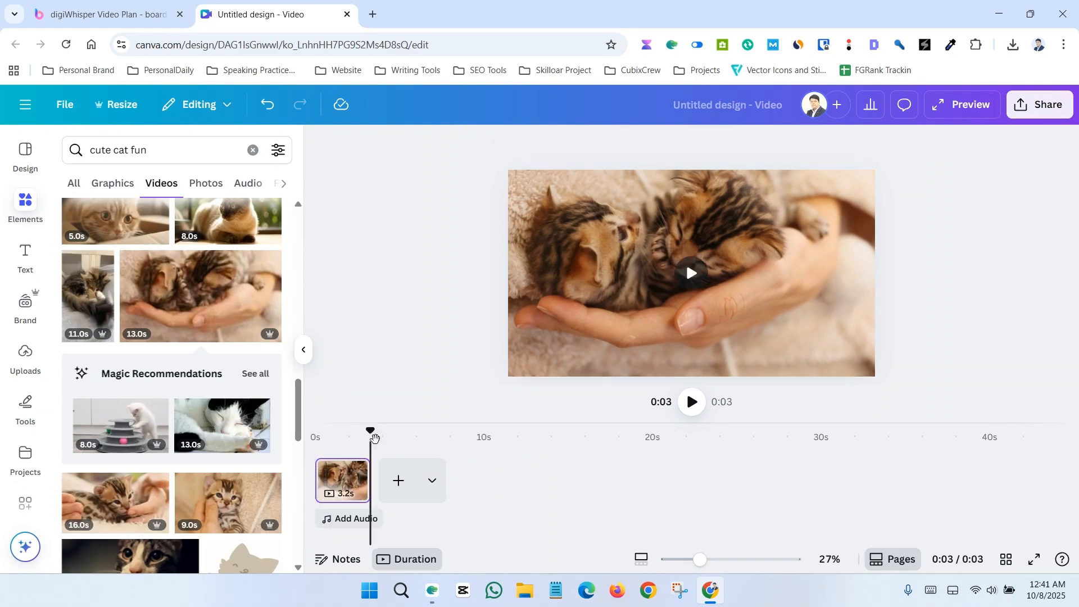
# Play the trimmed kitten clip from the beginning to check it
pyautogui.click(319, 447)
pyautogui.click(692, 402)
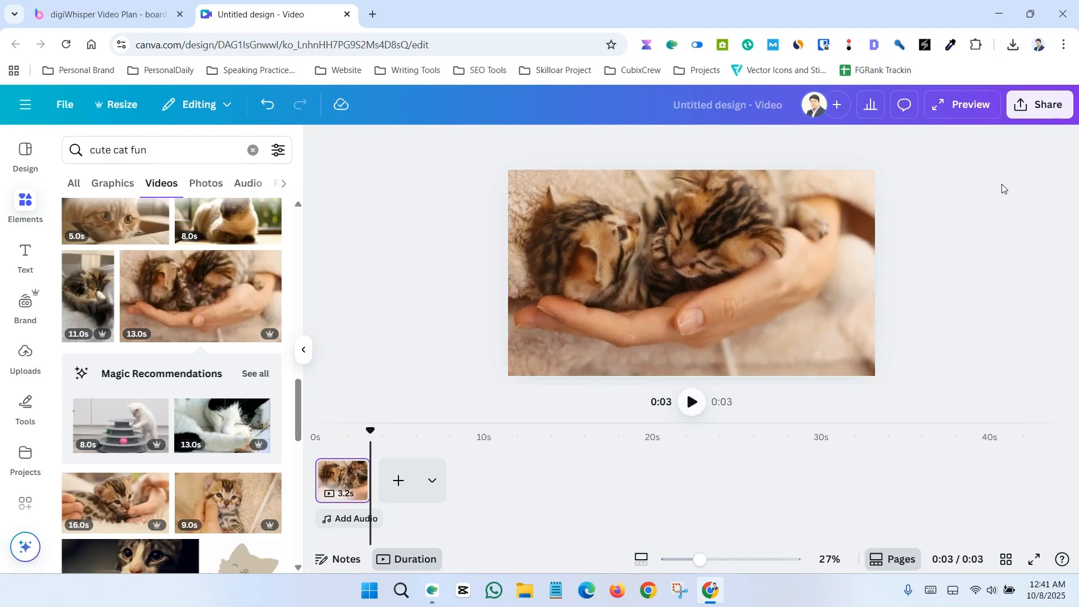
pyautogui.click(964, 107)
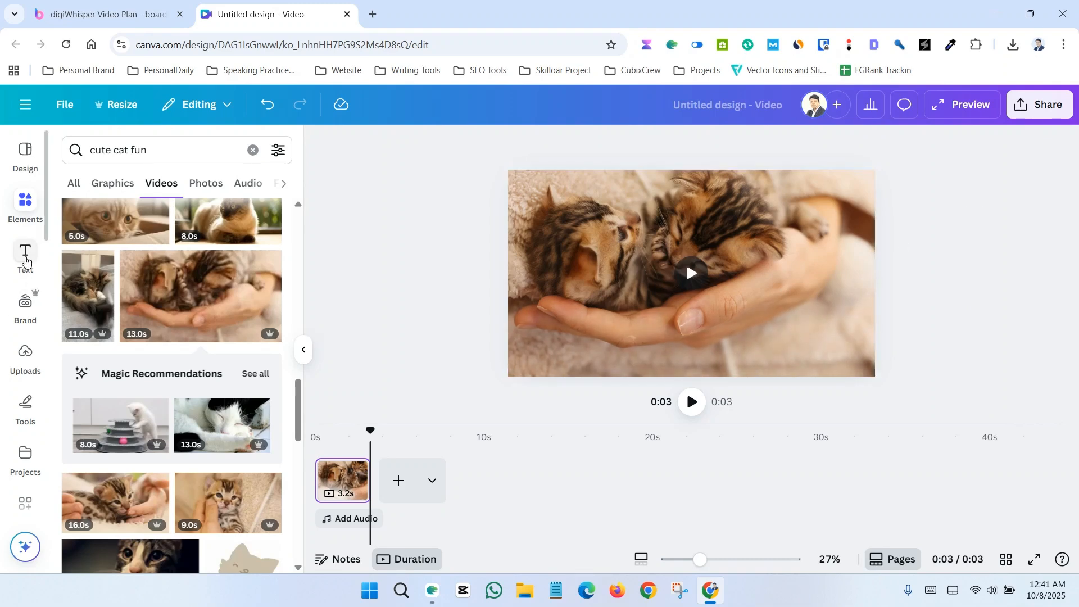
# Add a text box reading "My MUM" over the kitten video
pyautogui.click(23, 212)
pyautogui.moveTo(21, 271)
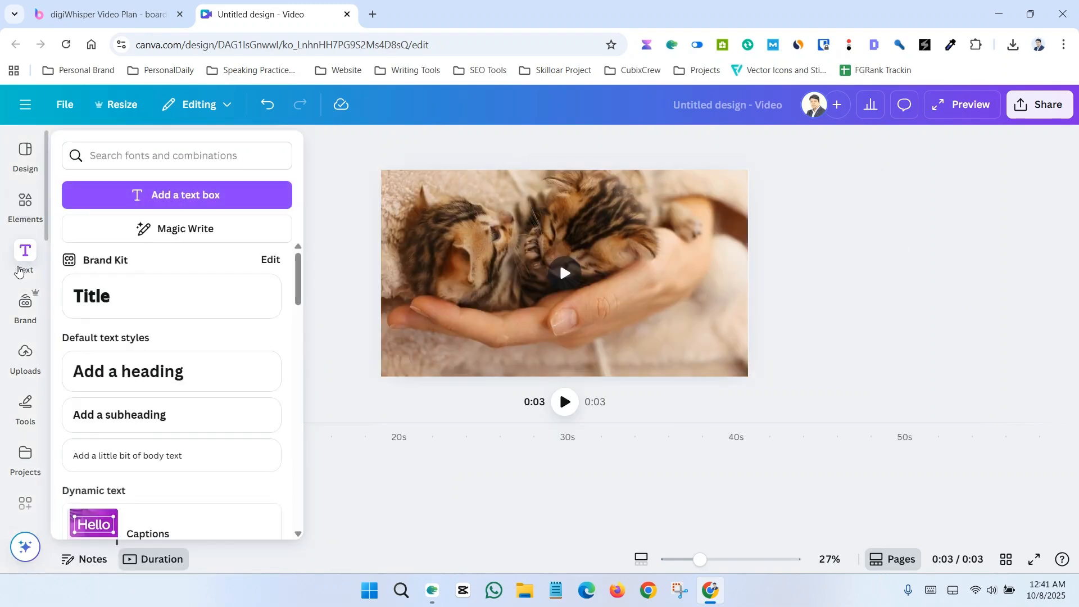
pyautogui.click(193, 200)
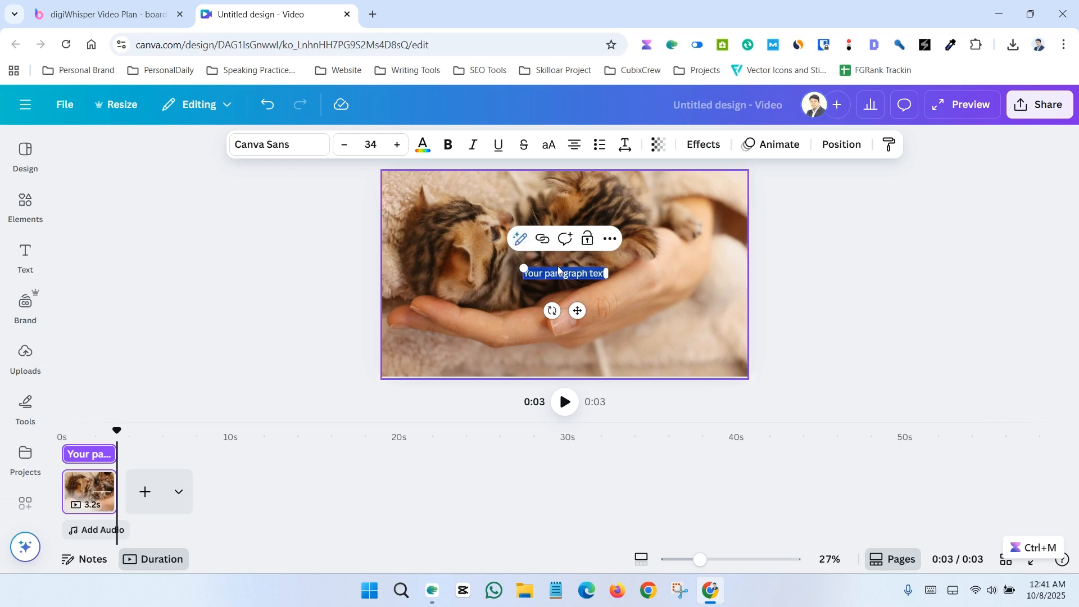
pyautogui.write('My Mom')
pyautogui.press('BackSpace')
pyautogui.press('BackSpace')
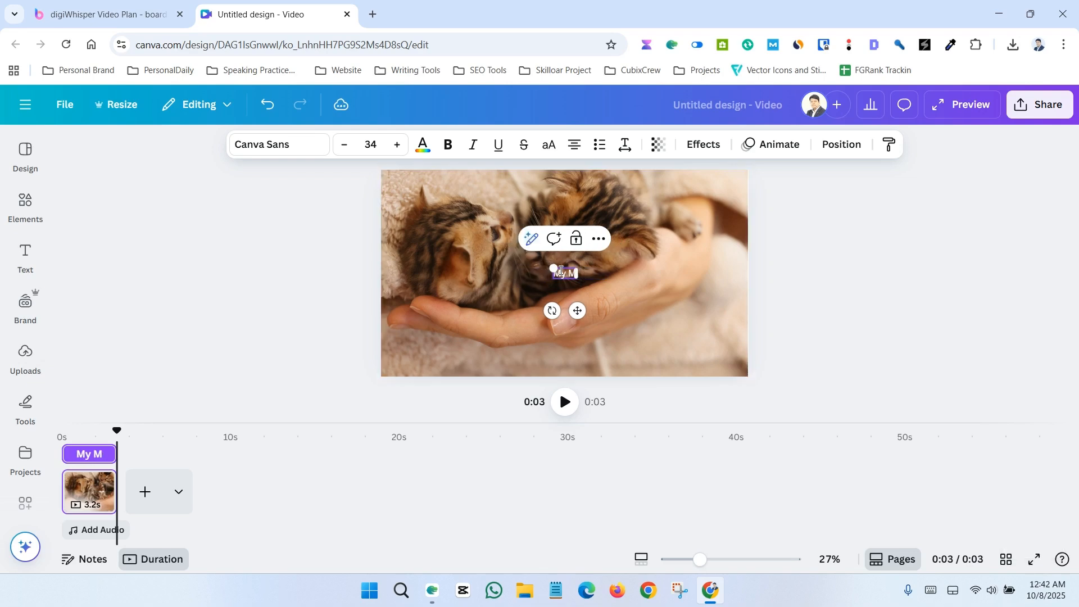
pyautogui.write('UM')
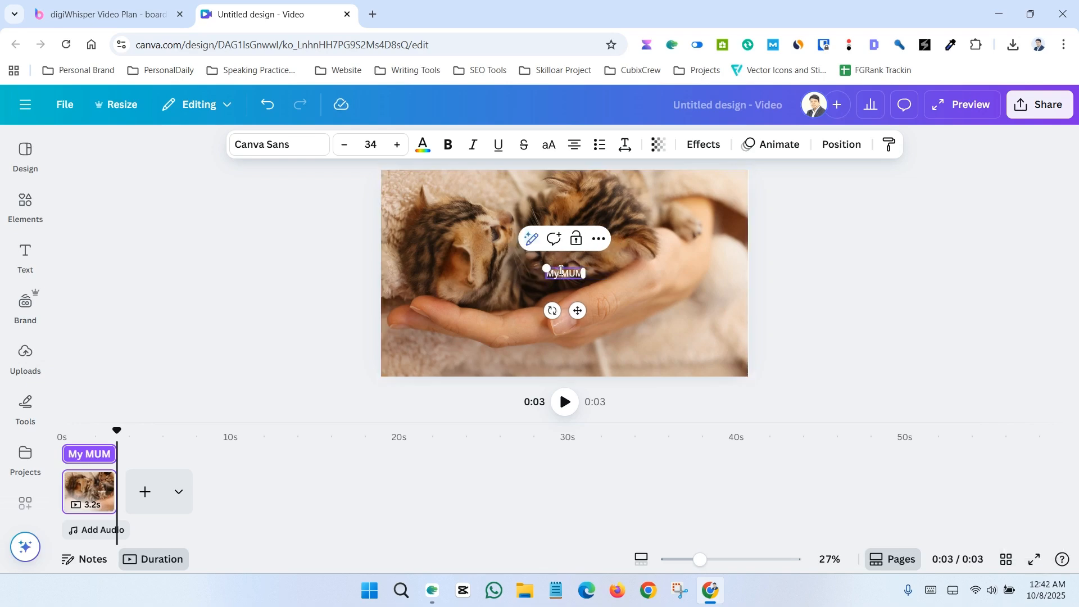
# Change the font of the whole "My MUM" text to Bricolage Grotesque
pyautogui.hotkey('ctrl', 'a')
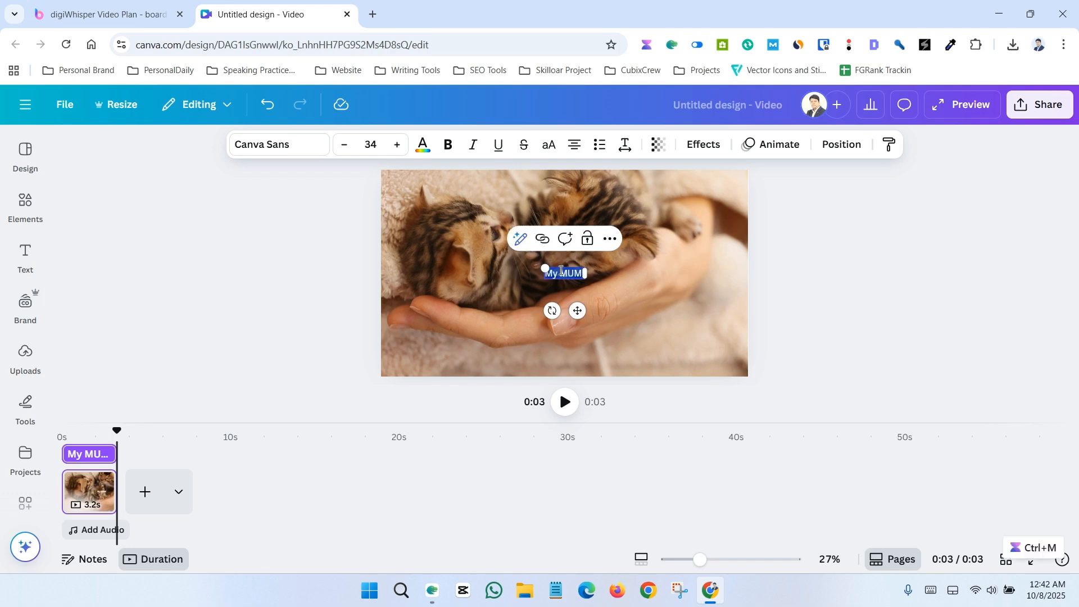
pyautogui.click(298, 149)
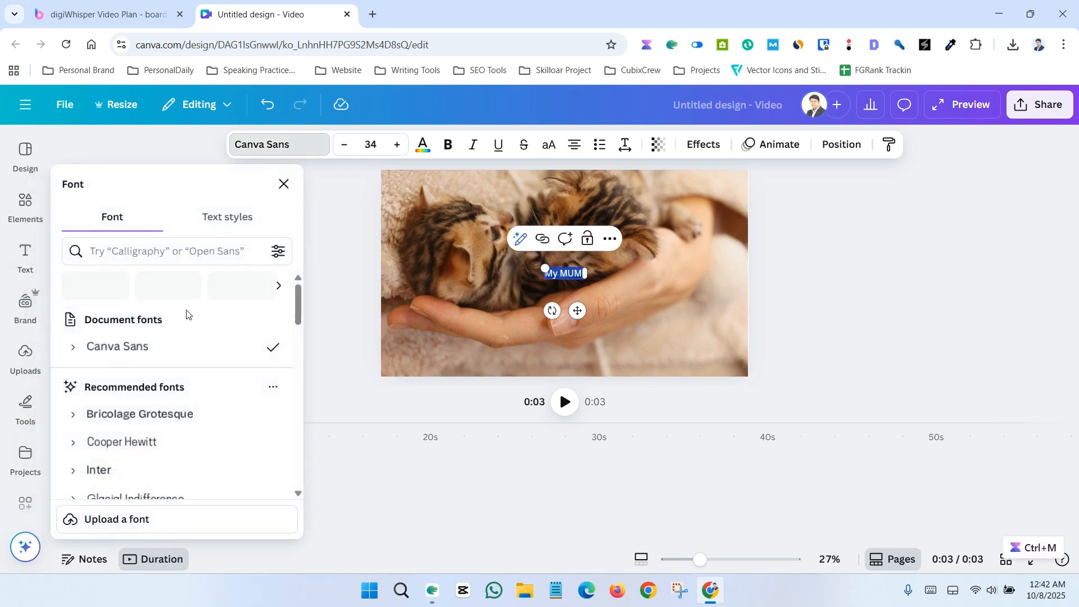
pyautogui.scroll(-1, 161, 403)
pyautogui.click(176, 354)
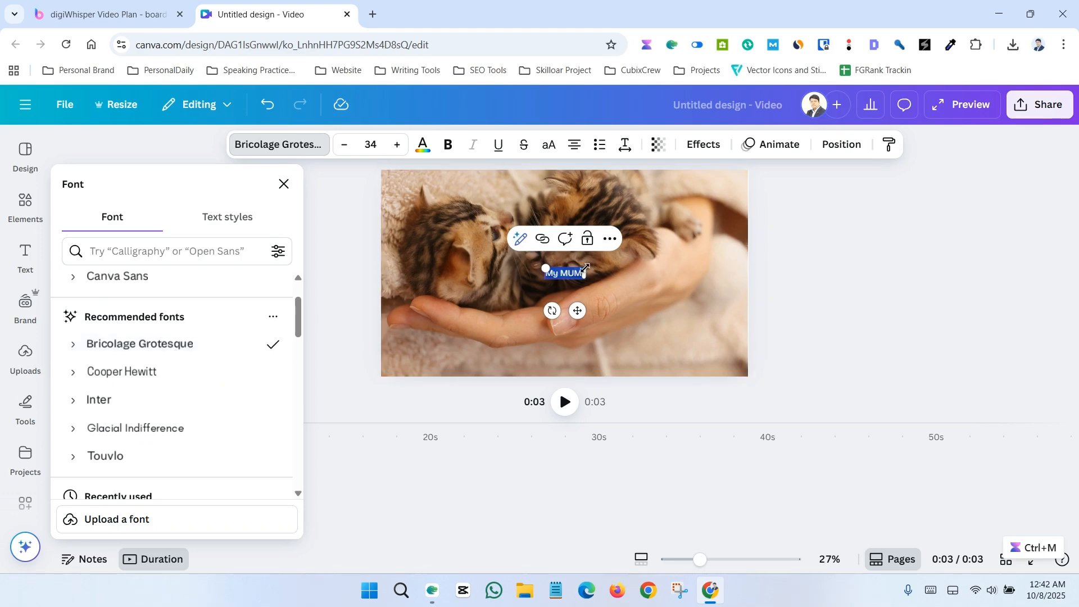
# Complete the caption as "My MUM!", enlarge it to font size 124, and centre it over the lower part of the kitten video
pyautogui.moveTo(585, 268); pyautogui.dragTo(610, 325)
pyautogui.click(827, 270)
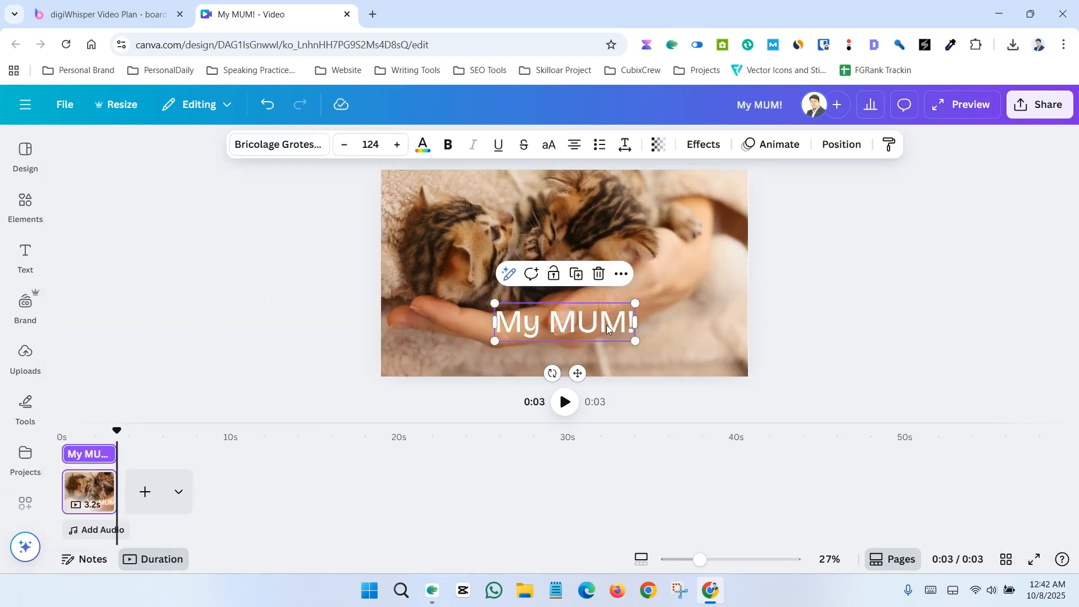
# Apply the Typewriter text animation on enter to the "My MUM!" caption and play the clip to preview it
pyautogui.click(788, 148)
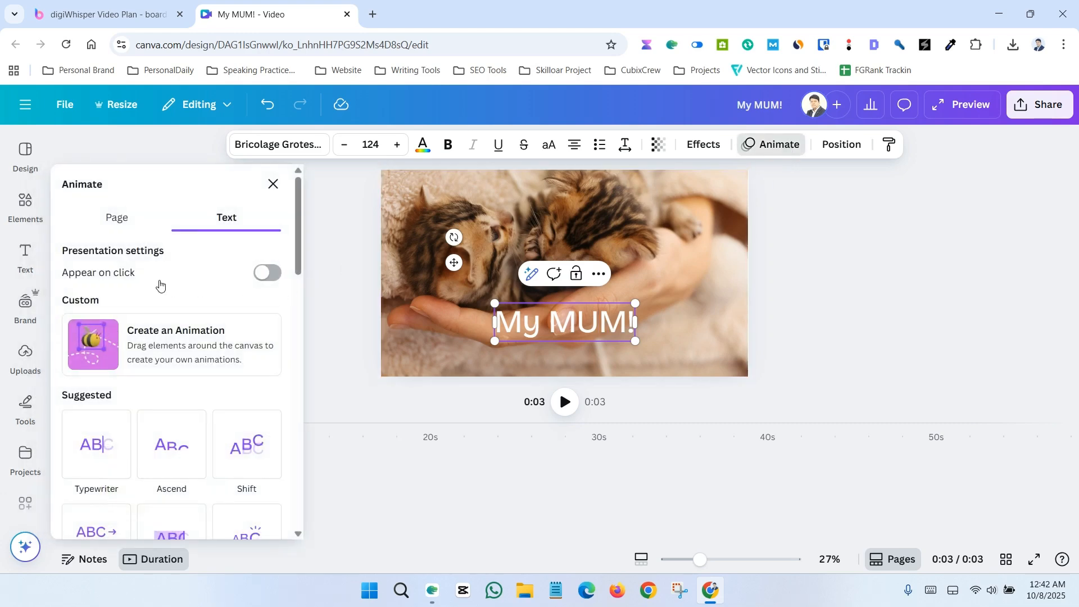
pyautogui.scroll(-3, 160, 286)
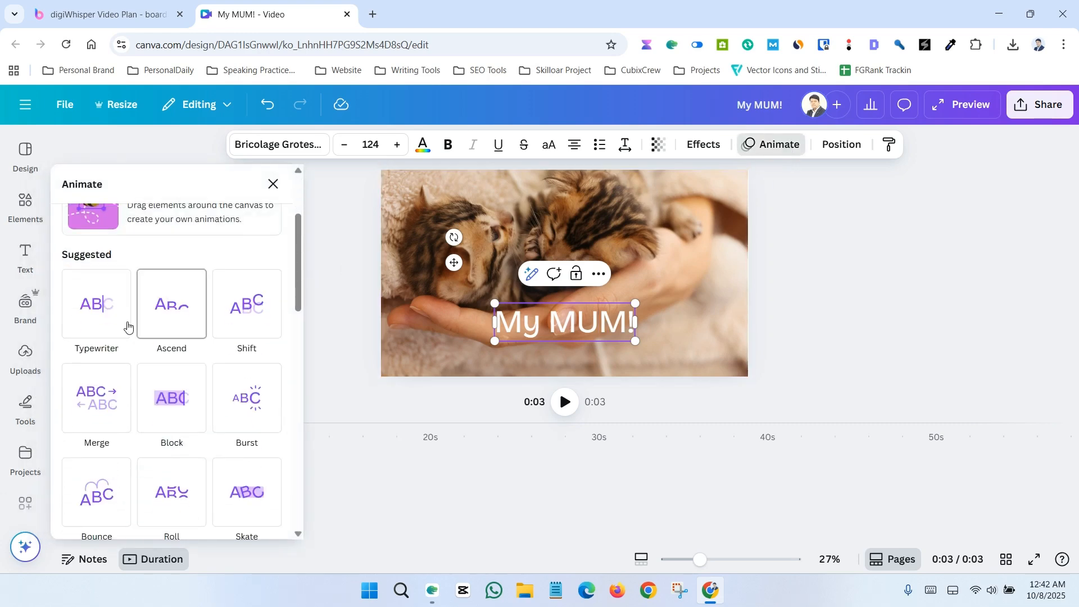
pyautogui.click(103, 306)
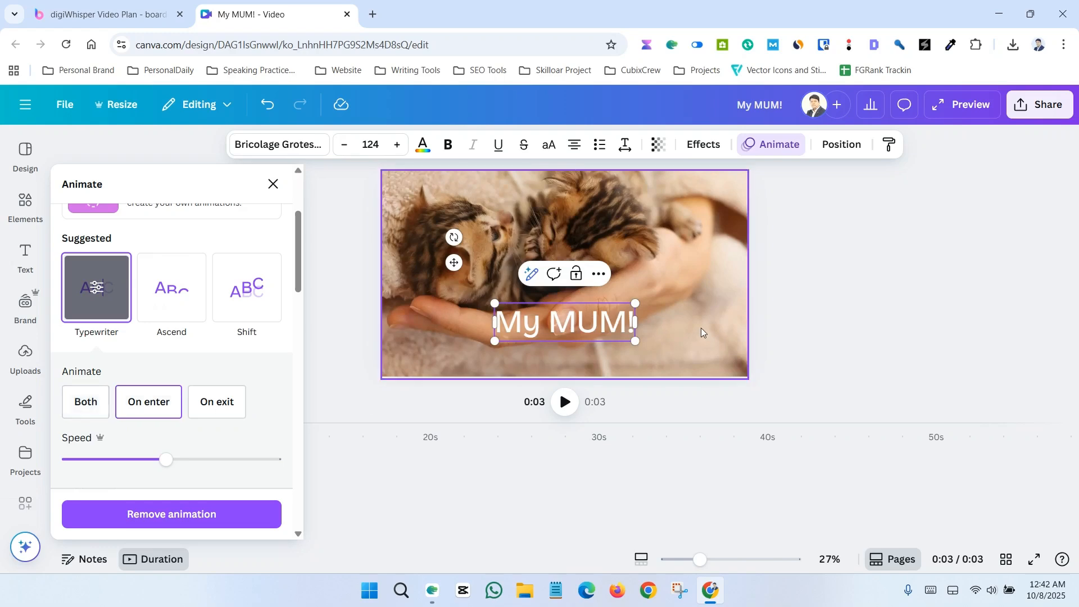
pyautogui.click(836, 270)
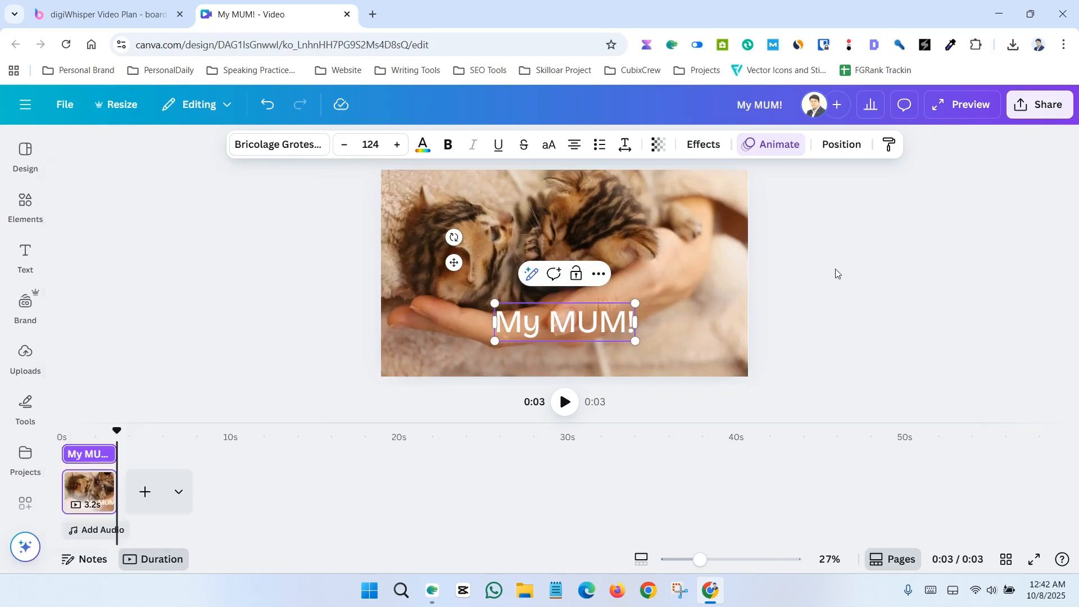
pyautogui.click(565, 402)
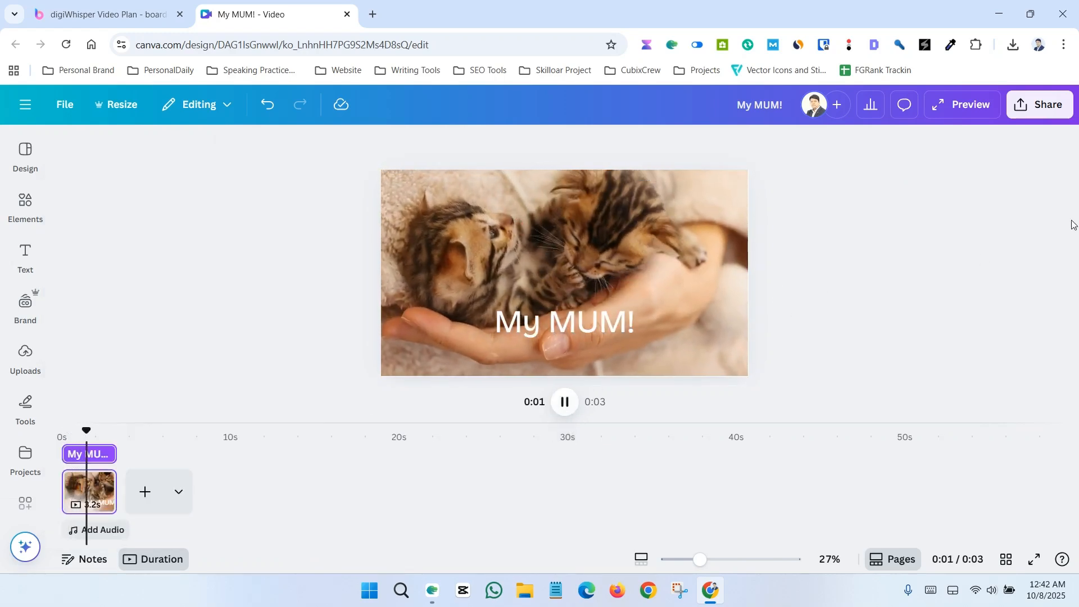
# Download the design as a GIF, check the downloaded My MUM!.gif in the image viewer, and close the viewer
pyautogui.click(1051, 111)
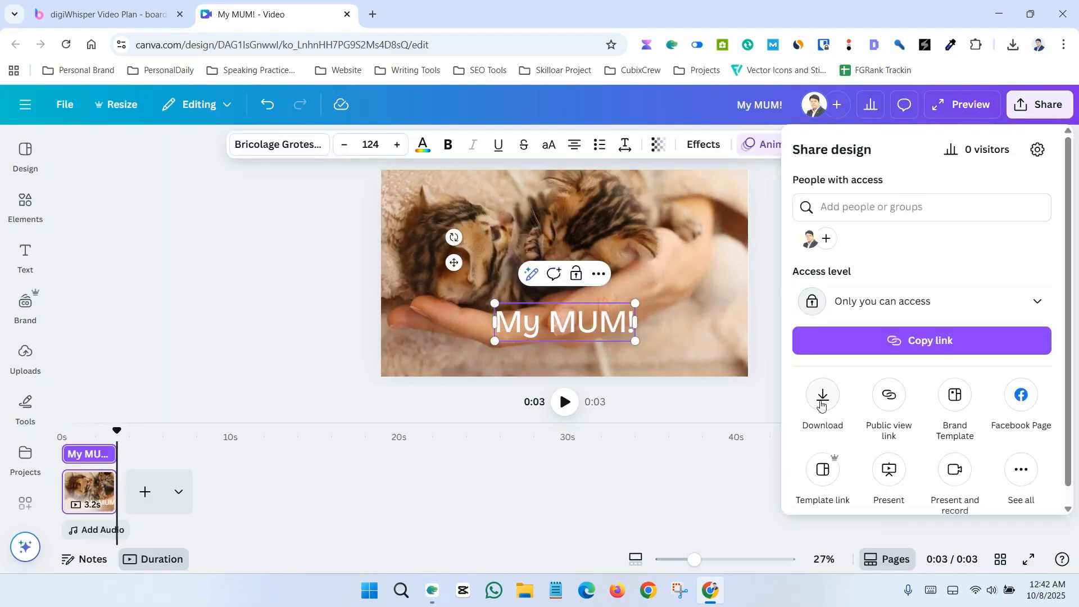
pyautogui.click(823, 397)
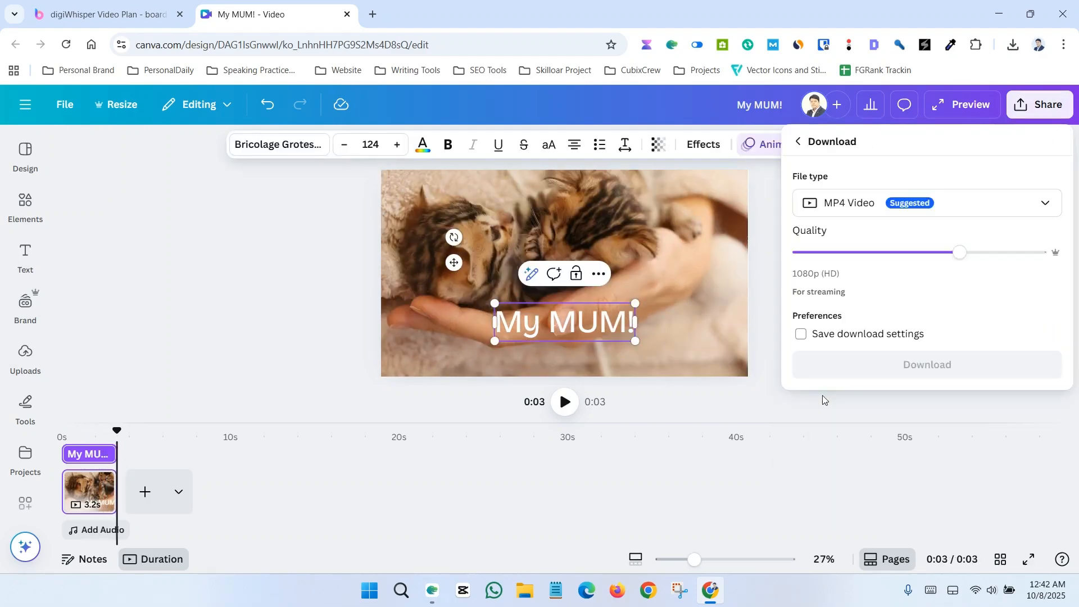
pyautogui.click(1044, 206)
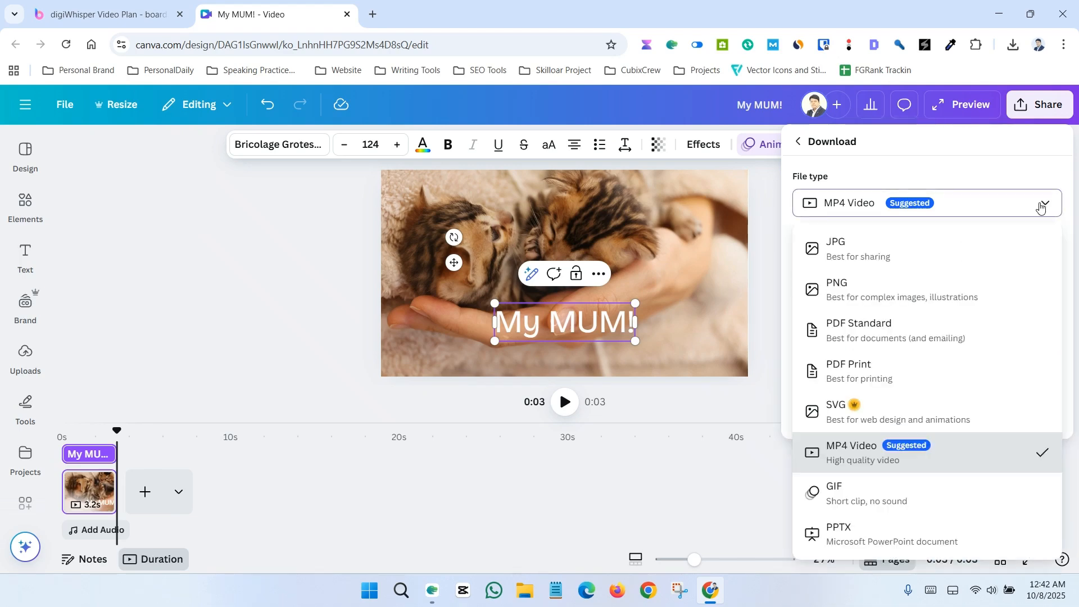
pyautogui.click(854, 491)
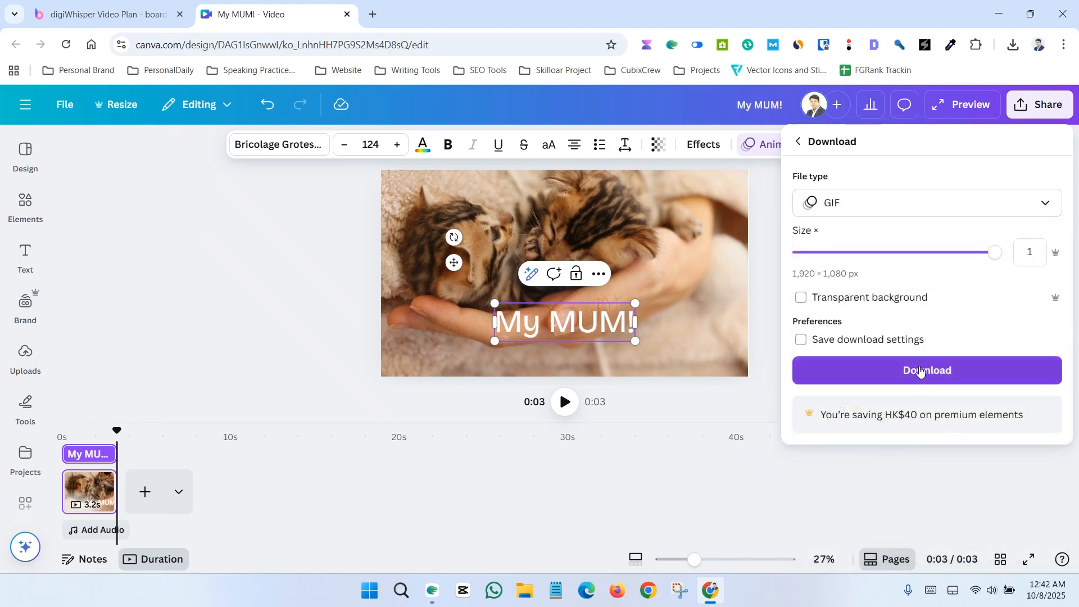
pyautogui.click(939, 371)
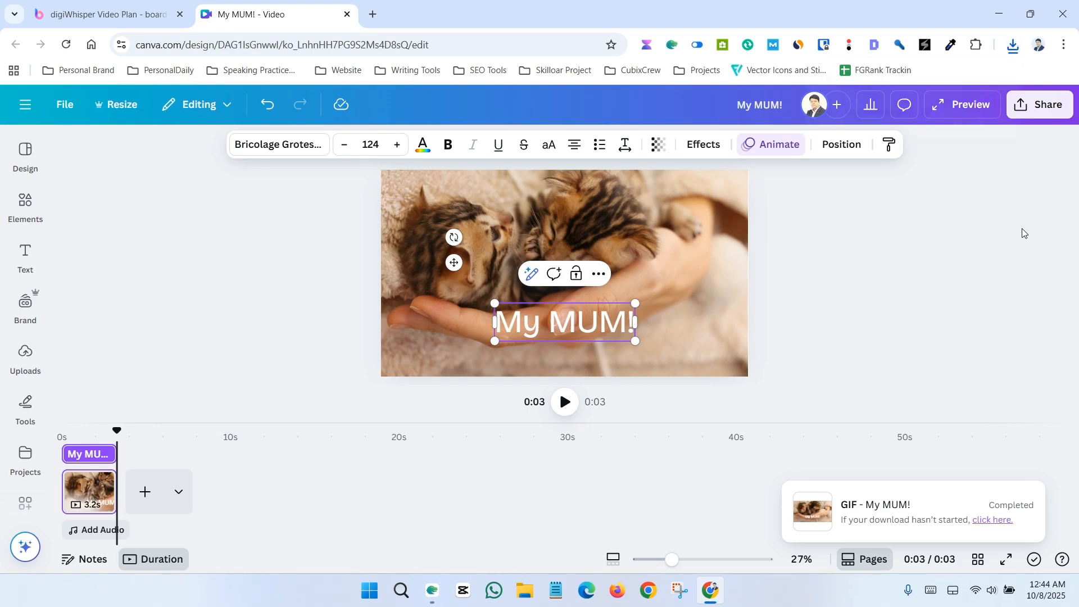
pyautogui.click(886, 84)
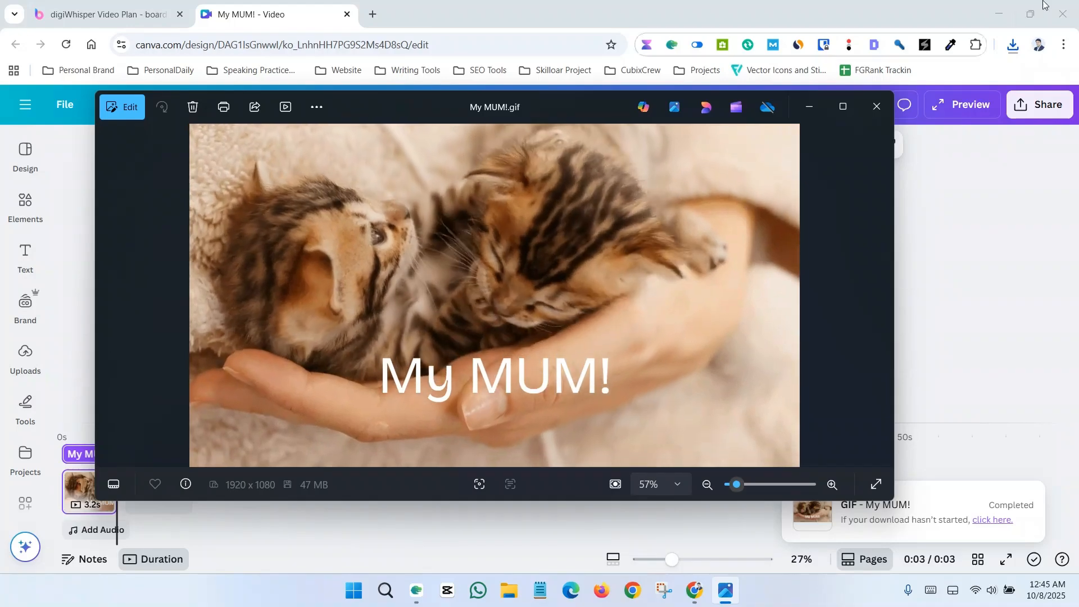
pyautogui.click(878, 108)
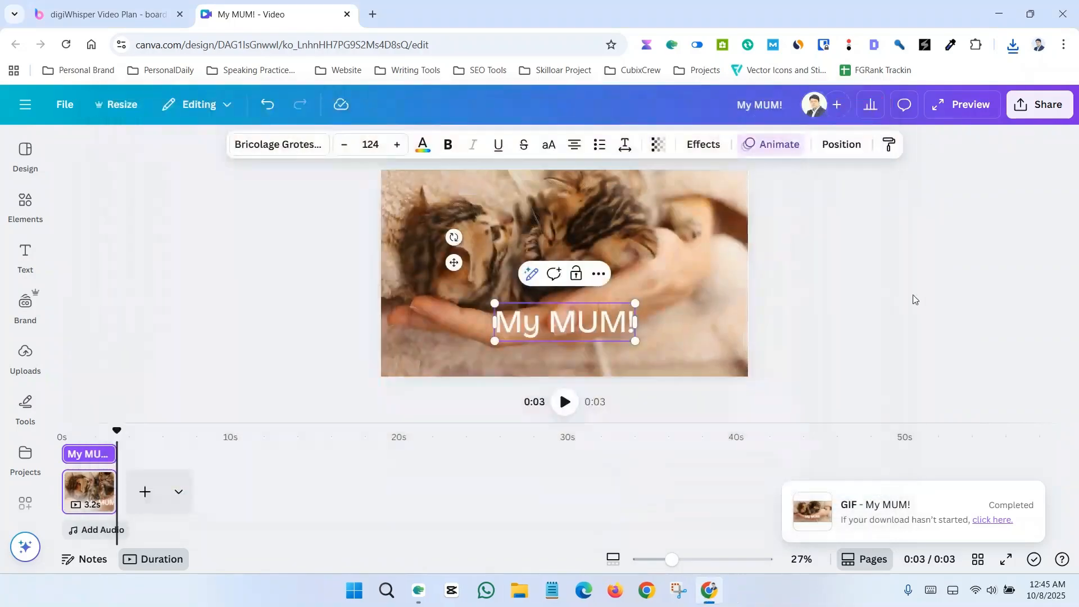